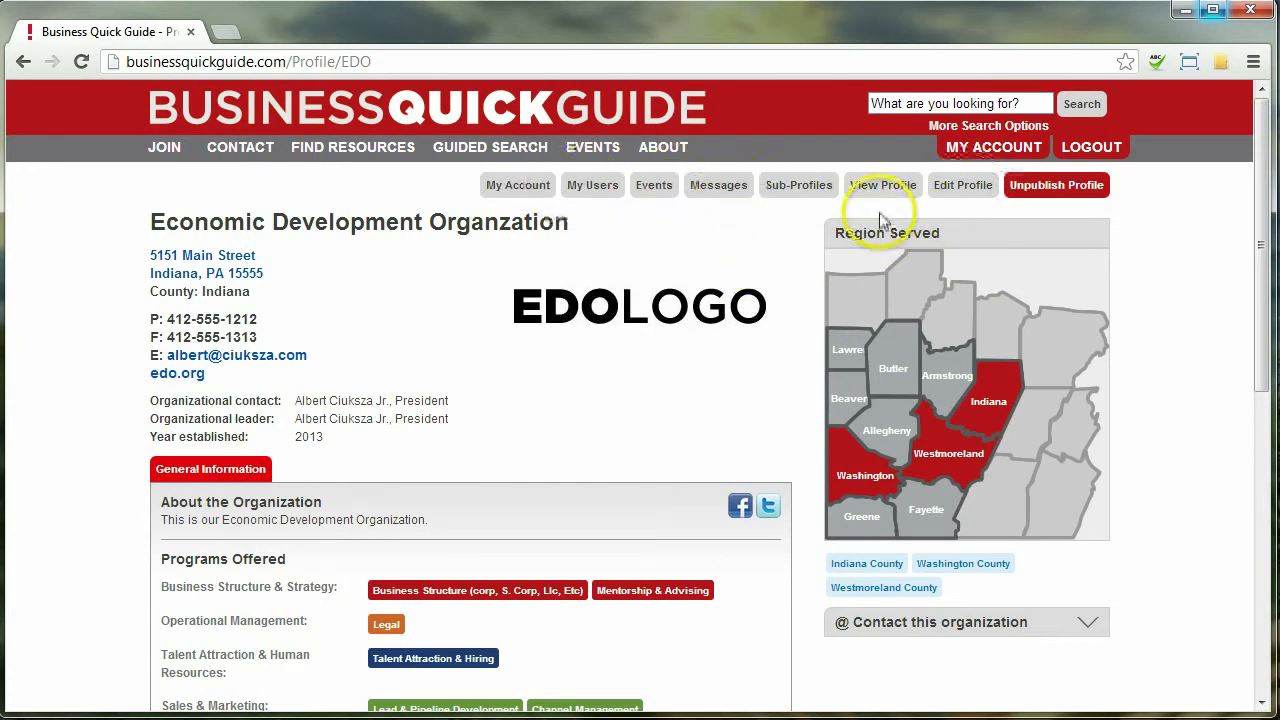
Switch the Economic Development Organization profile into edit mode from the profile toolbar
{"action": "left_click", "coordinate": [960, 186]}
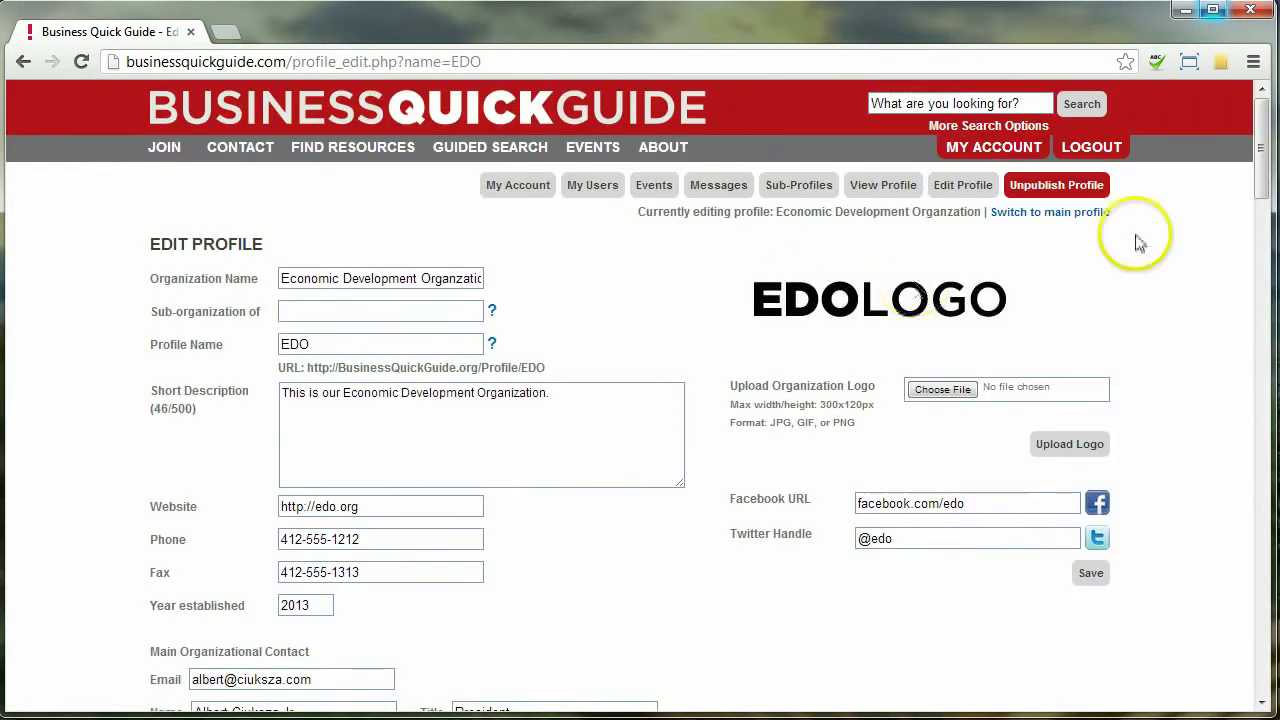
Add a loan program named 'EDO Loan' under Loan Programs and open its details
{"action": "left_click_drag", "start_coordinate": [1260, 125], "coordinate": [1262, 596]}
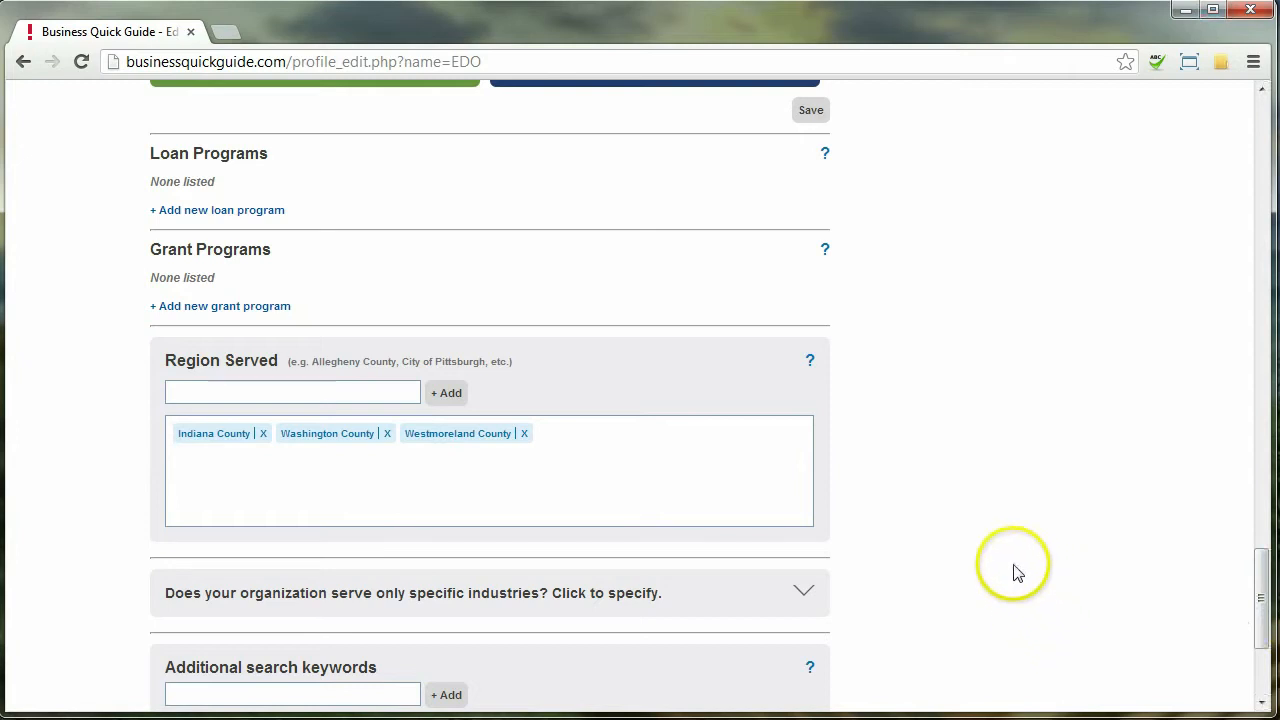
{"action": "left_click", "coordinate": [262, 215]}
{"action": "left_click", "coordinate": [331, 214]}
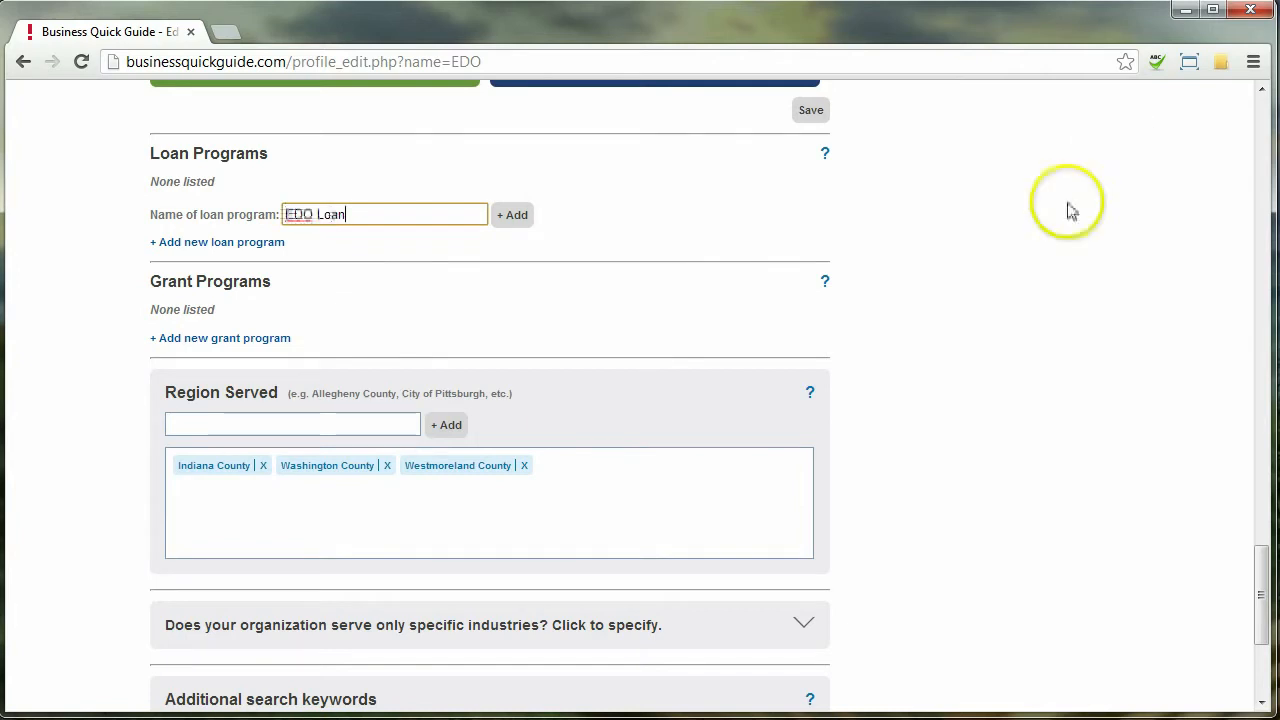
{"action": "left_click", "coordinate": [512, 215]}
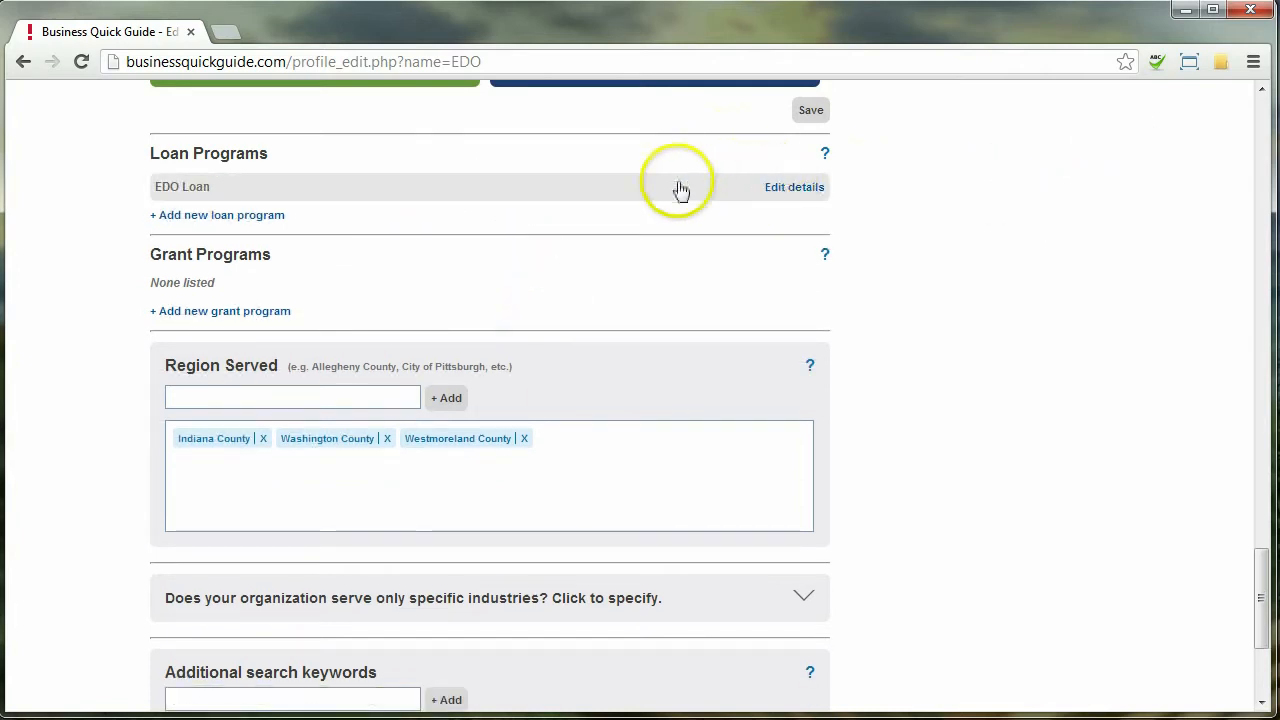
{"action": "left_click", "coordinate": [800, 190]}
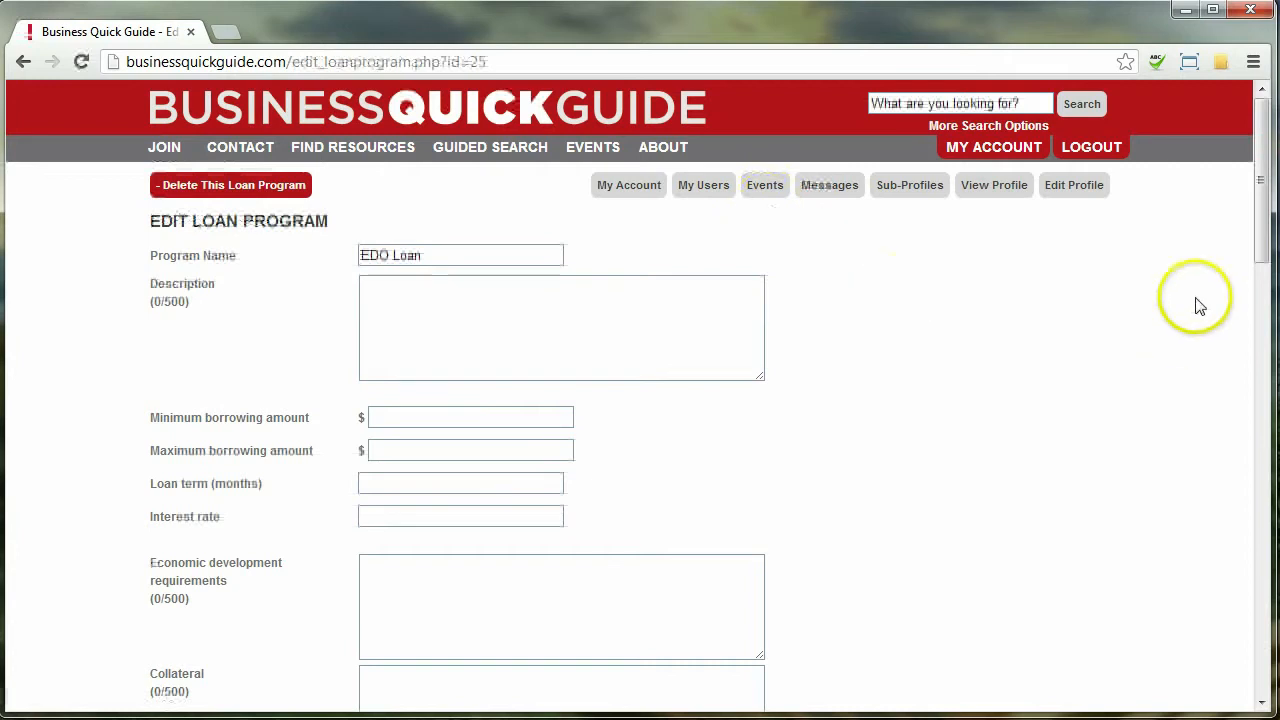
Give EDO Loan a manufacturing description, $1,000–$500,000 range, 36-month term and 2% interest
{"action": "mouse_move", "coordinate": [1263, 180]}
{"action": "left_mouse_down"}
{"action": "mouse_move", "coordinate": [1273, 625]}
{"action": "mouse_move", "coordinate": [1262, 606]}
{"action": "mouse_move", "coordinate": [1262, 180]}
{"action": "left_mouse_up"}
{"action": "left_click", "coordinate": [512, 325]}
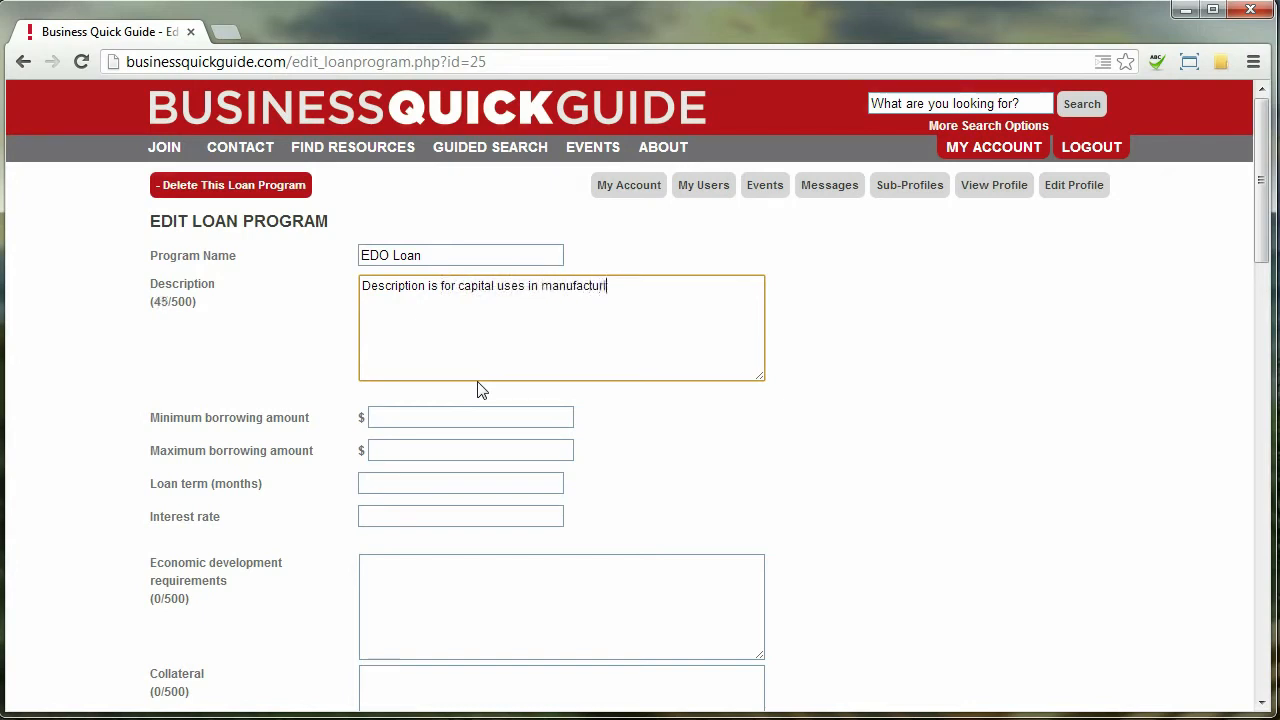
{"action": "key", "text": "Tab"}
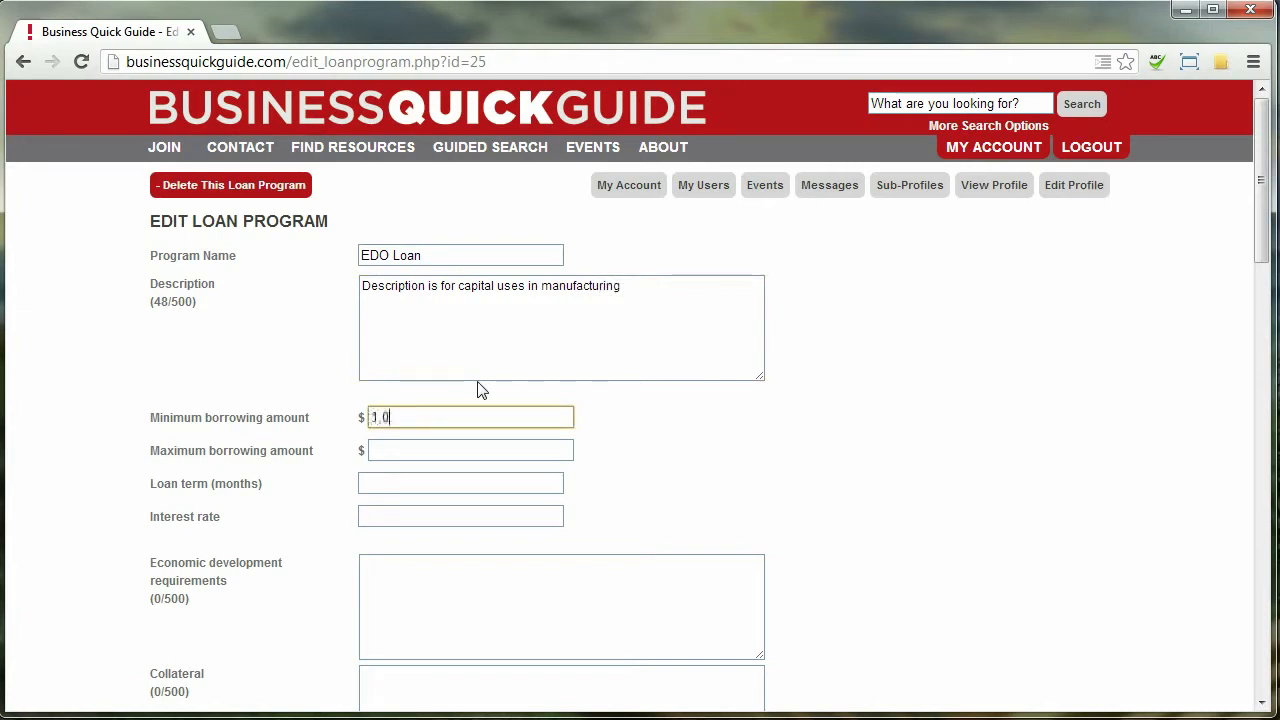
{"action": "type", "text": "1,000"}
{"action": "key", "text": "Tab"}
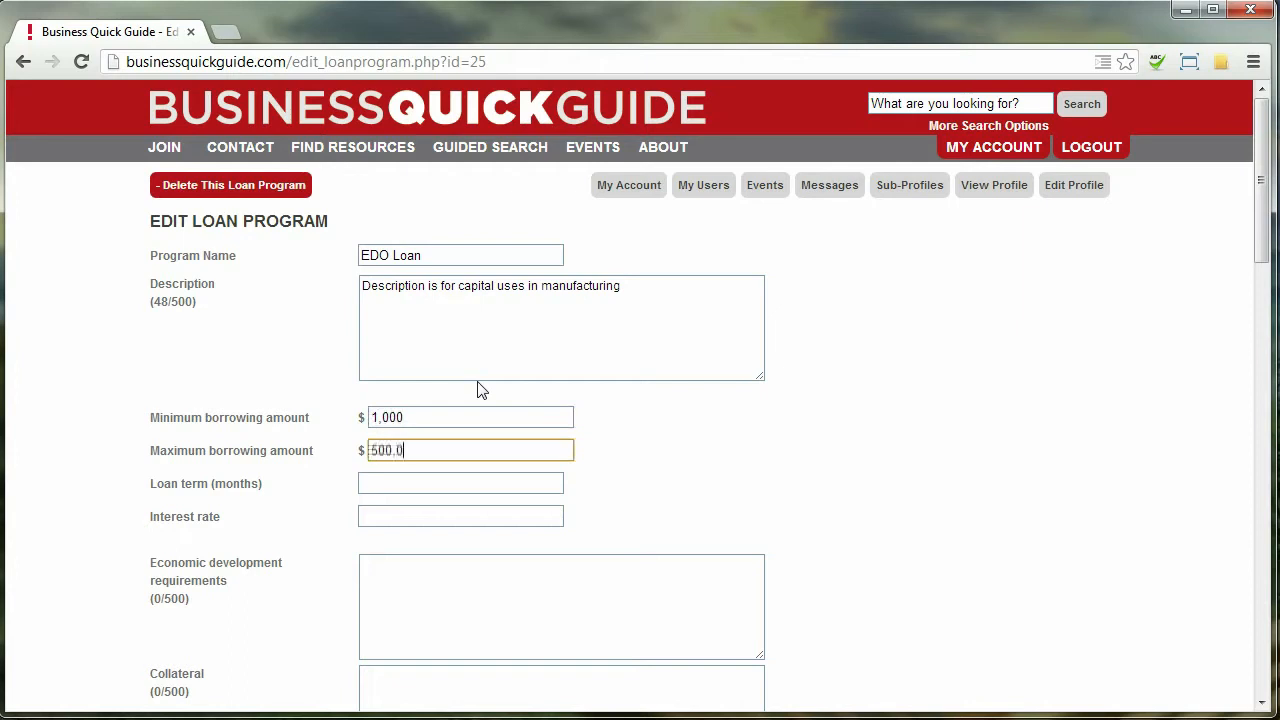
{"action": "key", "text": "Tab"}
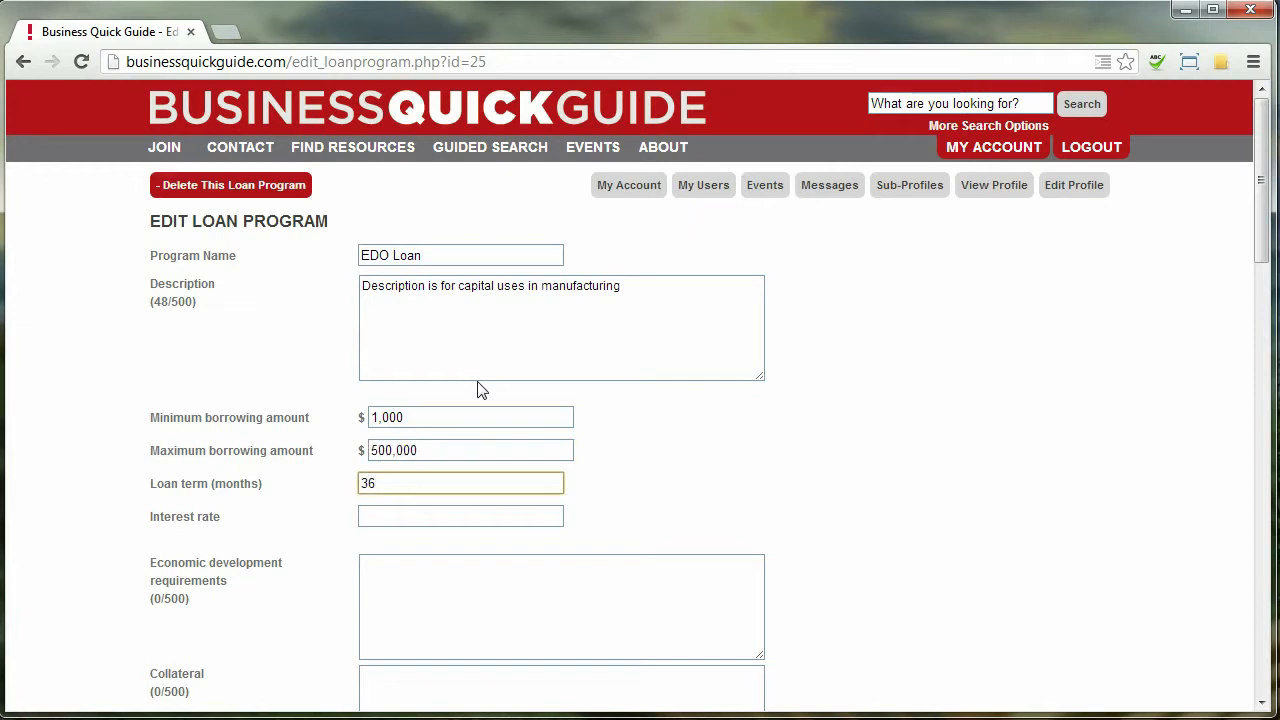
{"action": "key", "text": "Tab"}
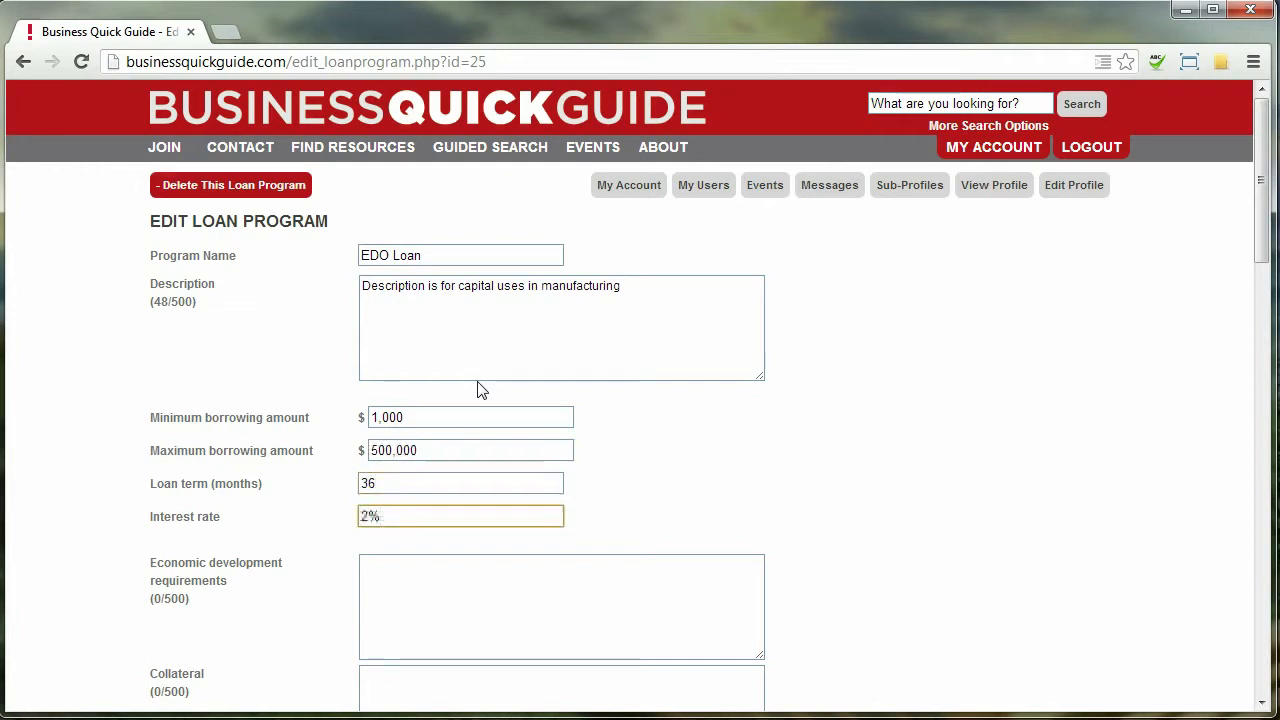
{"action": "scroll", "coordinate": [908, 463], "scroll_direction": "down", "scroll_amount": 2}
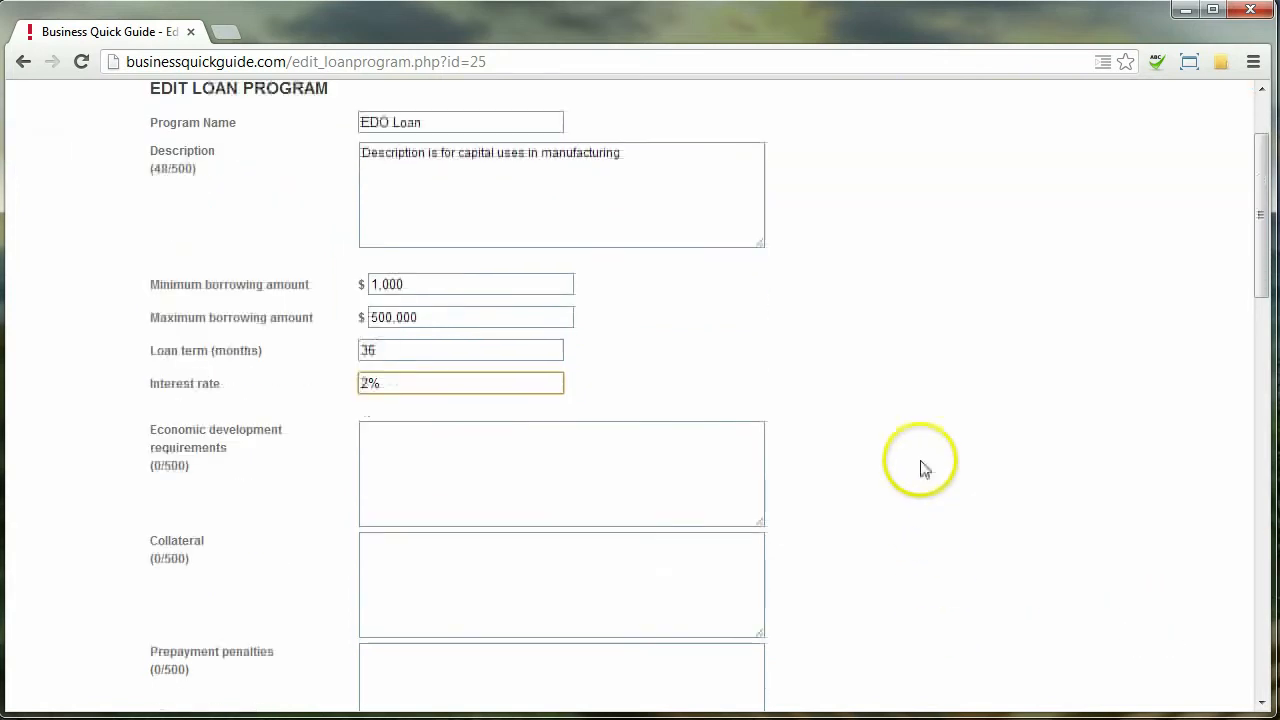
Require 100 full-time, average wage jobs and enter 'None.' for collateral and prepayment penalties
{"action": "left_click", "coordinate": [444, 396]}
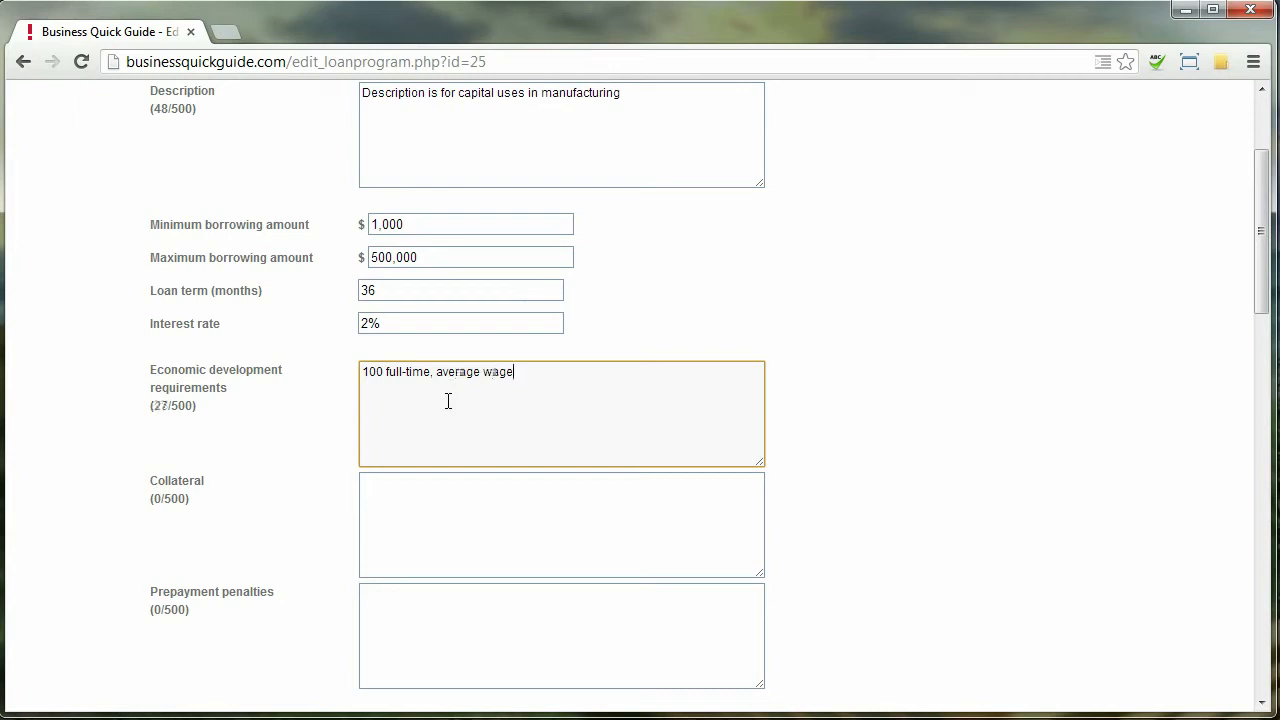
{"action": "key", "text": "Tab"}
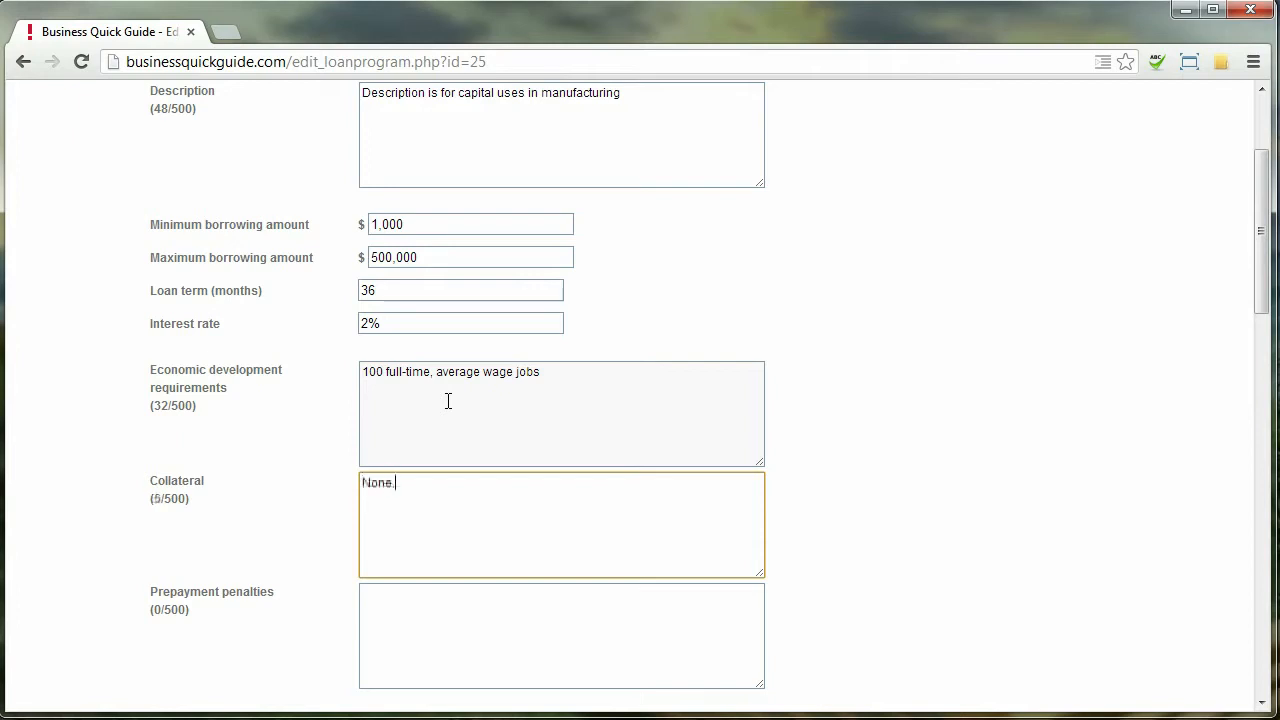
{"action": "key", "text": "Tab"}
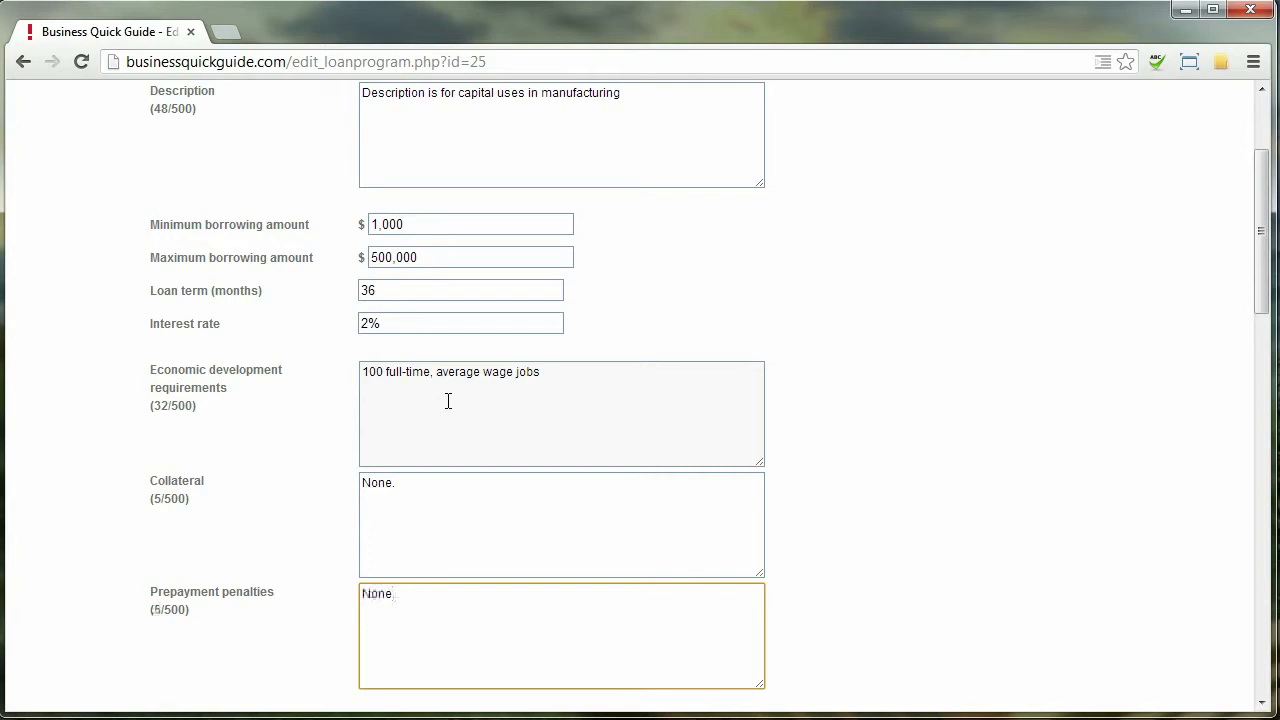
{"action": "left_click", "coordinate": [1041, 528]}
{"action": "scroll", "coordinate": [1029, 514], "scroll_direction": "down", "scroll_amount": 3}
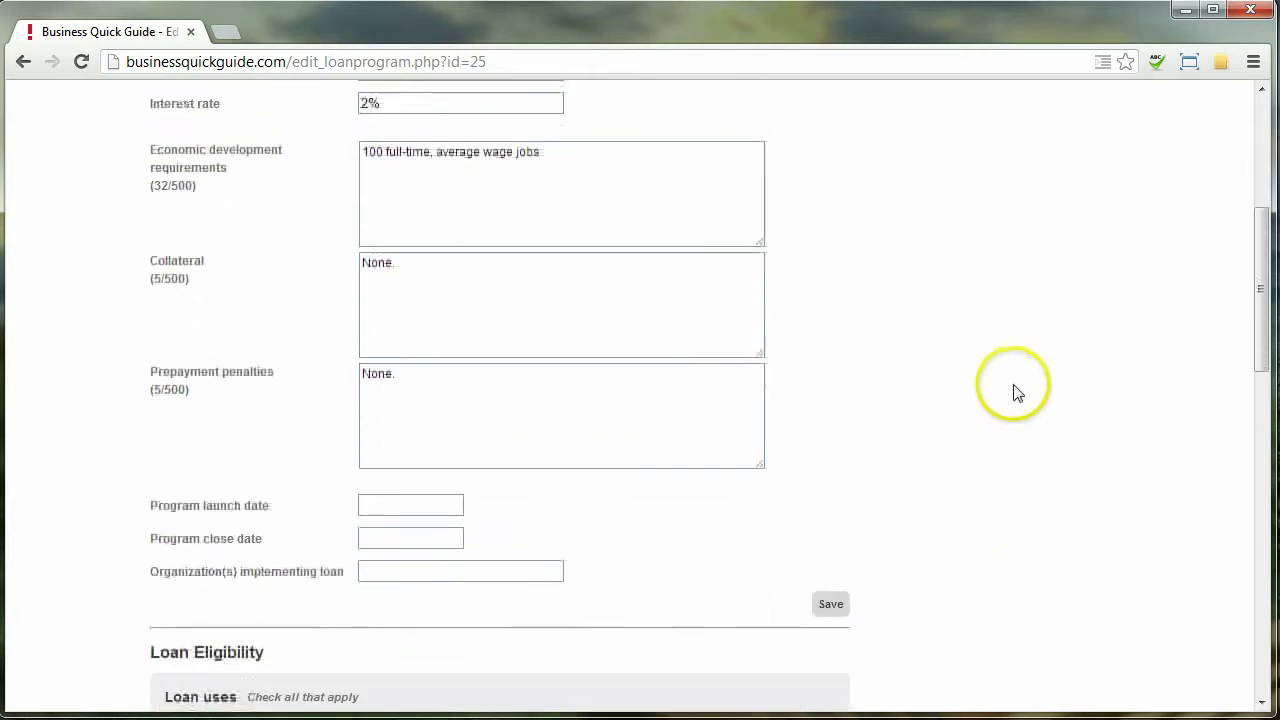
Set the loan's launch date to 01/01/2013 and close date to 06/30/2013
{"action": "left_click", "coordinate": [393, 380]}
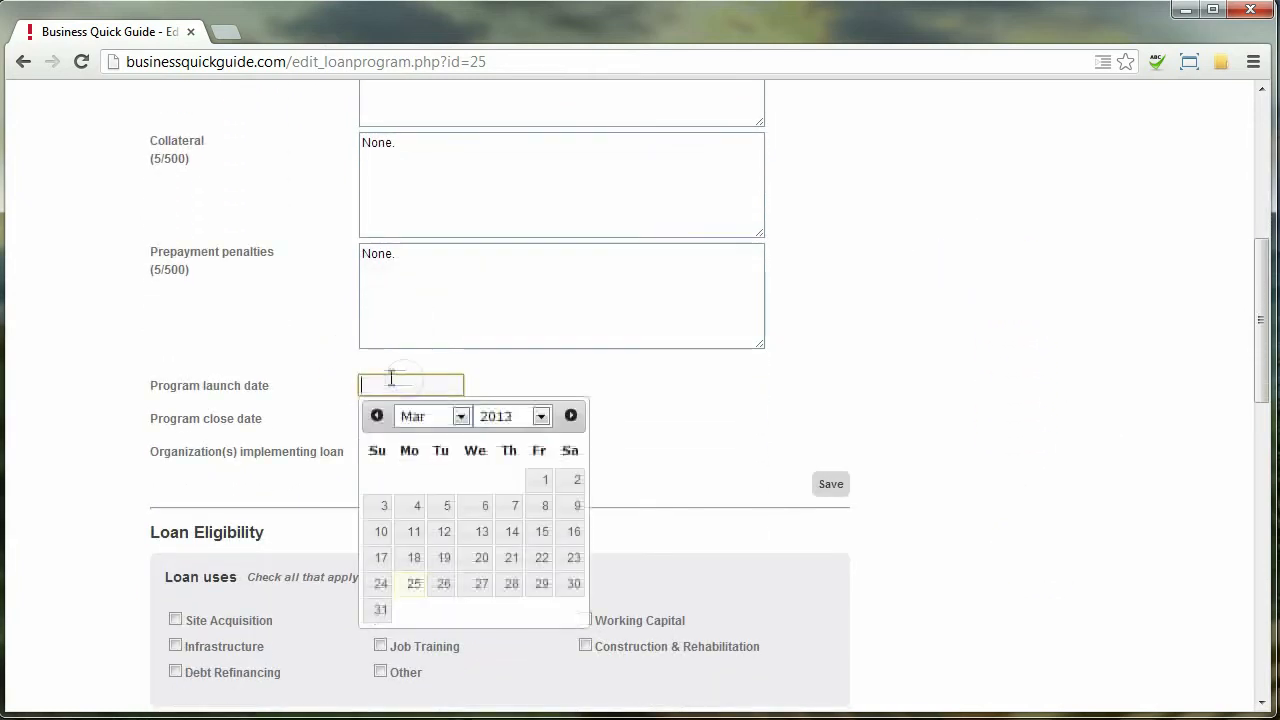
{"action": "type", "text": "1/1"}
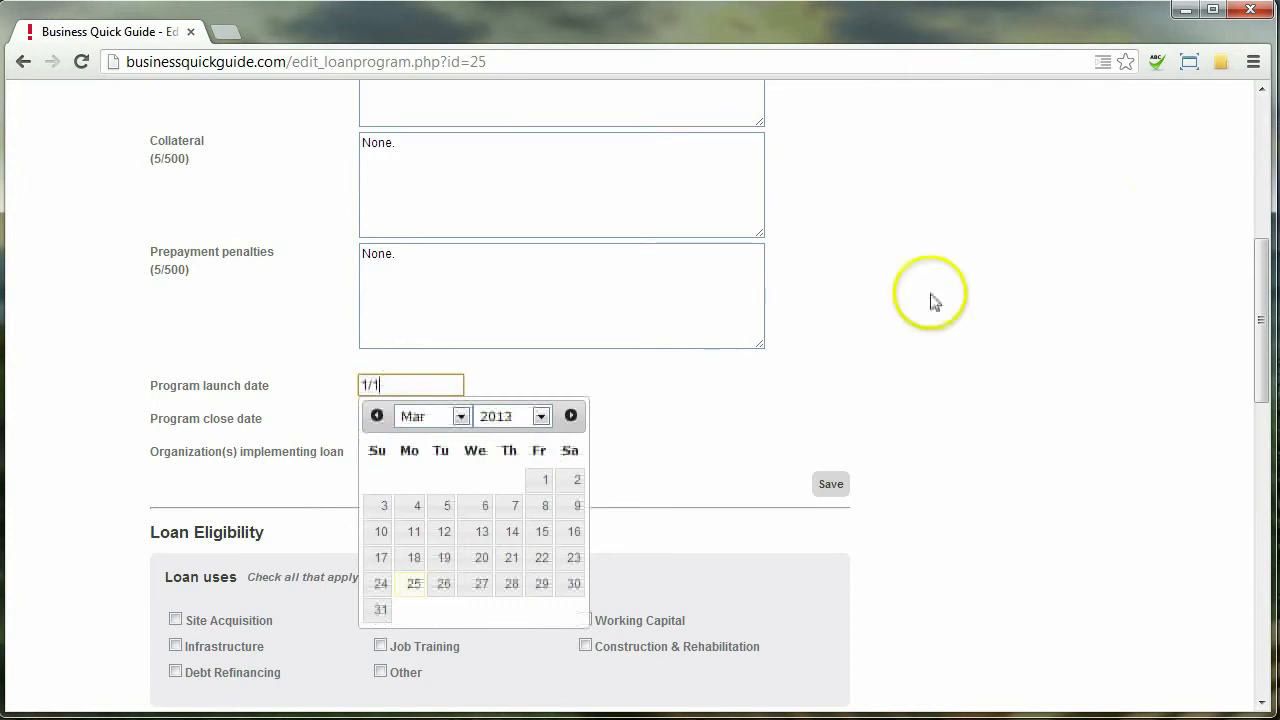
{"action": "left_click", "coordinate": [377, 416]}
{"action": "left_click", "coordinate": [377, 416]}
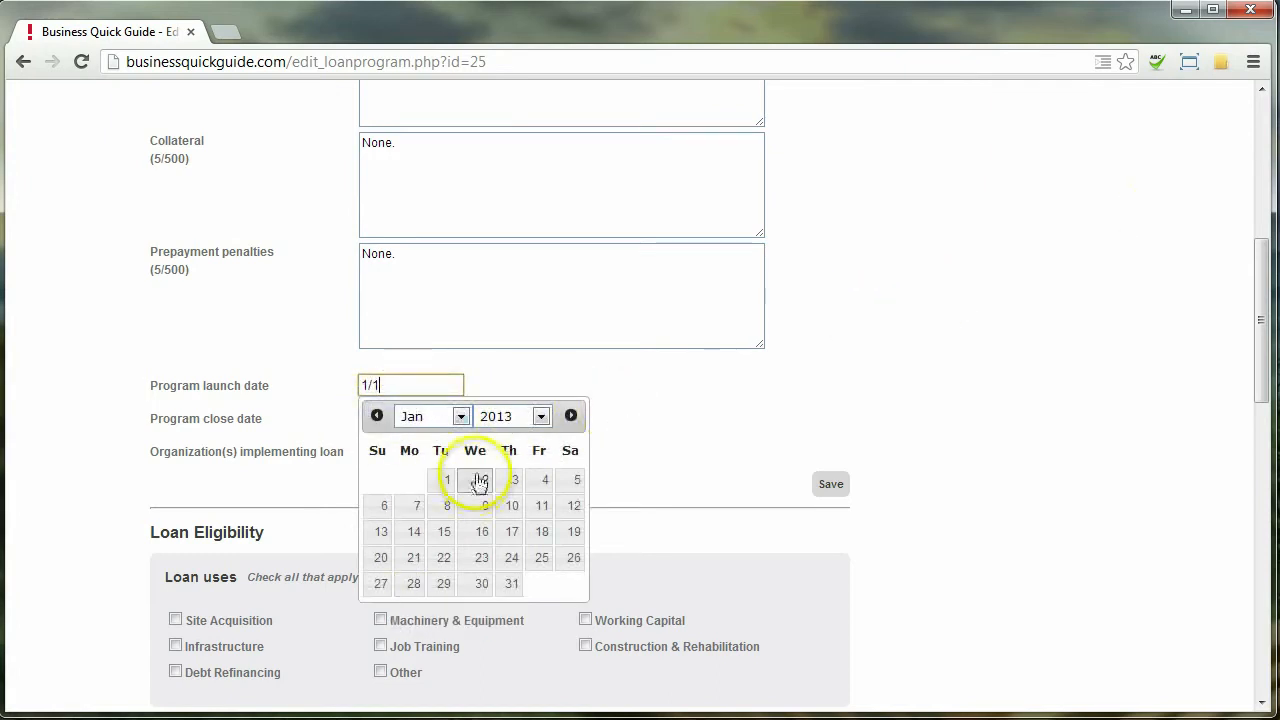
{"action": "left_click", "coordinate": [440, 480]}
{"action": "left_click", "coordinate": [443, 419]}
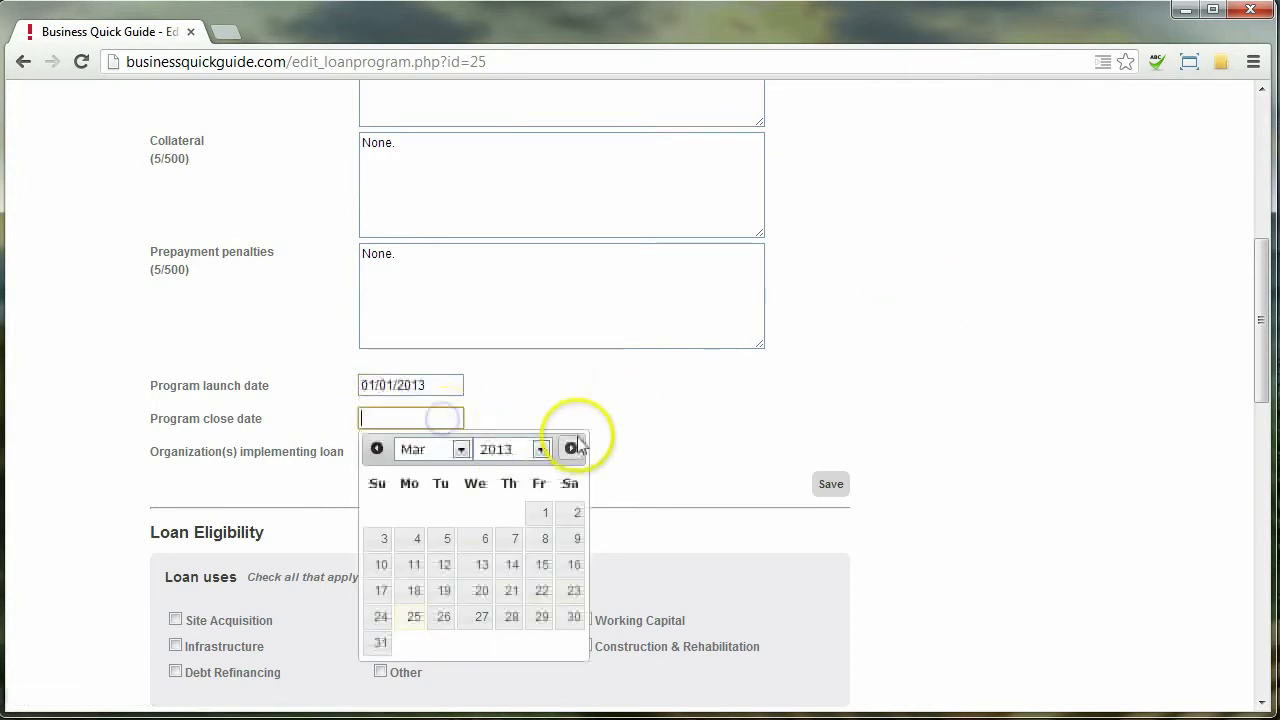
{"action": "left_click", "coordinate": [571, 448]}
{"action": "left_click", "coordinate": [571, 448]}
{"action": "left_click", "coordinate": [571, 448]}
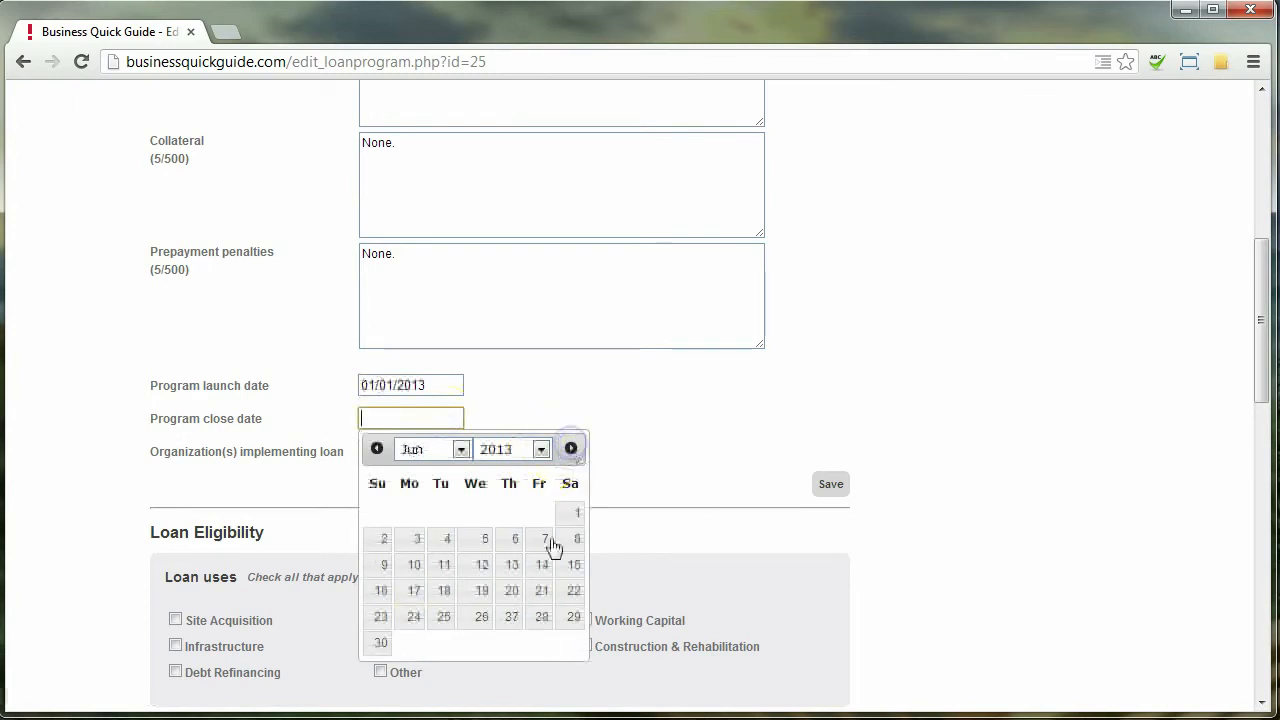
{"action": "left_click", "coordinate": [380, 642]}
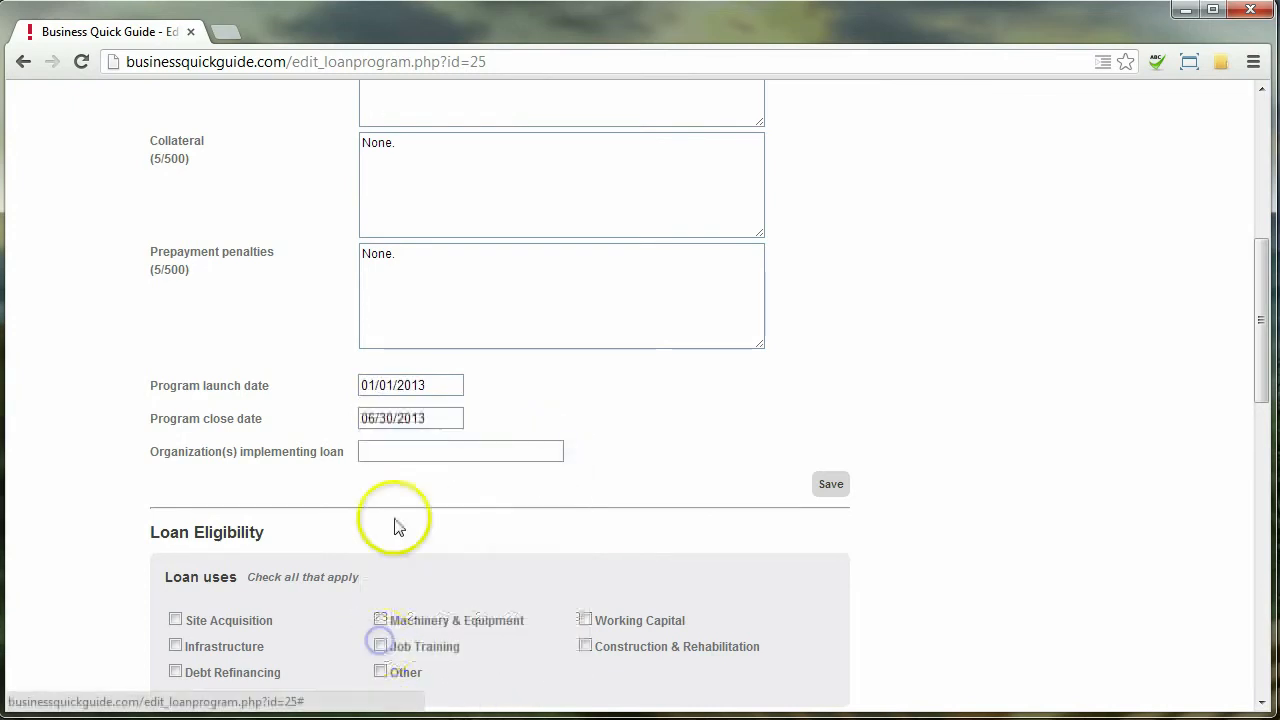
Enter PA DCED as the implementing organization and save the loan program
{"action": "left_click", "coordinate": [449, 455]}
{"action": "scroll", "coordinate": [720, 390], "scroll_direction": "down", "scroll_amount": 1}
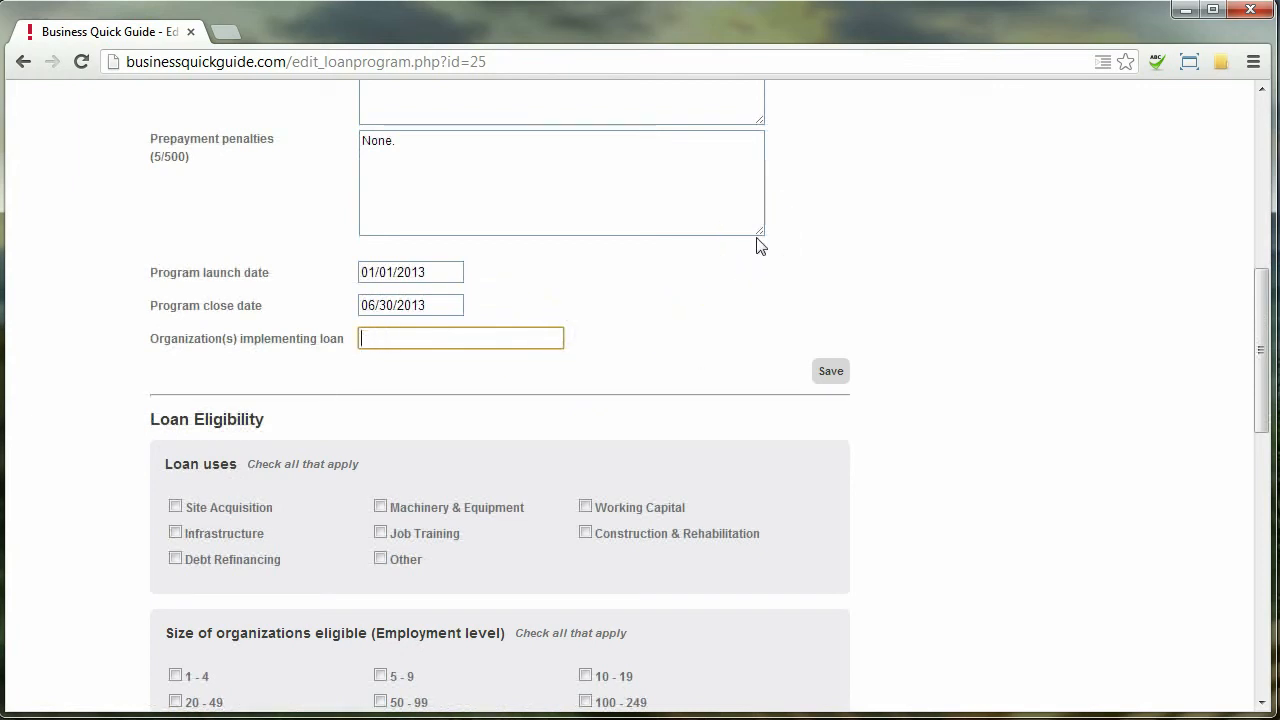
{"action": "left_click", "coordinate": [831, 374]}
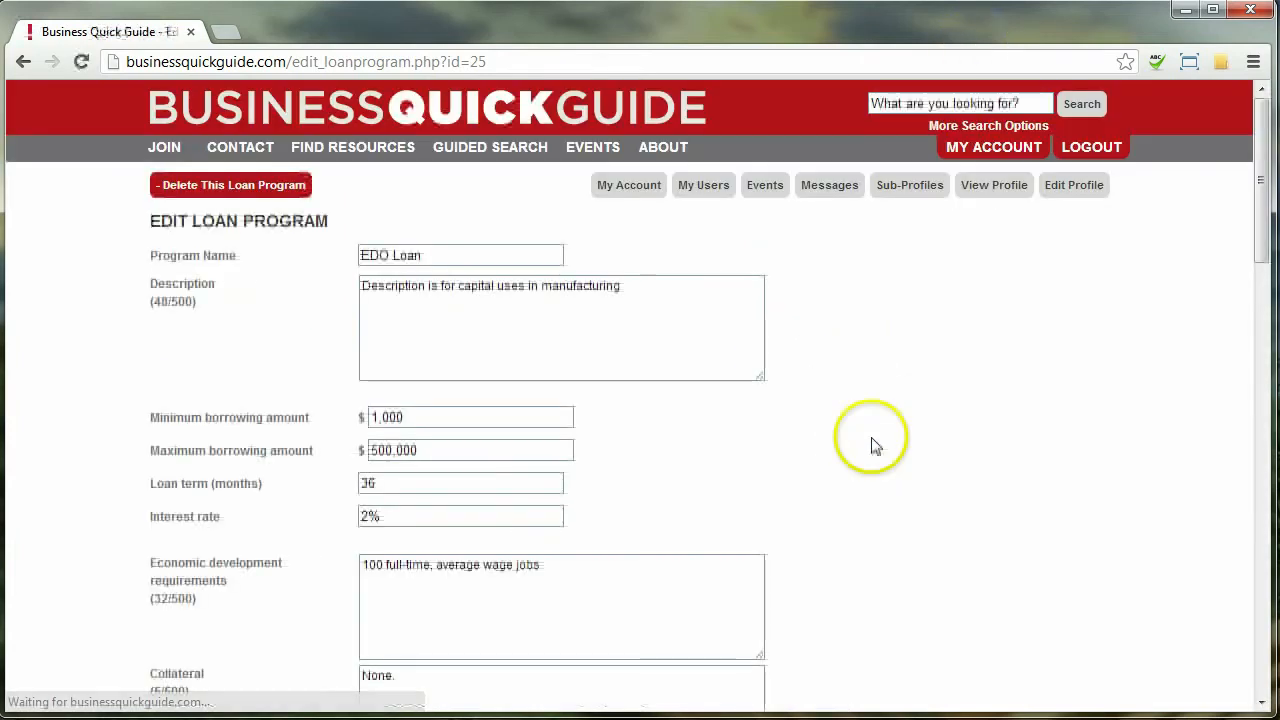
{"action": "scroll", "coordinate": [866, 571], "scroll_direction": "down", "scroll_amount": 4}
{"action": "scroll", "coordinate": [893, 362], "scroll_direction": "down", "scroll_amount": 3}
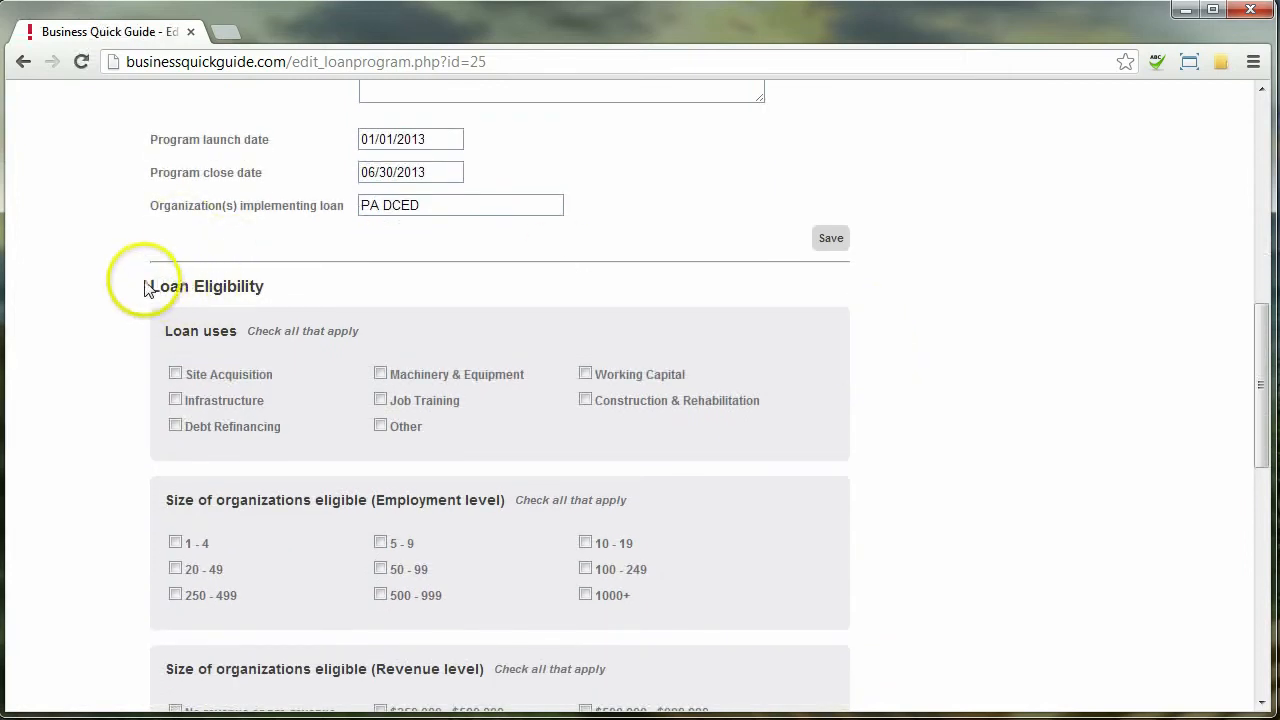
{"action": "left_click_drag", "start_coordinate": [147, 289], "coordinate": [222, 289]}
Mark the loan usable for Machinery & Equipment and Working Capital
{"action": "left_click", "coordinate": [192, 290]}
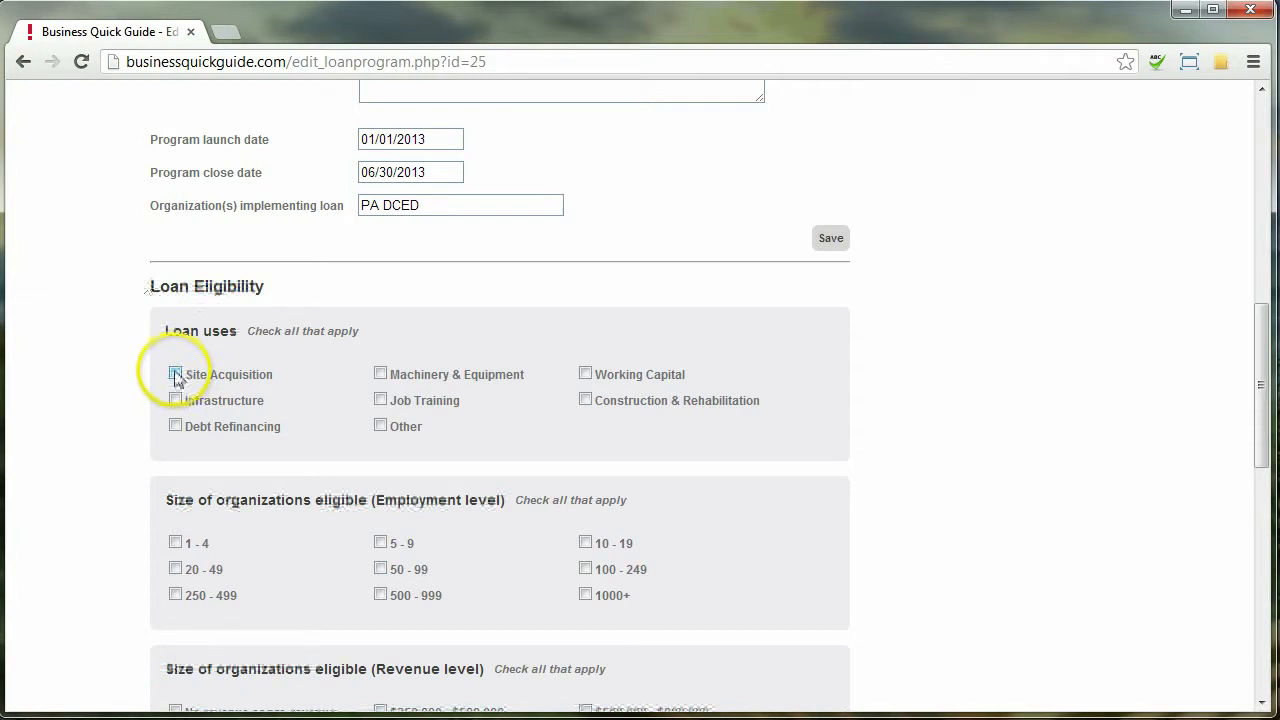
{"action": "left_click", "coordinate": [380, 373]}
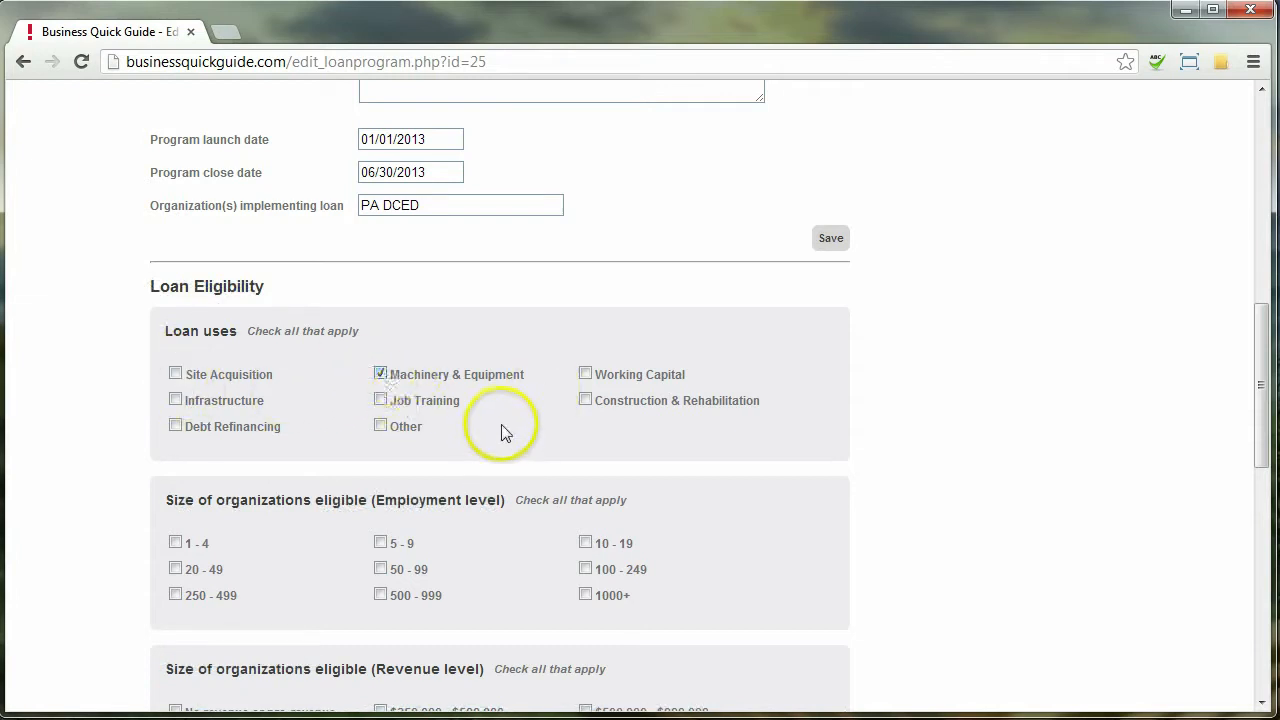
{"action": "left_click", "coordinate": [585, 373]}
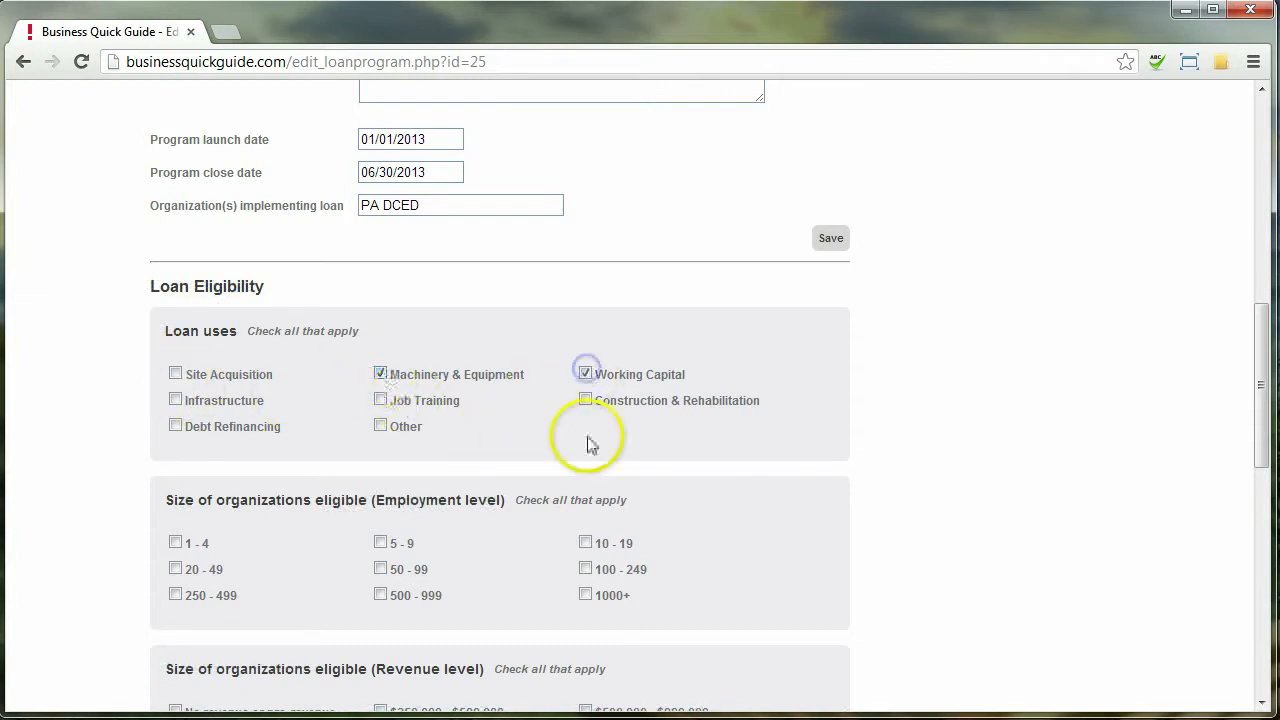
{"action": "scroll", "coordinate": [548, 440], "scroll_direction": "down", "scroll_amount": 2}
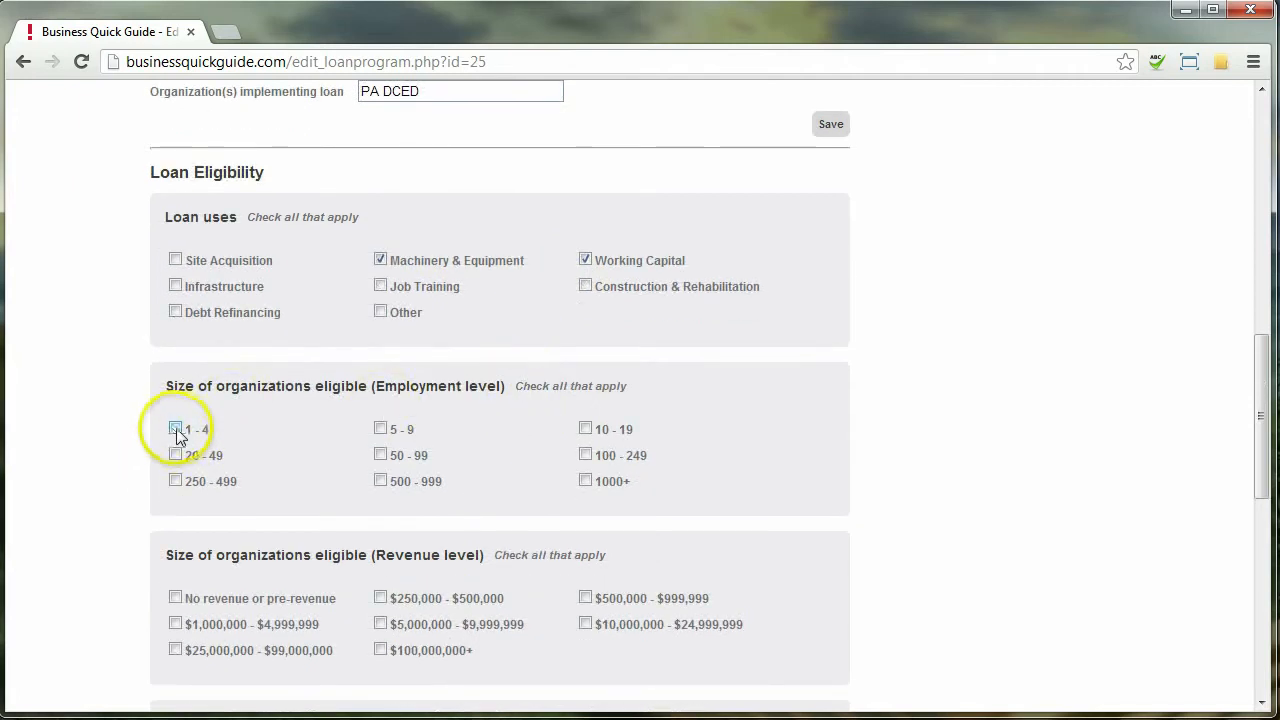
Make employee sizes 1 - 4, 5 - 9, 10 - 19, 20 - 49 and revenue $5,000,000 - $9,999,999 eligible
{"action": "left_click", "coordinate": [380, 428]}
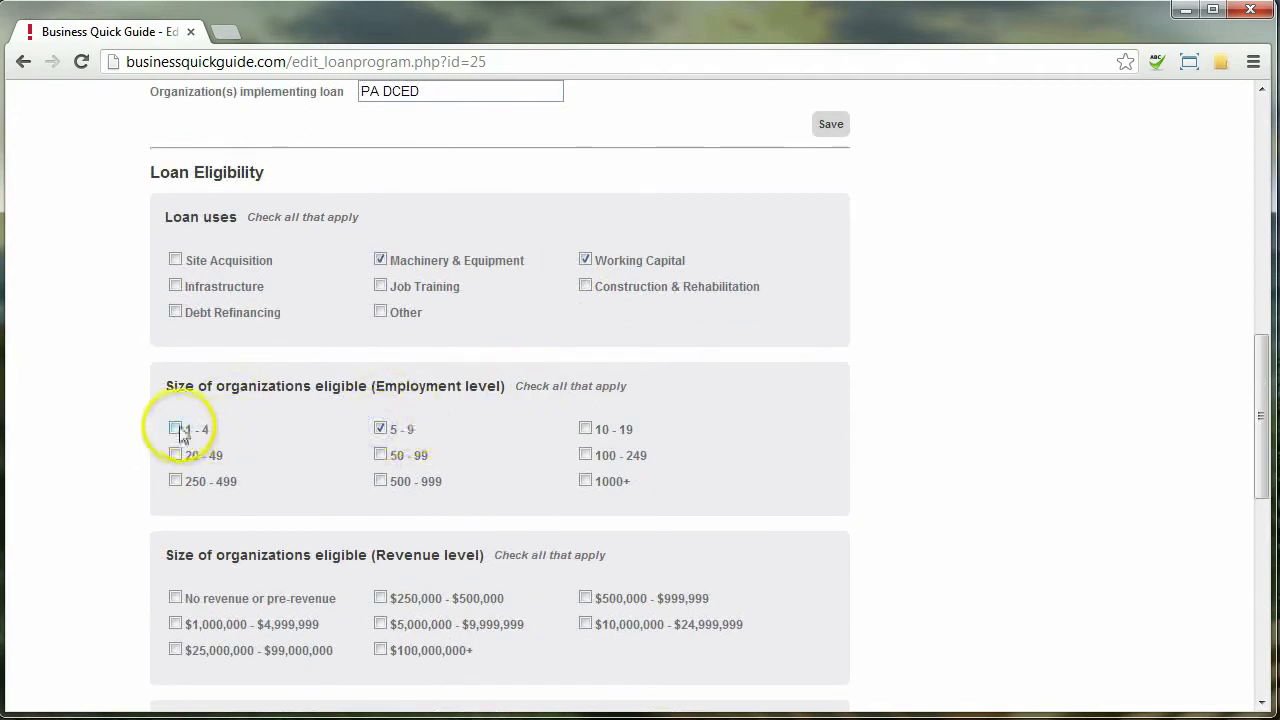
{"action": "left_click", "coordinate": [176, 429]}
{"action": "left_click", "coordinate": [585, 429]}
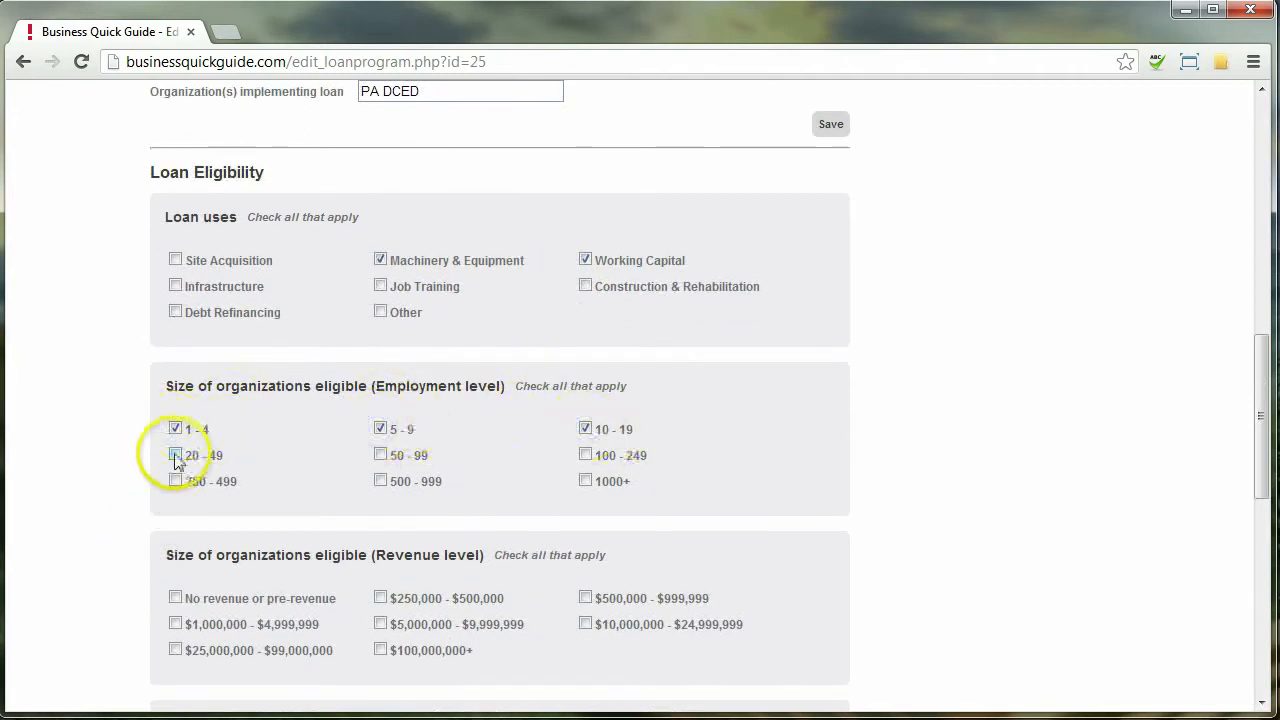
{"action": "left_click", "coordinate": [176, 456]}
{"action": "scroll", "coordinate": [129, 591], "scroll_direction": "down", "scroll_amount": 1}
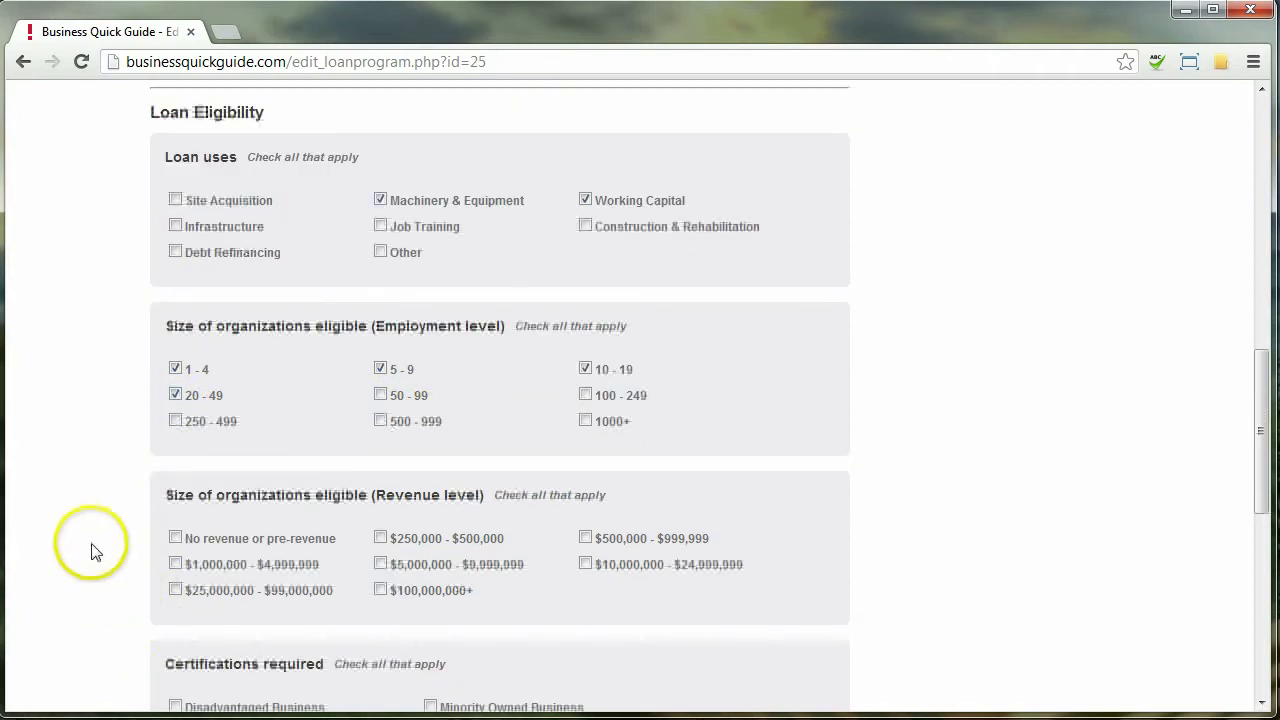
{"action": "scroll", "coordinate": [91, 550], "scroll_direction": "down", "scroll_amount": 1}
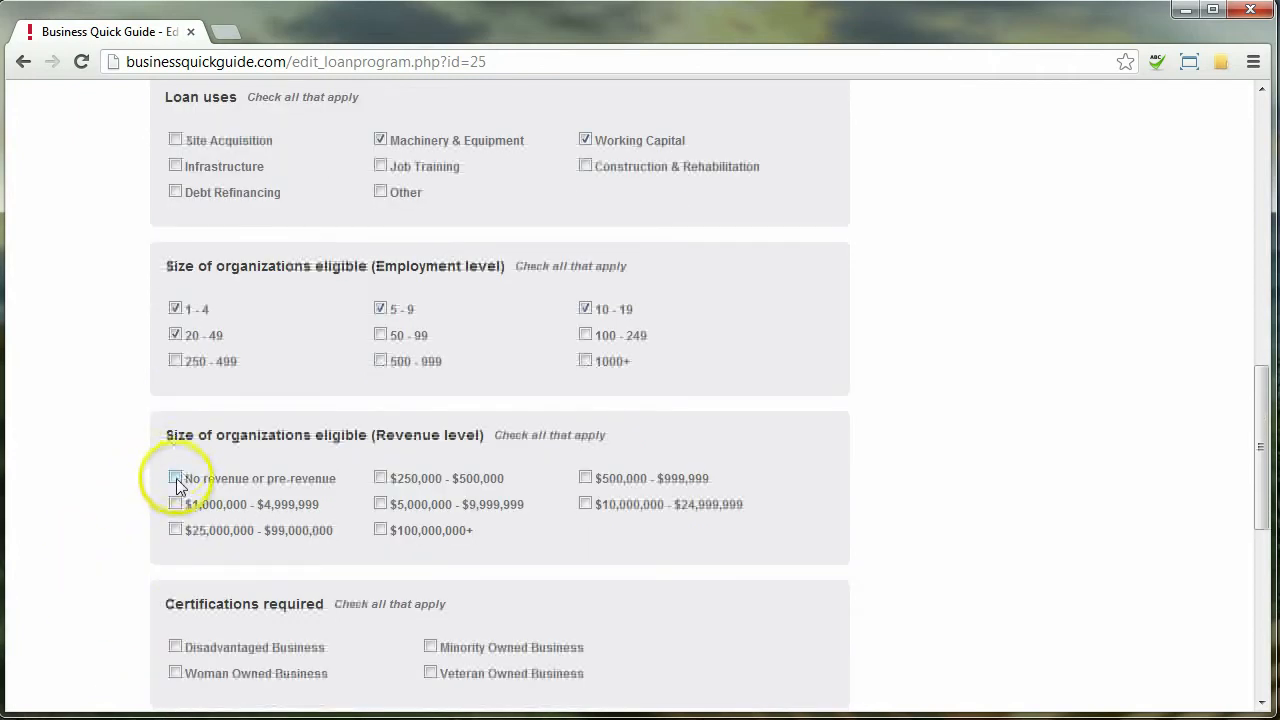
{"action": "left_click", "coordinate": [380, 503]}
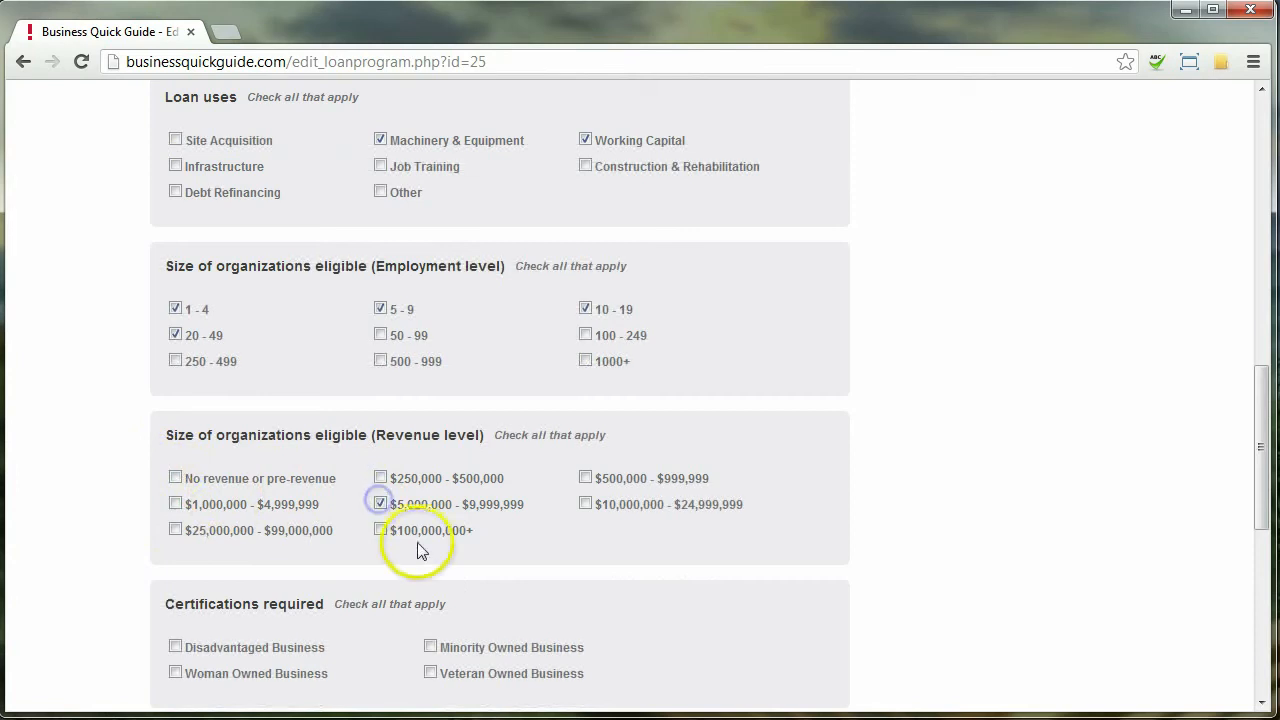
{"action": "scroll", "coordinate": [71, 531], "scroll_direction": "down", "scroll_amount": 3}
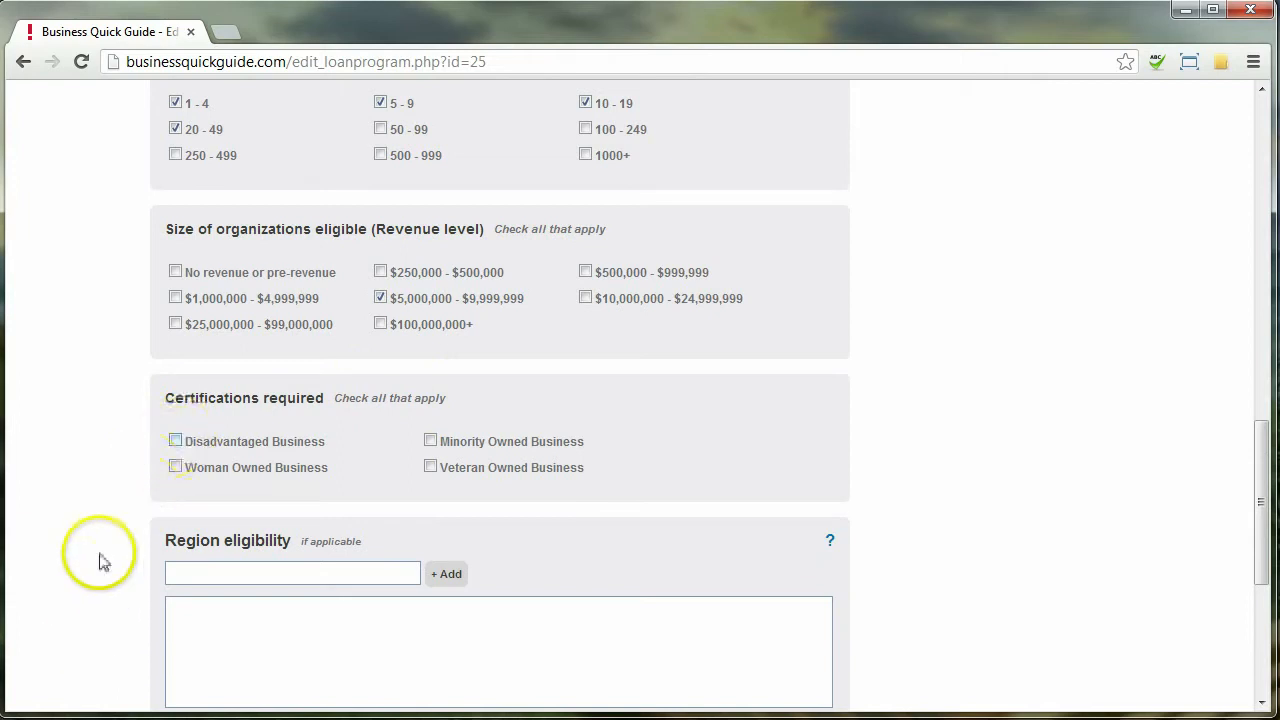
{"action": "scroll", "coordinate": [99, 540], "scroll_direction": "down", "scroll_amount": 2}
Add Indiana County as the eligible region, save EDO Loan, and go to the organization's profile
{"action": "left_click", "coordinate": [251, 428]}
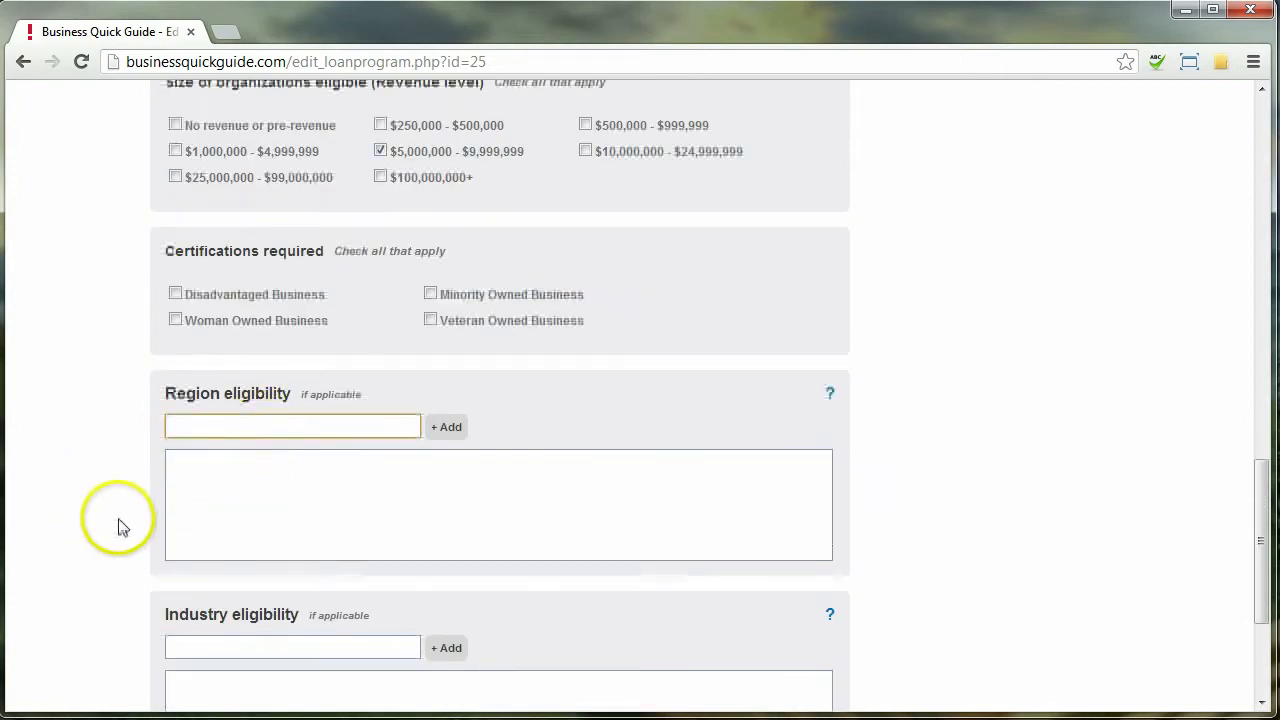
{"action": "type", "text": "i"}
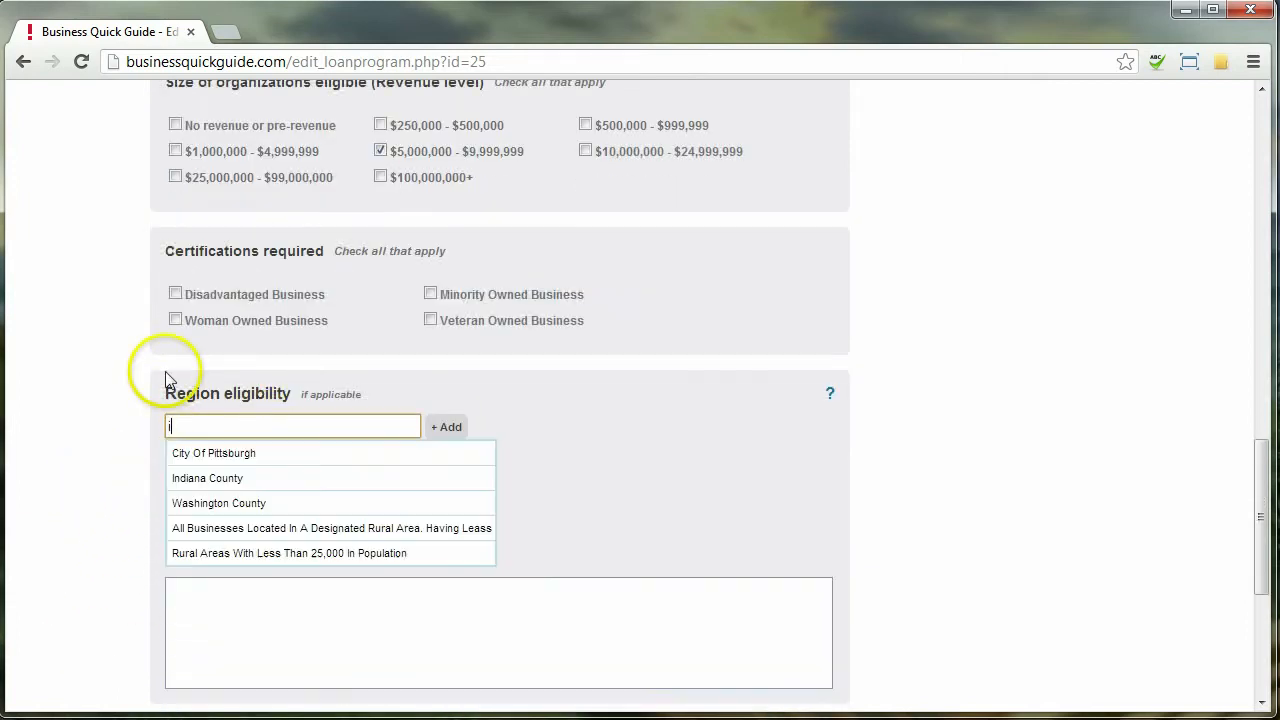
{"action": "type", "text": "mnndi"}
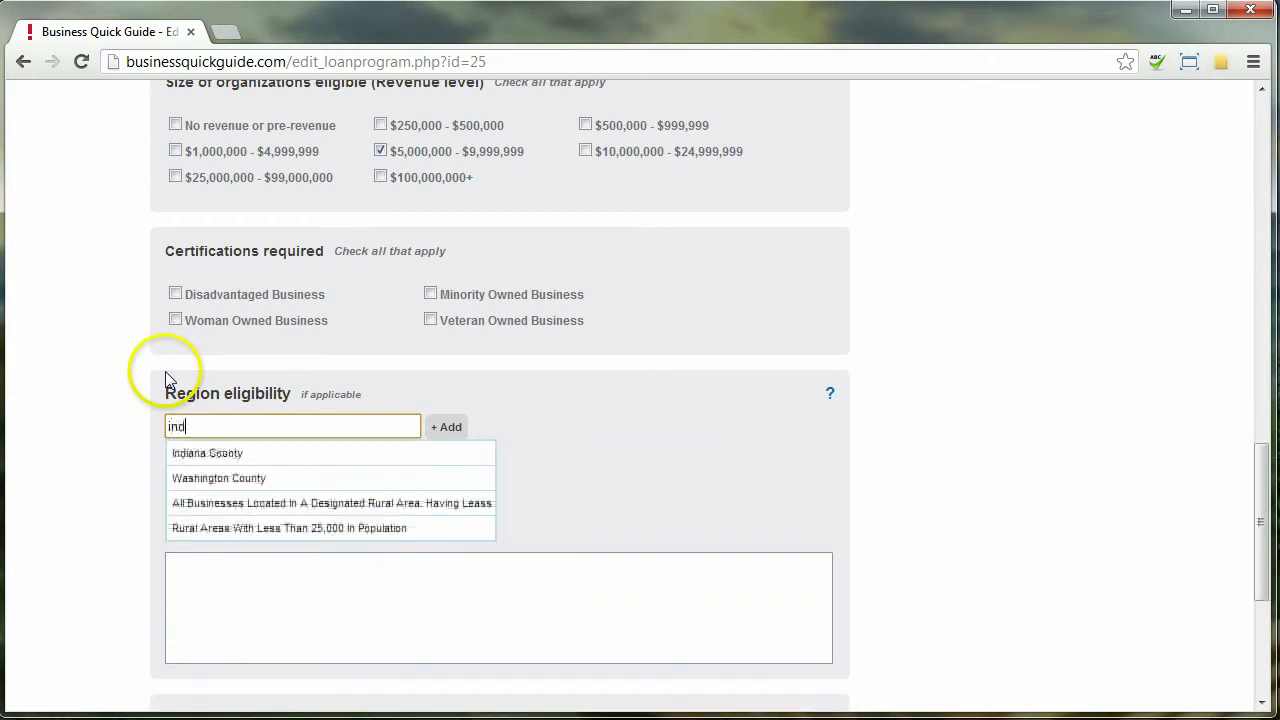
{"action": "left_click", "coordinate": [414, 452]}
{"action": "scroll", "coordinate": [620, 380], "scroll_direction": "down", "scroll_amount": 2}
{"action": "scroll", "coordinate": [550, 420], "scroll_direction": "down", "scroll_amount": 1}
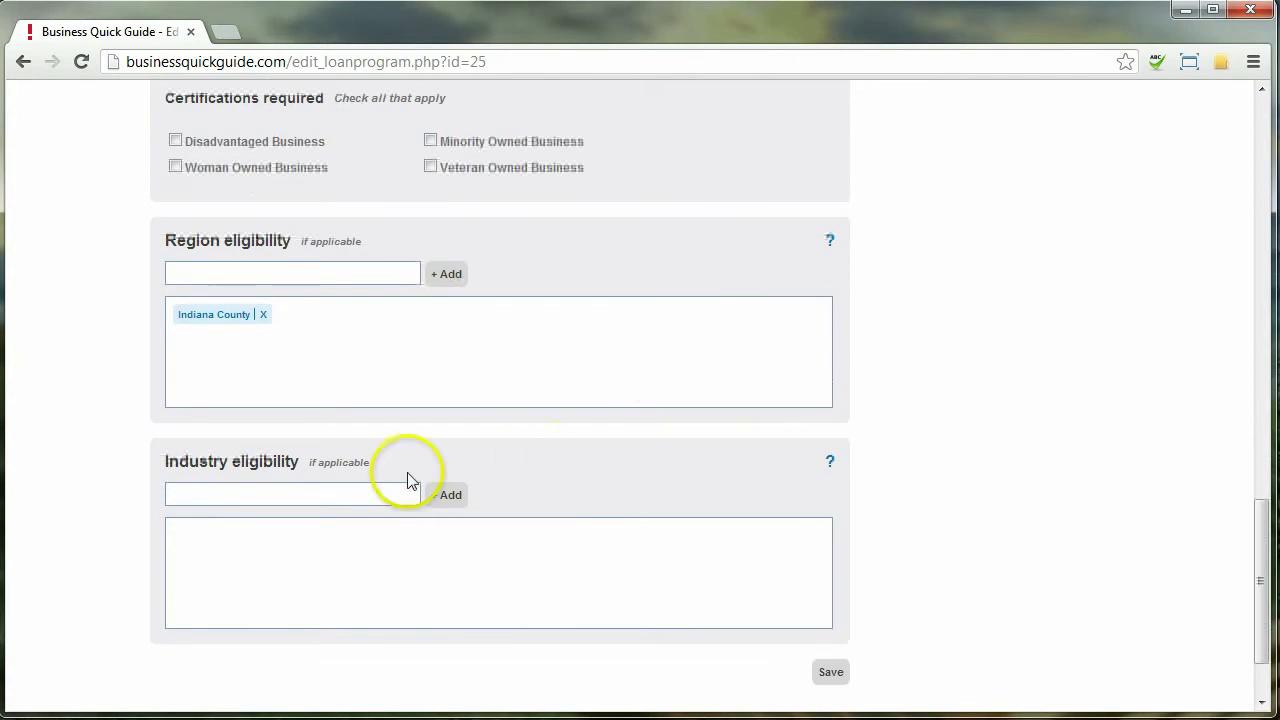
{"action": "scroll", "coordinate": [626, 450], "scroll_direction": "down", "scroll_amount": 1}
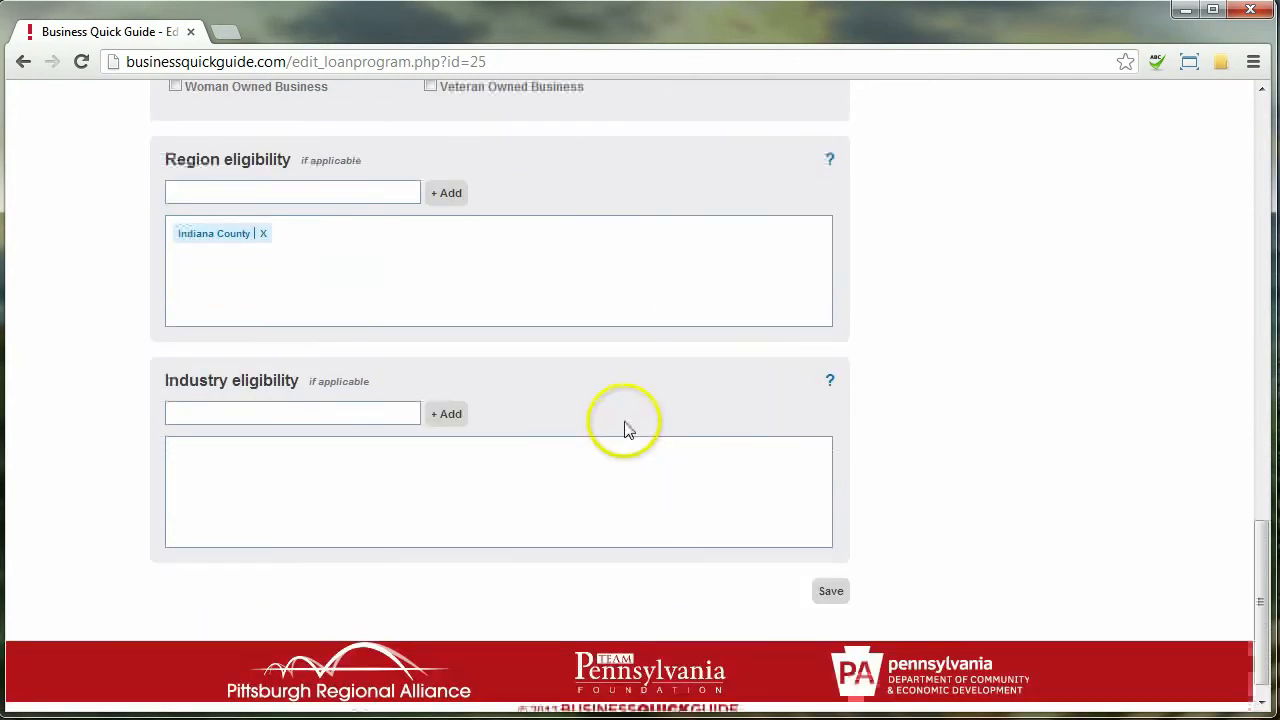
{"action": "left_click", "coordinate": [830, 591]}
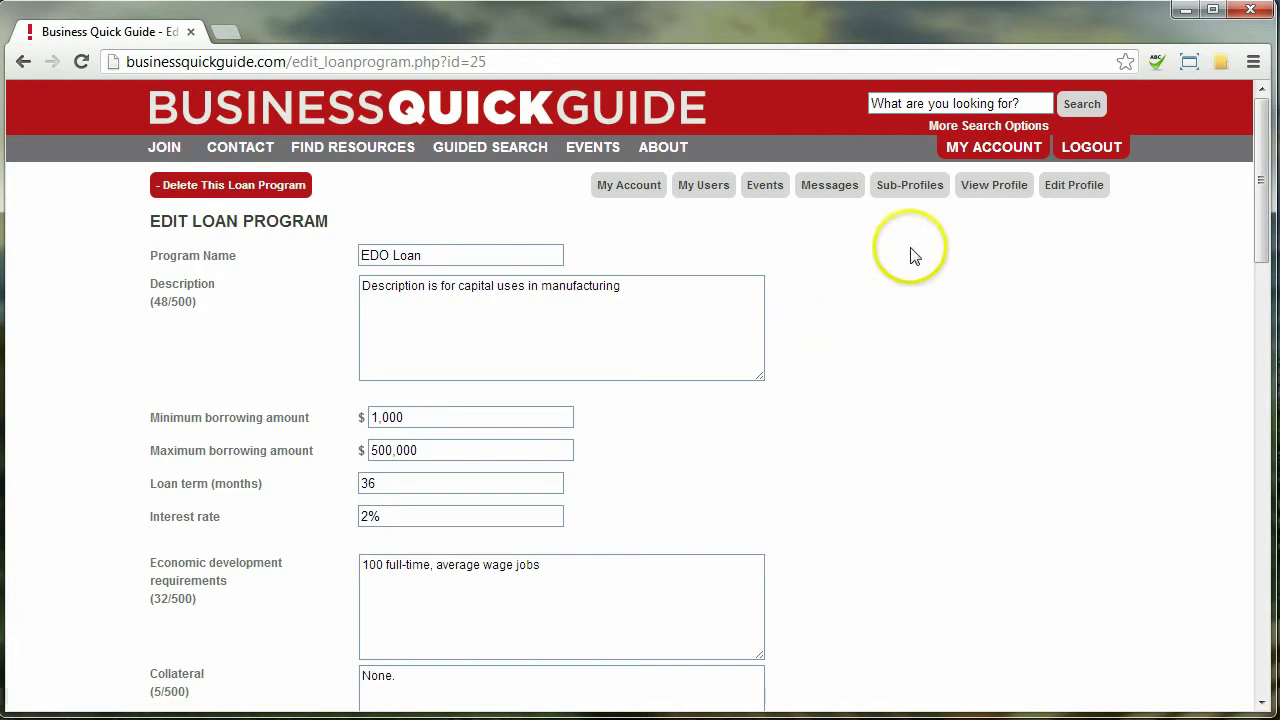
{"action": "left_click", "coordinate": [992, 184]}
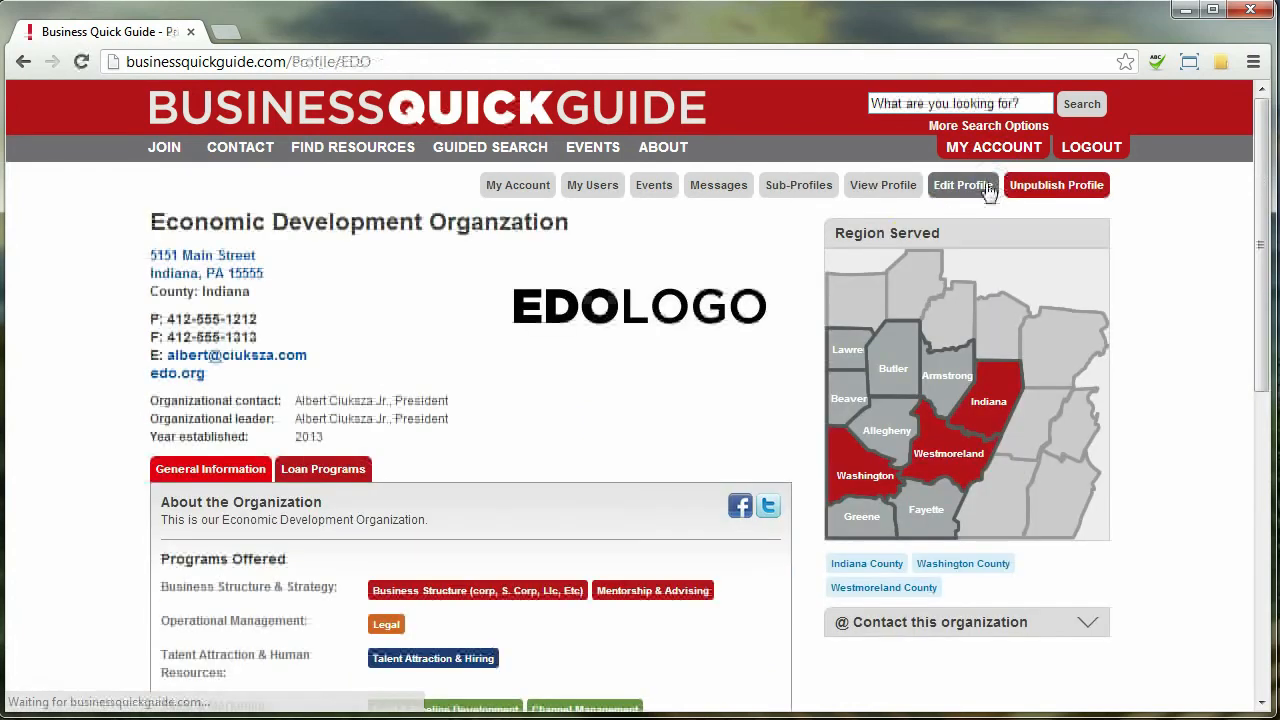
{"action": "scroll", "coordinate": [310, 485], "scroll_direction": "down", "scroll_amount": 1}
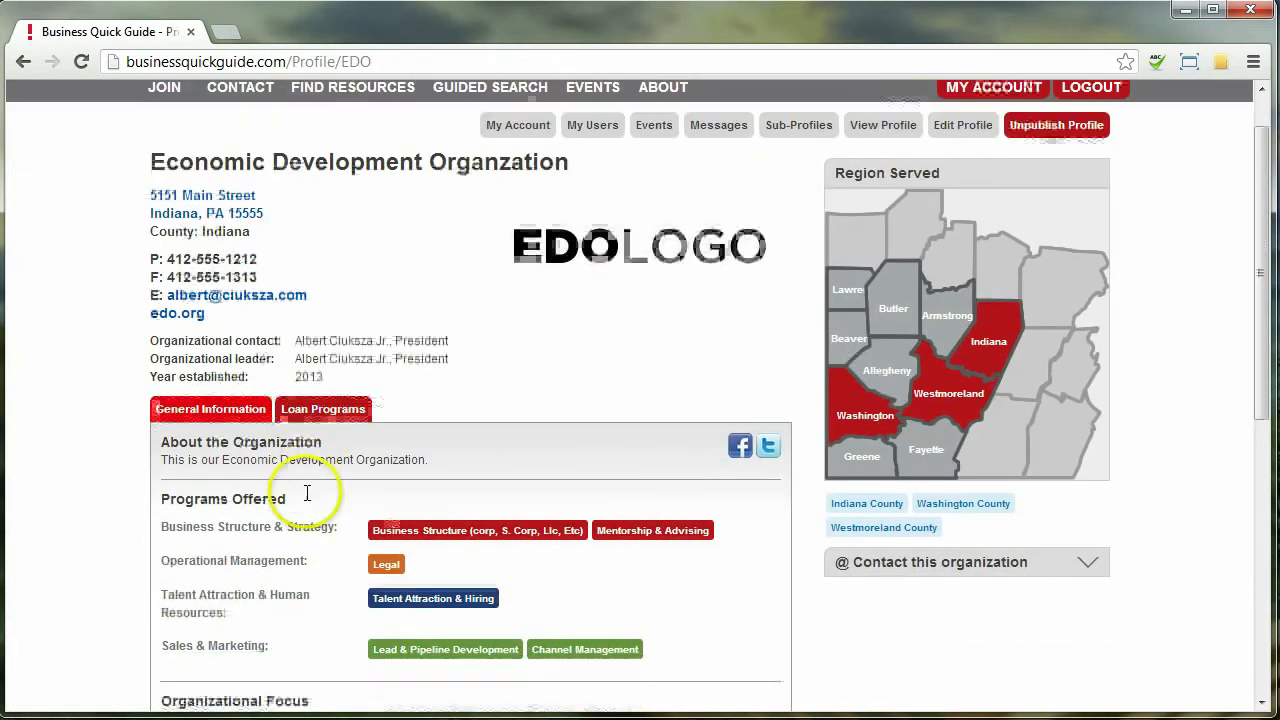
{"action": "left_click", "coordinate": [316, 401]}
{"action": "scroll", "coordinate": [320, 488], "scroll_direction": "down", "scroll_amount": 1}
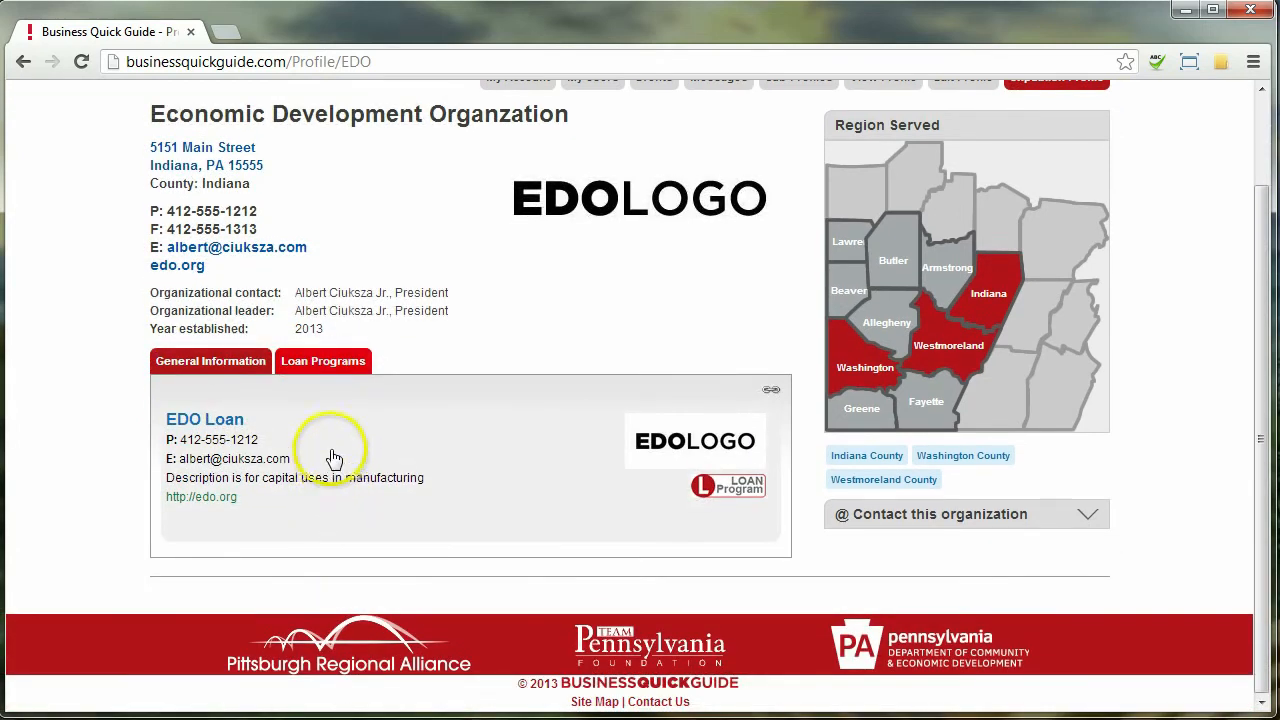
{"action": "left_click", "coordinate": [195, 421]}
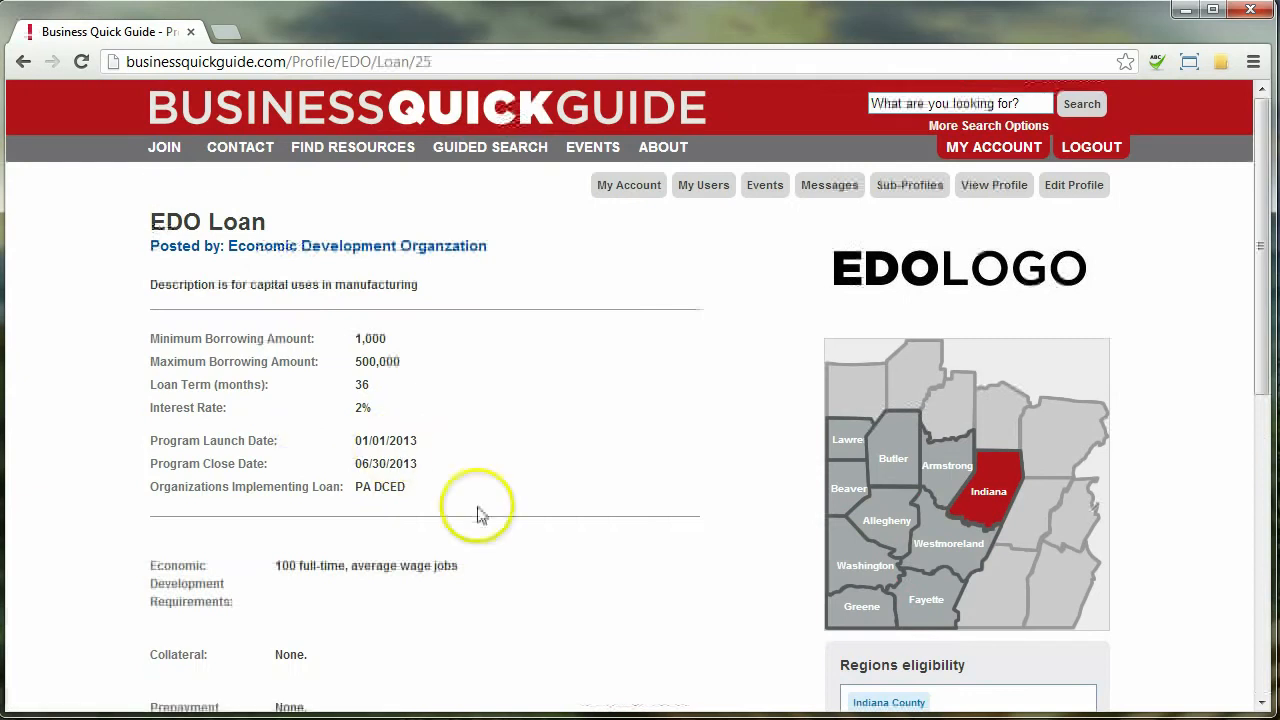
{"action": "scroll", "coordinate": [480, 514], "scroll_direction": "down", "scroll_amount": 3}
{"action": "scroll", "coordinate": [471, 273], "scroll_direction": "down", "scroll_amount": 1}
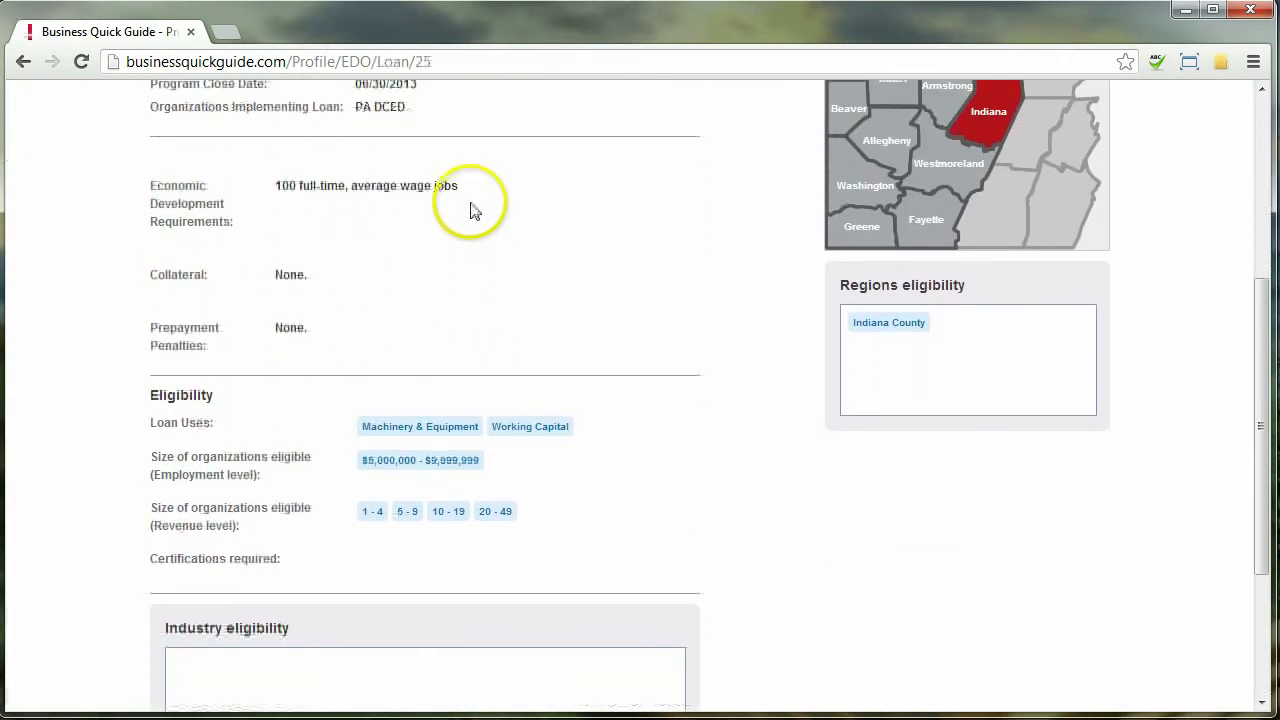
{"action": "scroll", "coordinate": [478, 165], "scroll_direction": "up", "scroll_amount": 4}
{"action": "scroll", "coordinate": [511, 523], "scroll_direction": "up", "scroll_amount": 1}
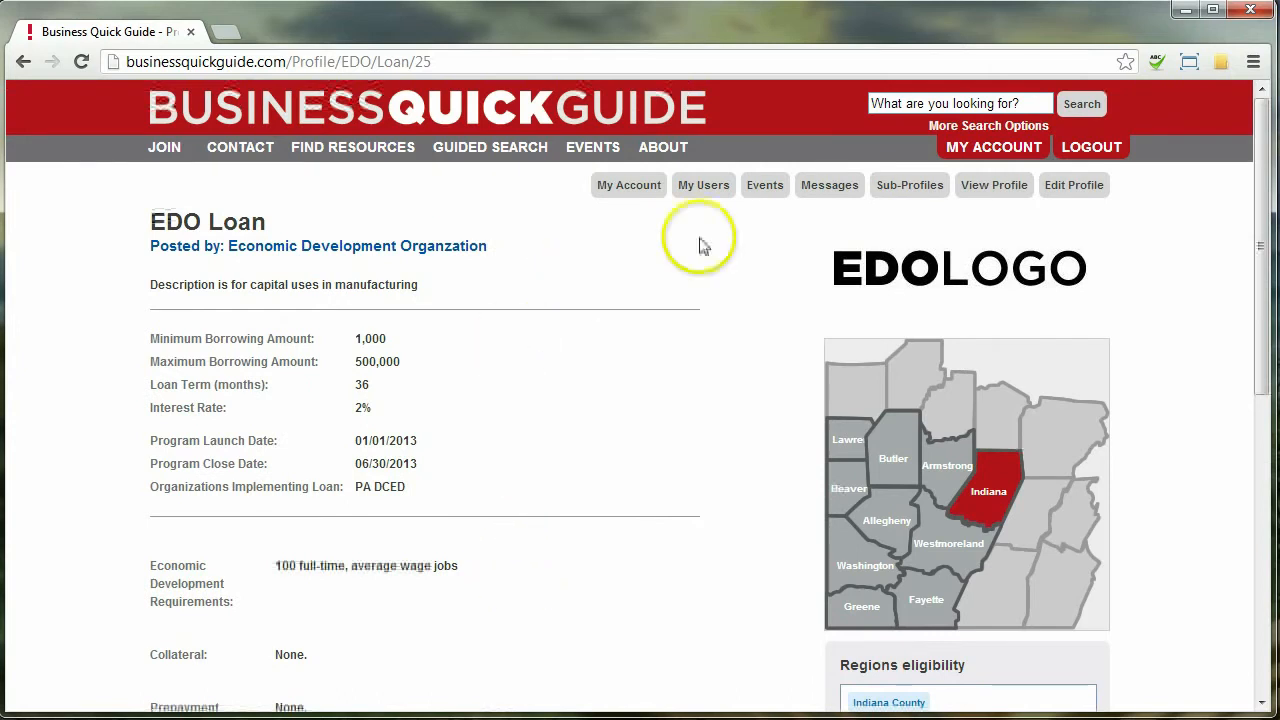
{"action": "left_click", "coordinate": [982, 190]}
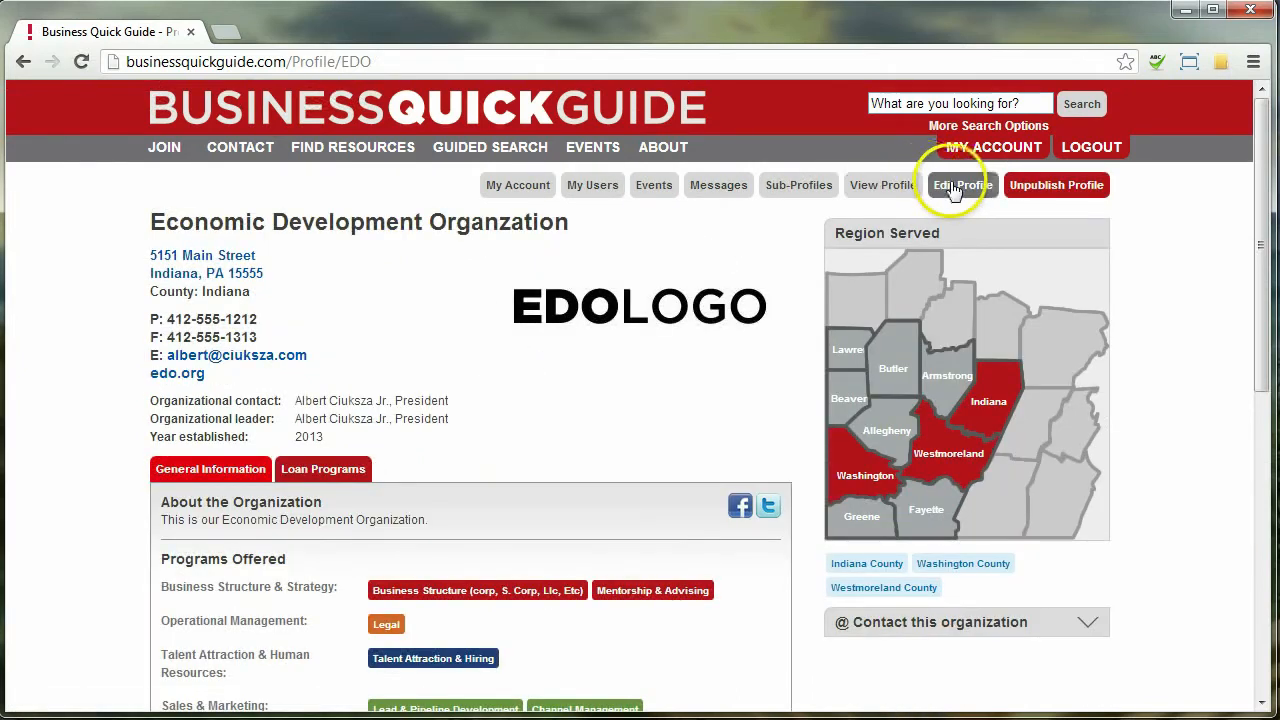
Add 'EDO Grant' under Grant Programs in the profile editor and open its Edit Grant Program form
{"action": "left_click", "coordinate": [940, 192]}
{"action": "scroll", "coordinate": [535, 300], "scroll_direction": "down", "scroll_amount": 3}
{"action": "scroll", "coordinate": [535, 300], "scroll_direction": "down", "scroll_amount": 15}
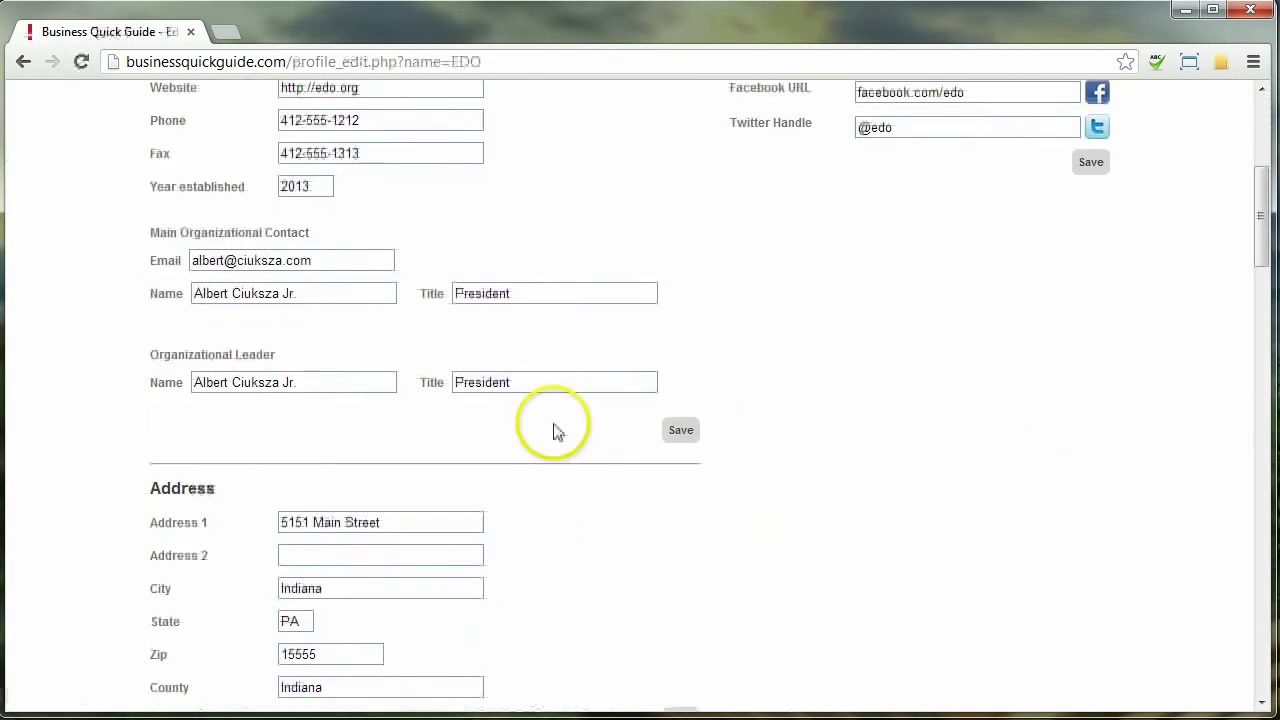
{"action": "scroll", "coordinate": [541, 180], "scroll_direction": "down", "scroll_amount": 10}
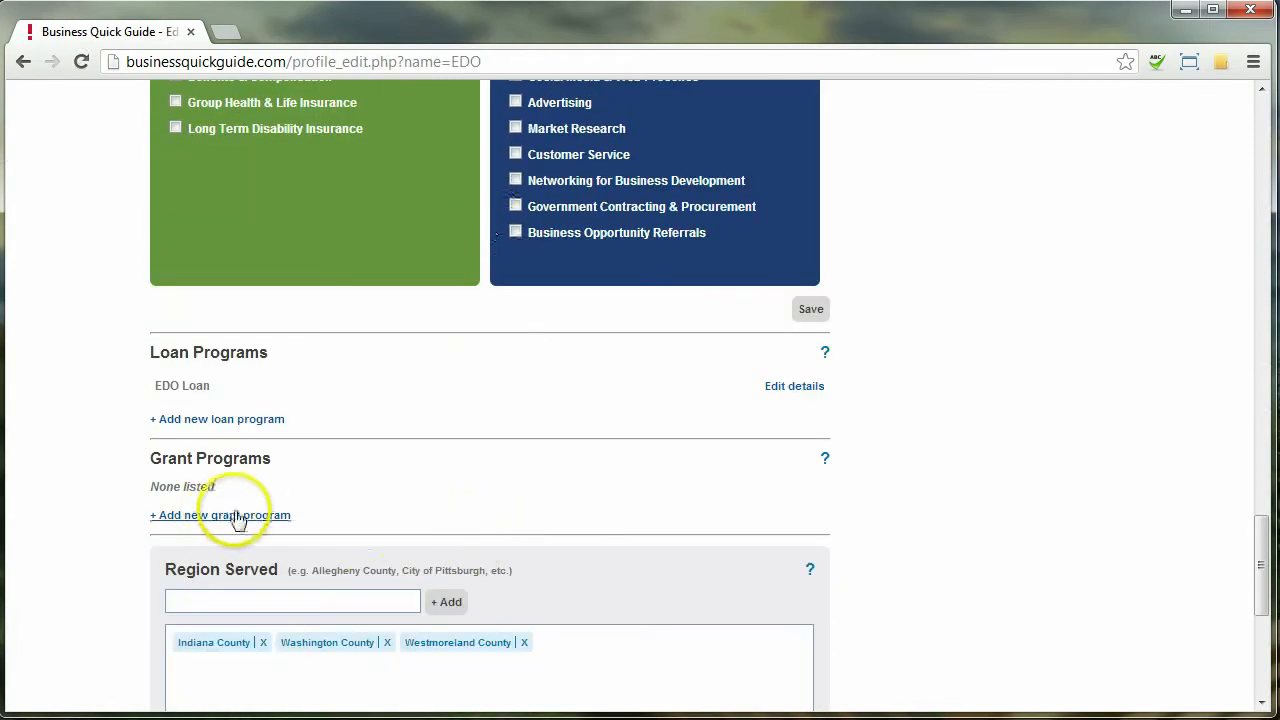
{"action": "left_click", "coordinate": [245, 517]}
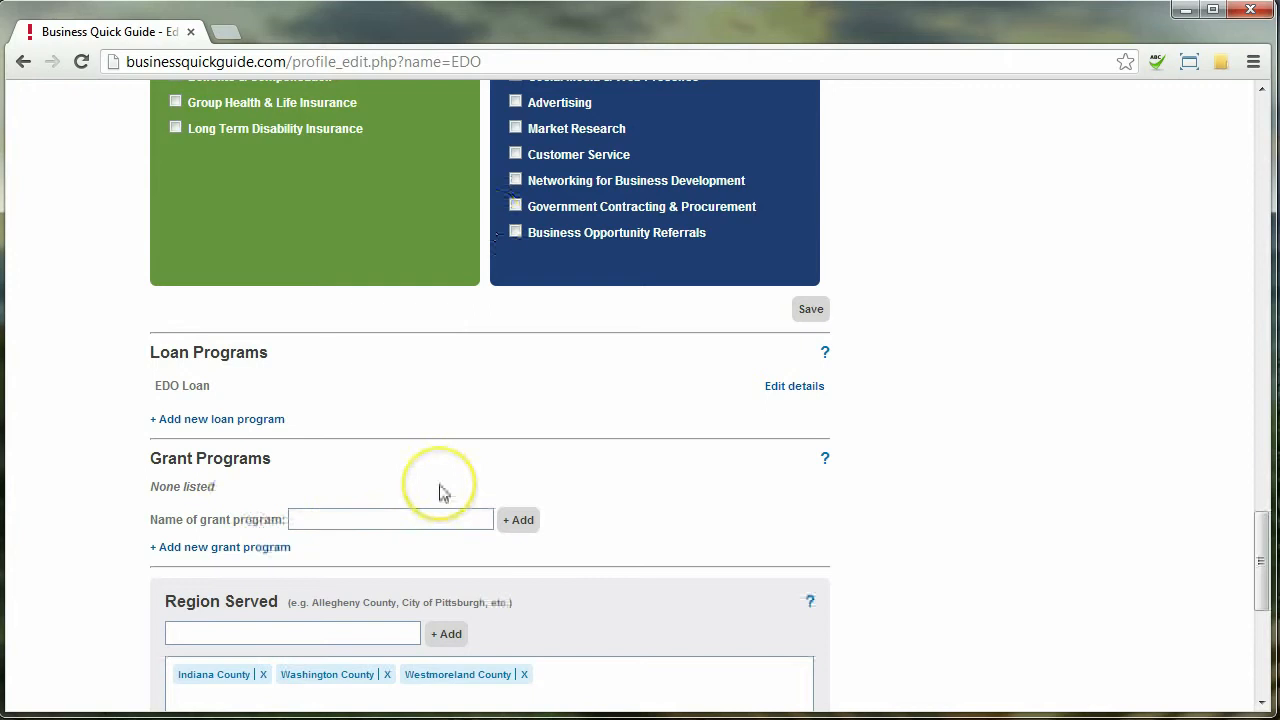
{"action": "left_click", "coordinate": [425, 518]}
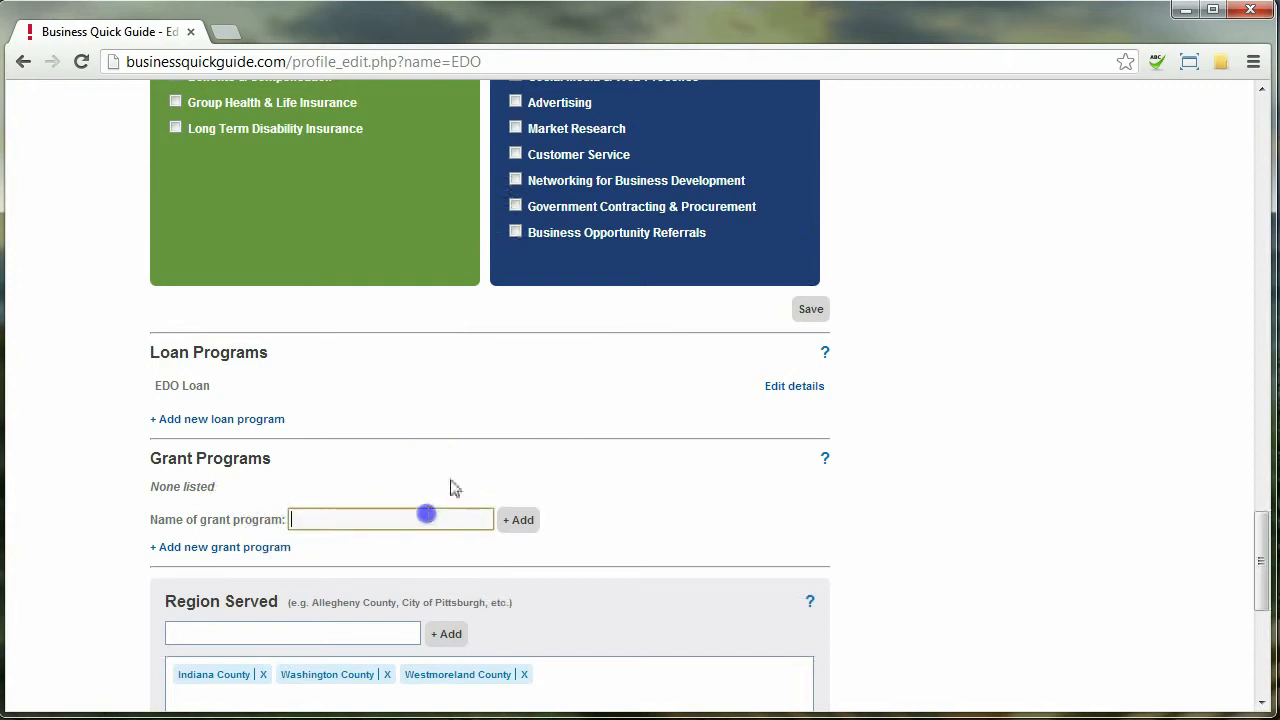
{"action": "type", "text": "EDO Grant"}
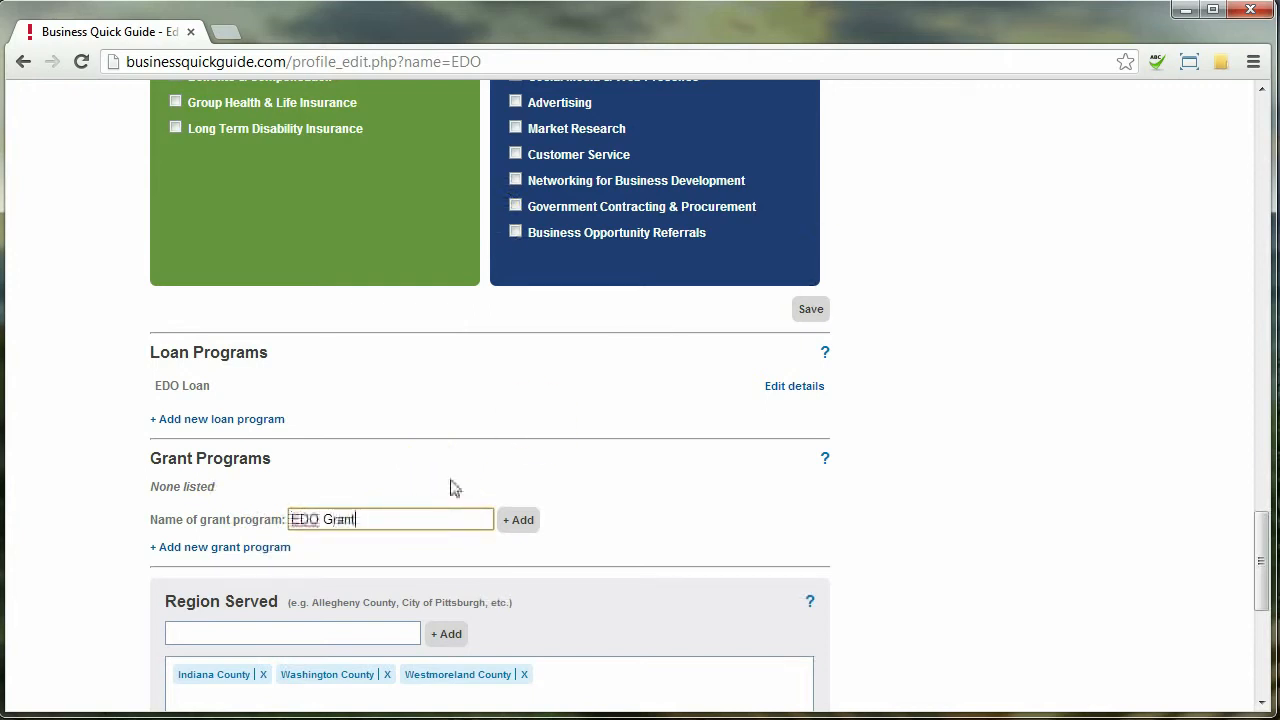
{"action": "left_click", "coordinate": [518, 520]}
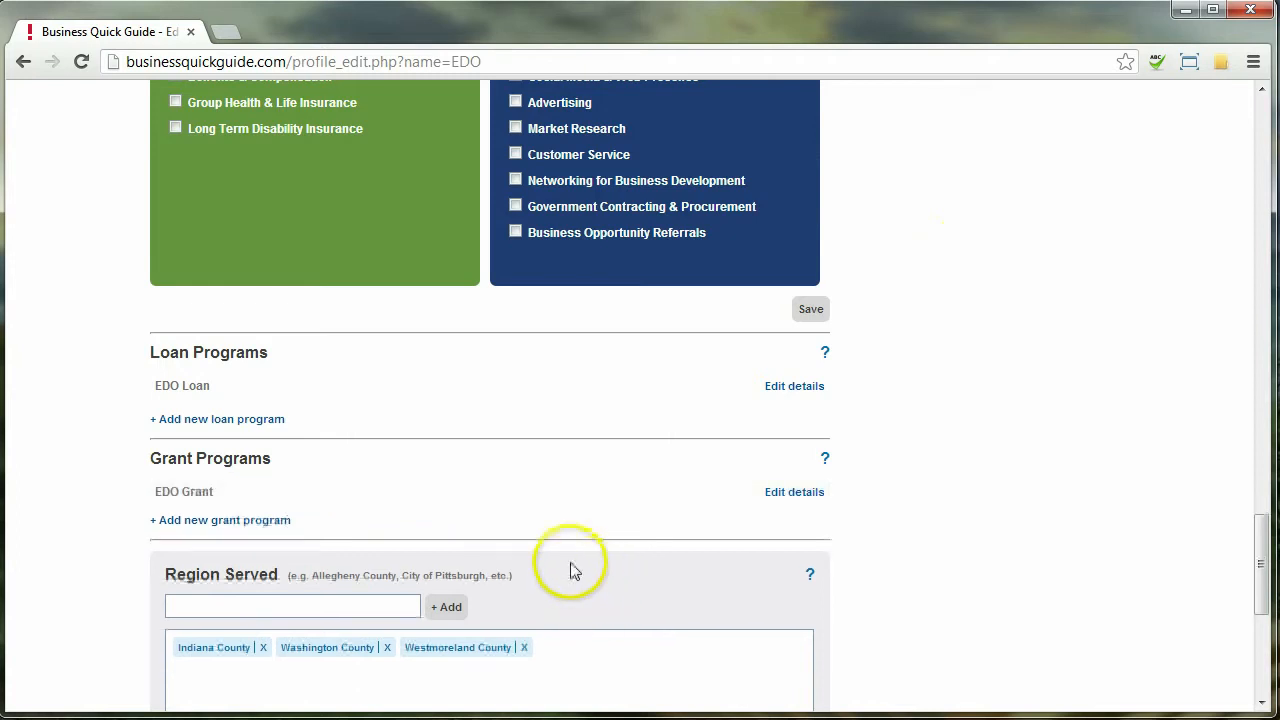
{"action": "left_click", "coordinate": [797, 493]}
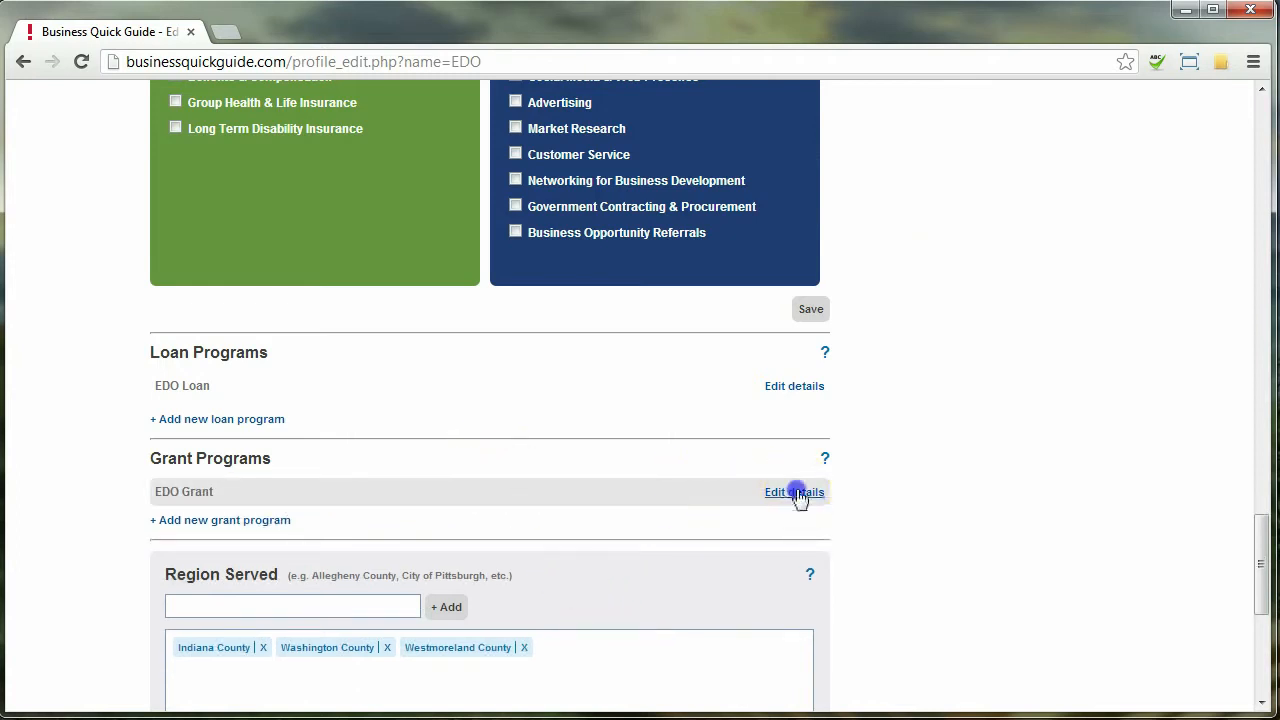
{"action": "left_click", "coordinate": [588, 322]}
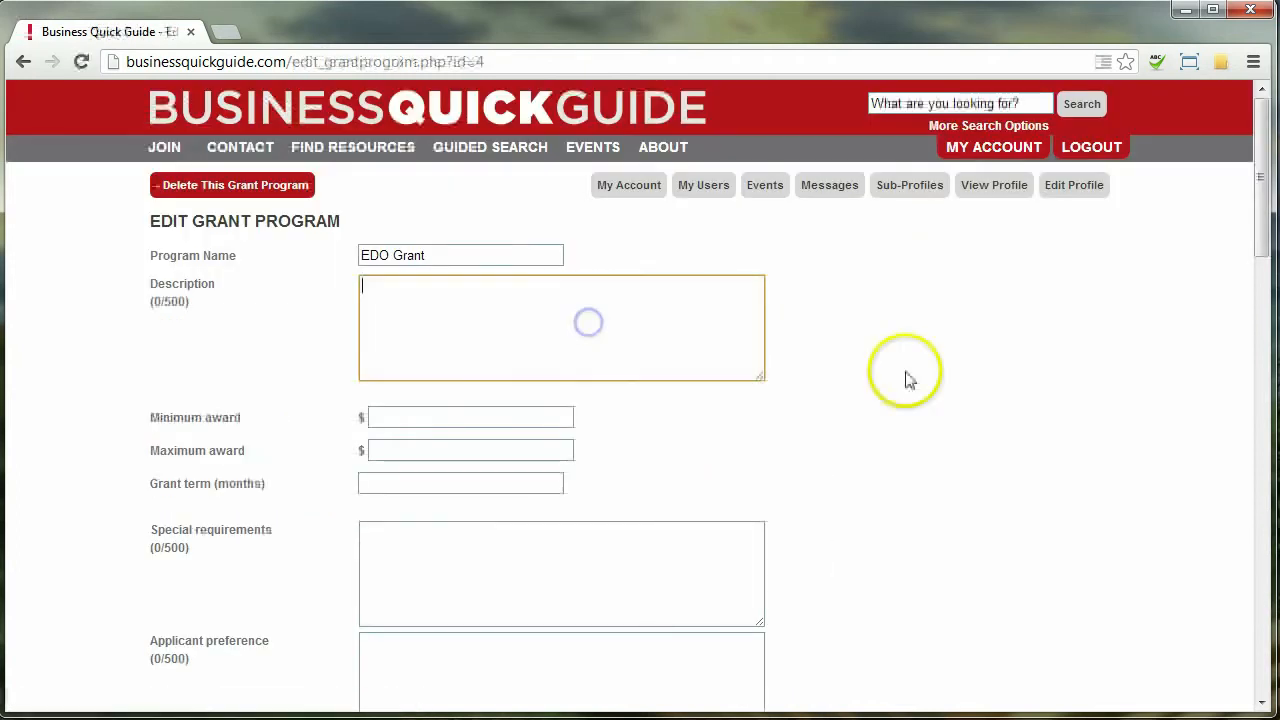
Save EDO Grant with just its name filled in, then go to the organization's public profile
{"action": "scroll", "coordinate": [905, 380], "scroll_direction": "down", "scroll_amount": 7}
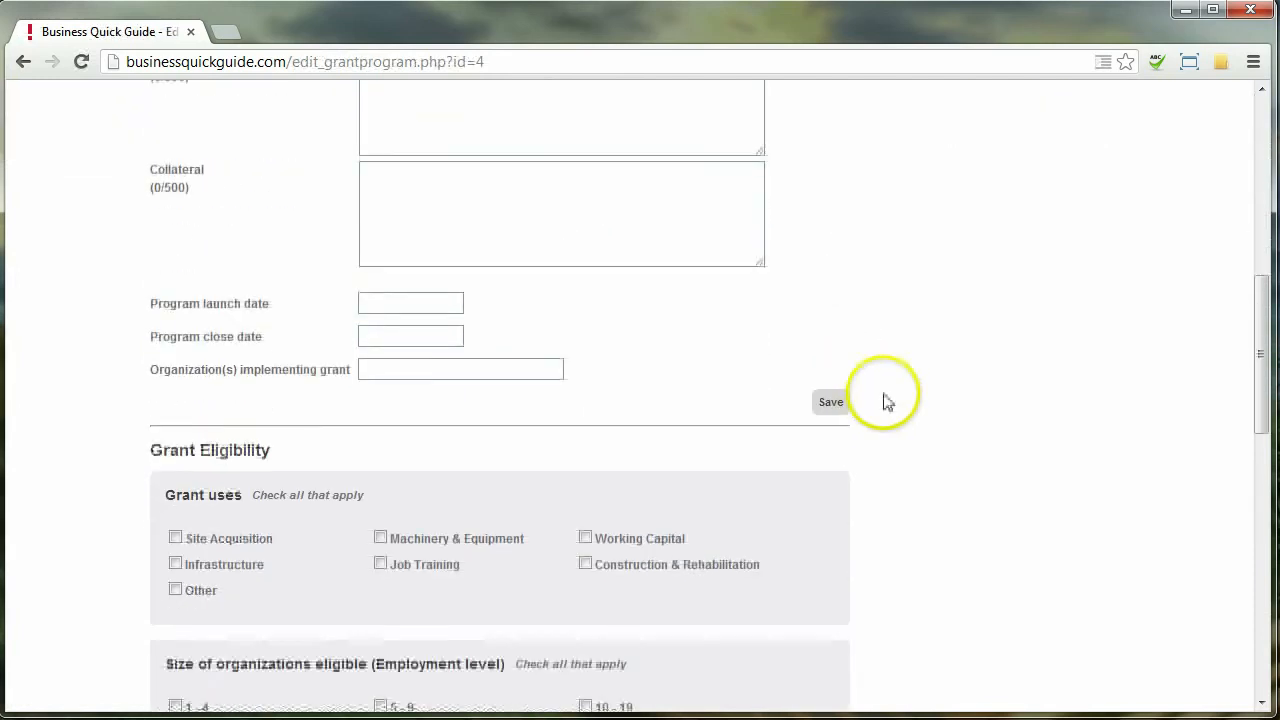
{"action": "scroll", "coordinate": [885, 400], "scroll_direction": "down", "scroll_amount": 5}
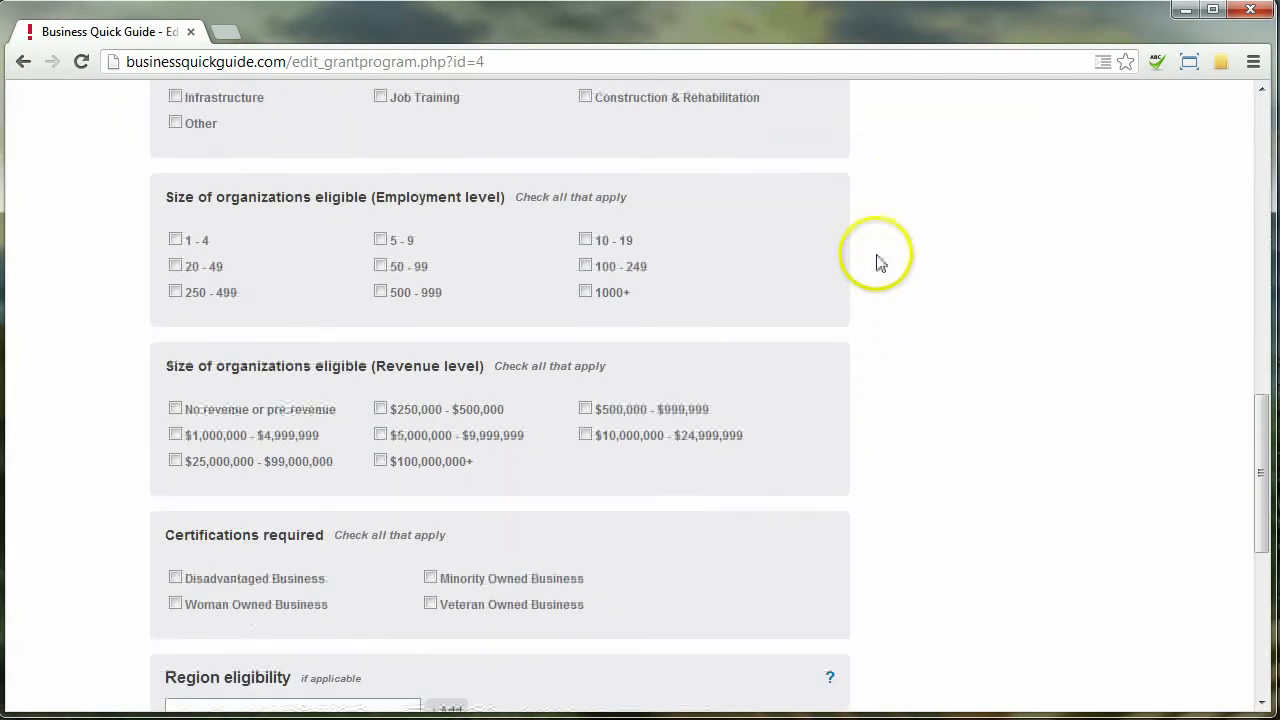
{"action": "scroll", "coordinate": [878, 280], "scroll_direction": "down", "scroll_amount": 6}
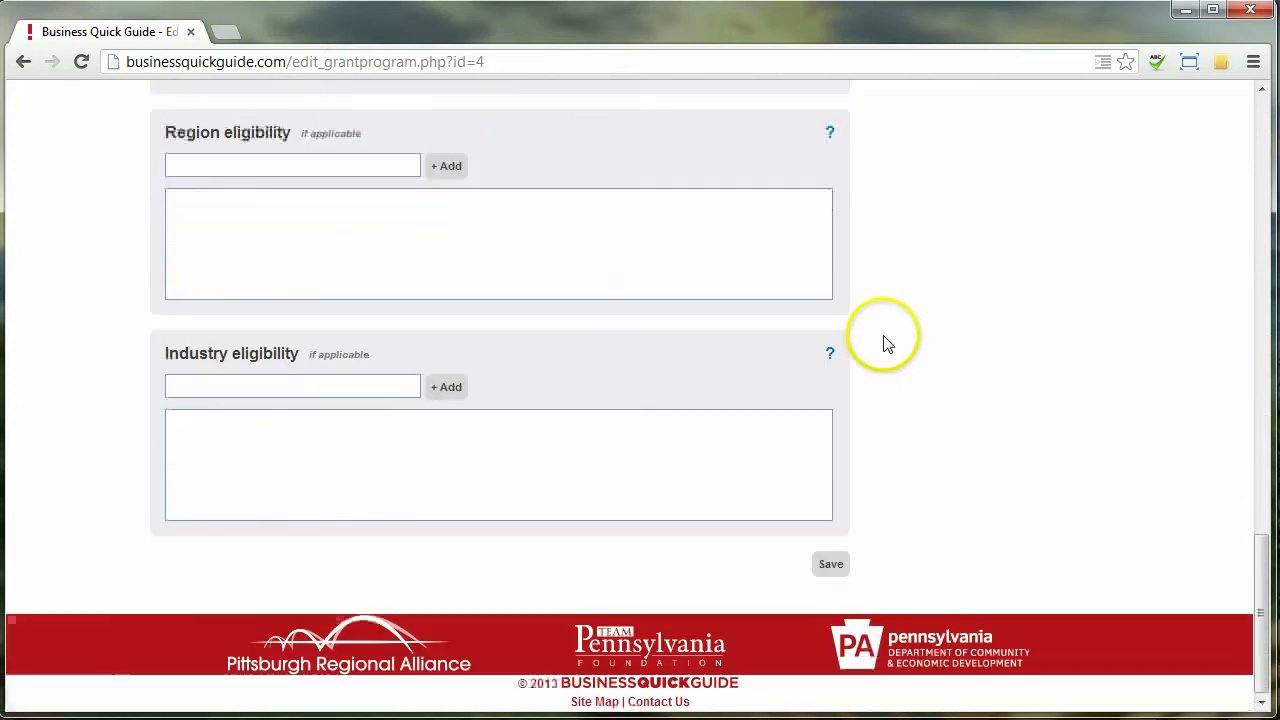
{"action": "scroll", "coordinate": [905, 290], "scroll_direction": "up", "scroll_amount": 10}
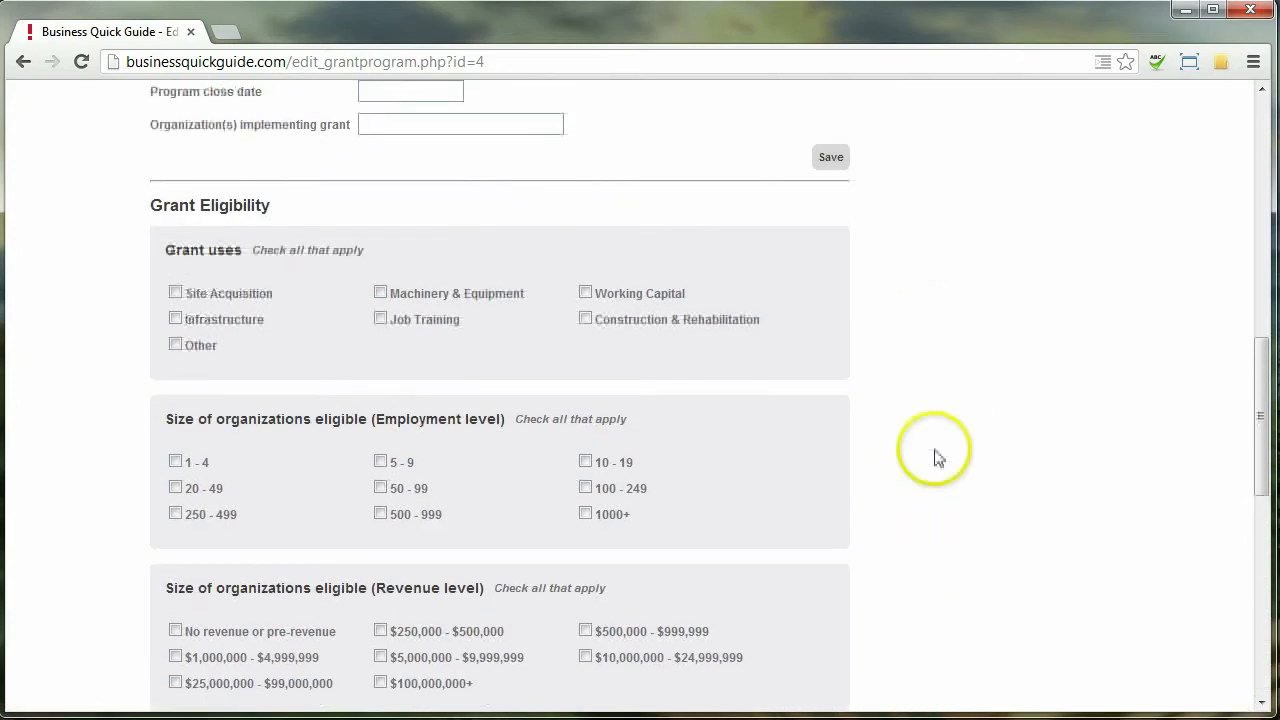
{"action": "scroll", "coordinate": [938, 457], "scroll_direction": "up", "scroll_amount": 5}
{"action": "left_click", "coordinate": [833, 623]}
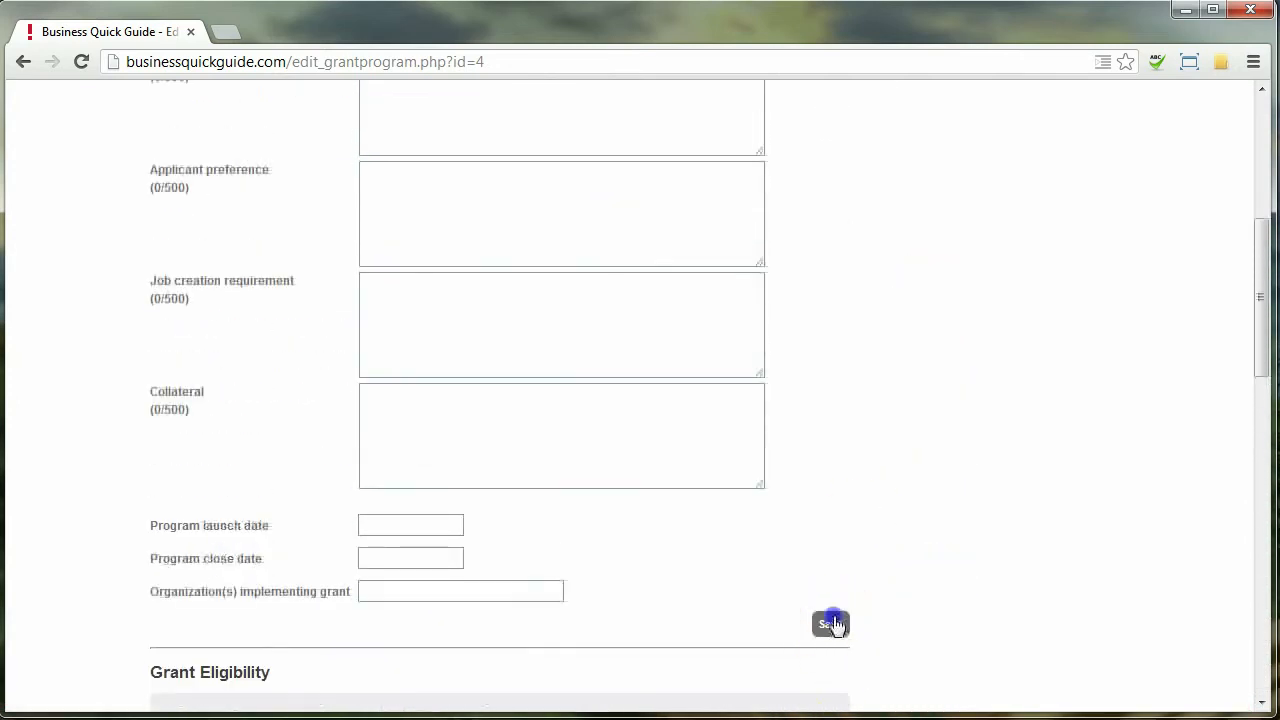
{"action": "left_click", "coordinate": [993, 193]}
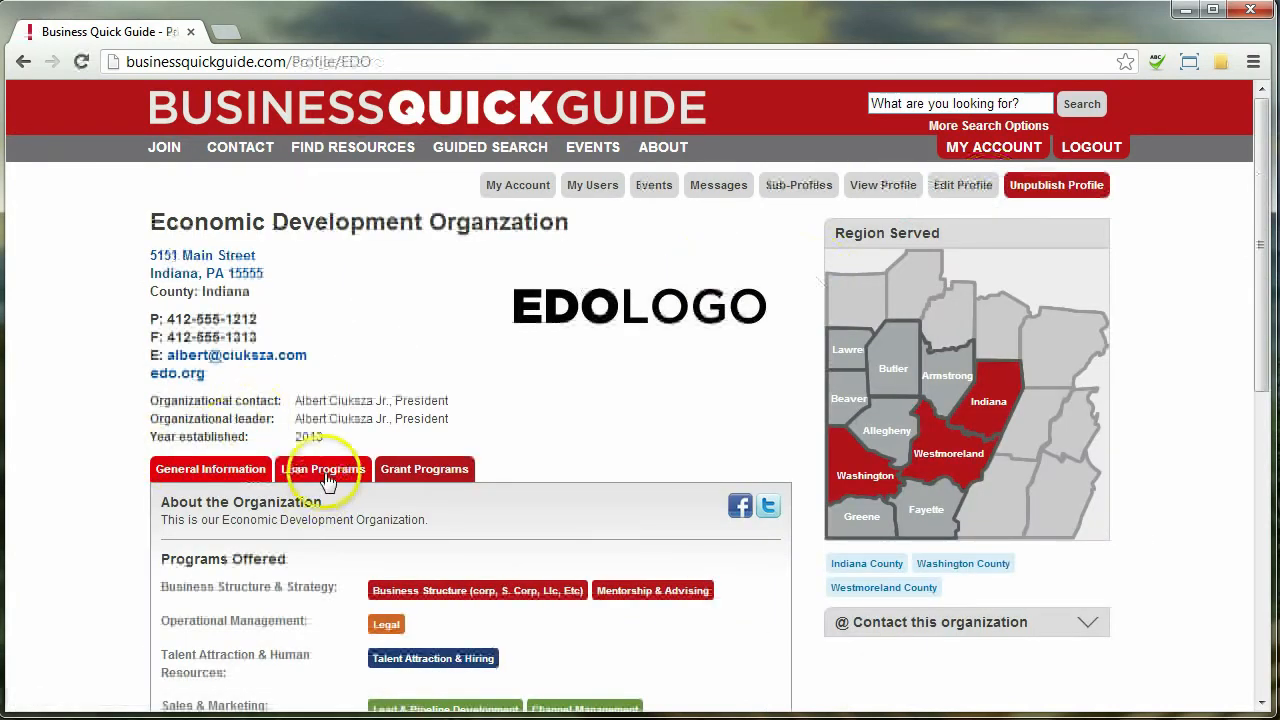
{"action": "left_click", "coordinate": [327, 478]}
{"action": "left_click", "coordinate": [410, 472]}
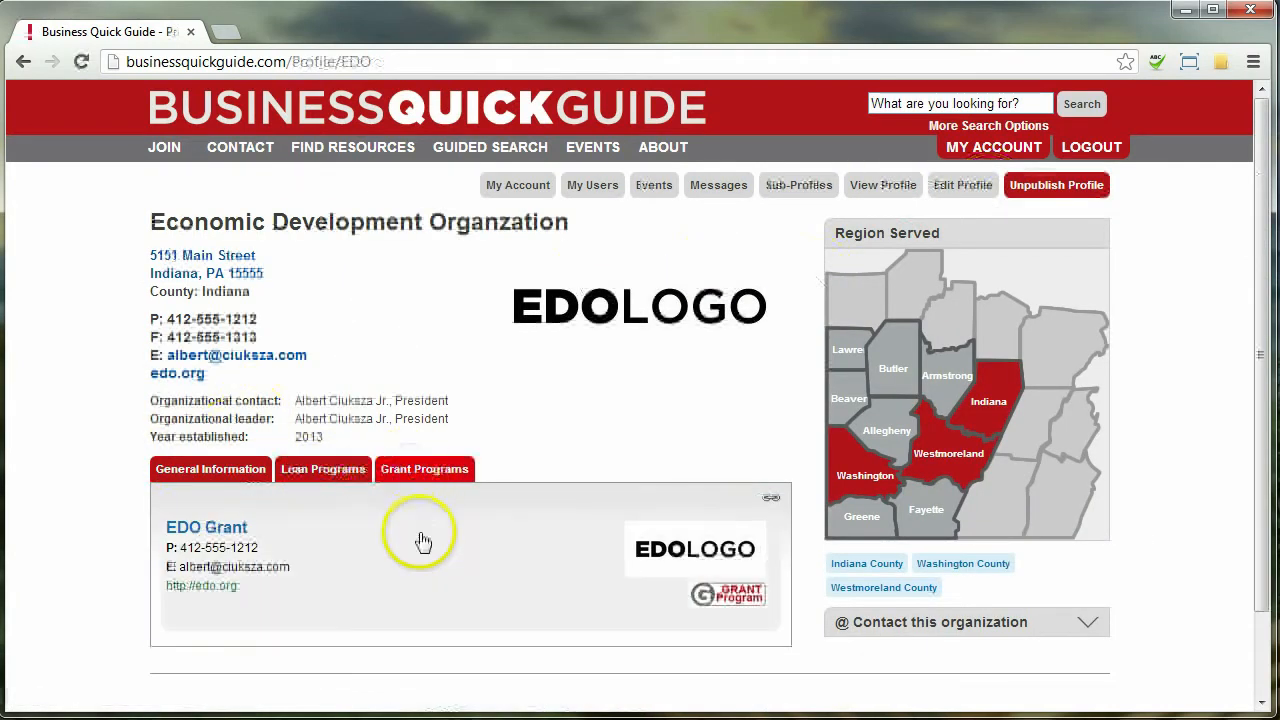
{"action": "left_click", "coordinate": [443, 570]}
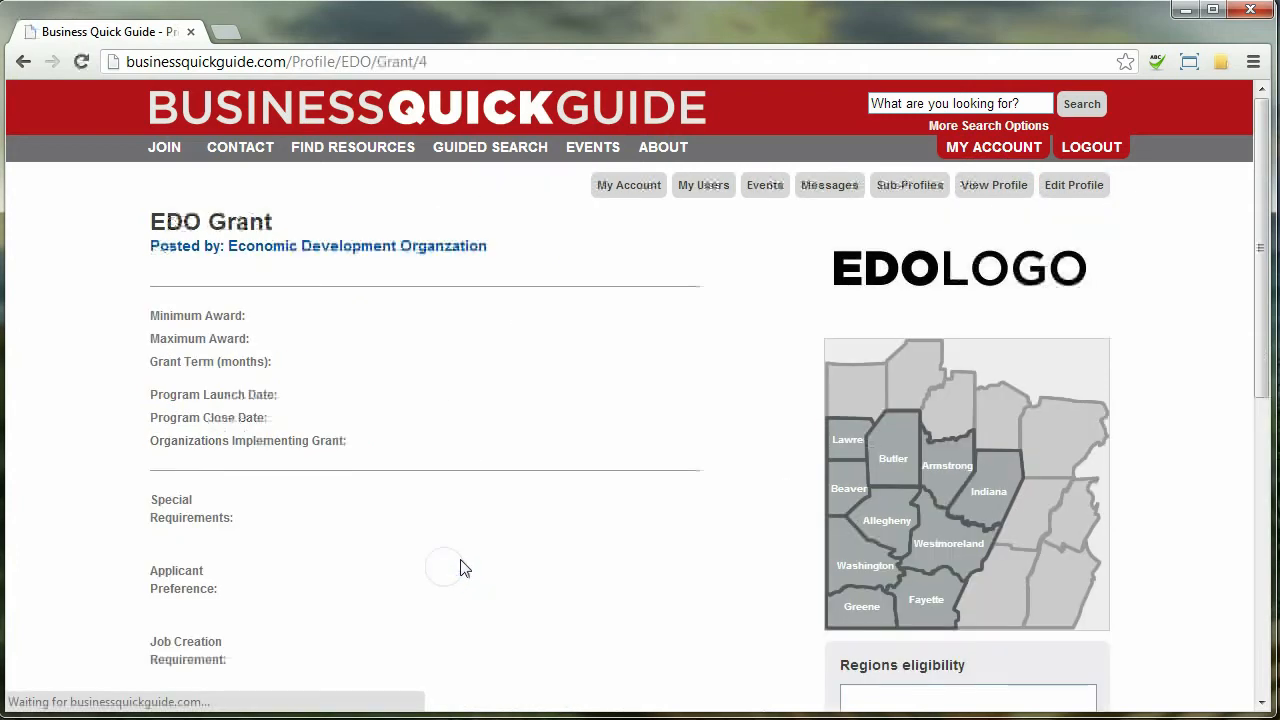
{"action": "scroll", "coordinate": [460, 568], "scroll_direction": "down", "scroll_amount": 5}
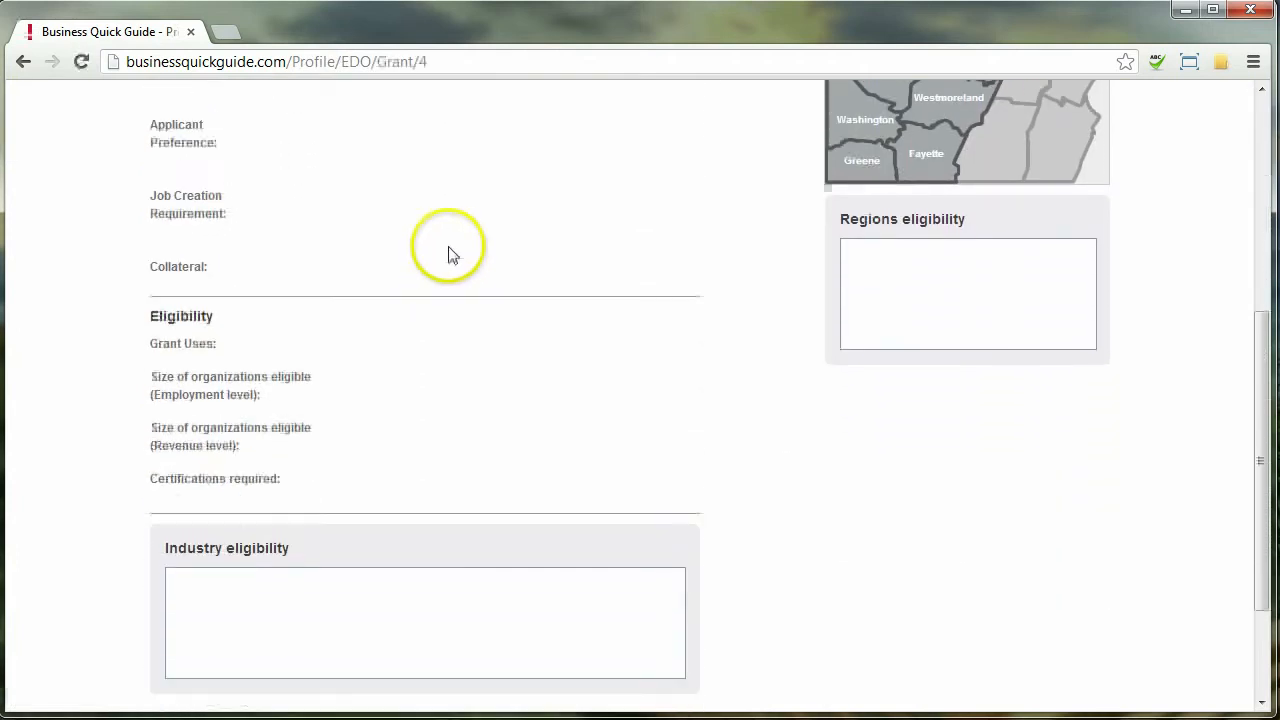
{"action": "scroll", "coordinate": [457, 191], "scroll_direction": "down", "scroll_amount": 2}
{"action": "scroll", "coordinate": [437, 534], "scroll_direction": "up", "scroll_amount": 6}
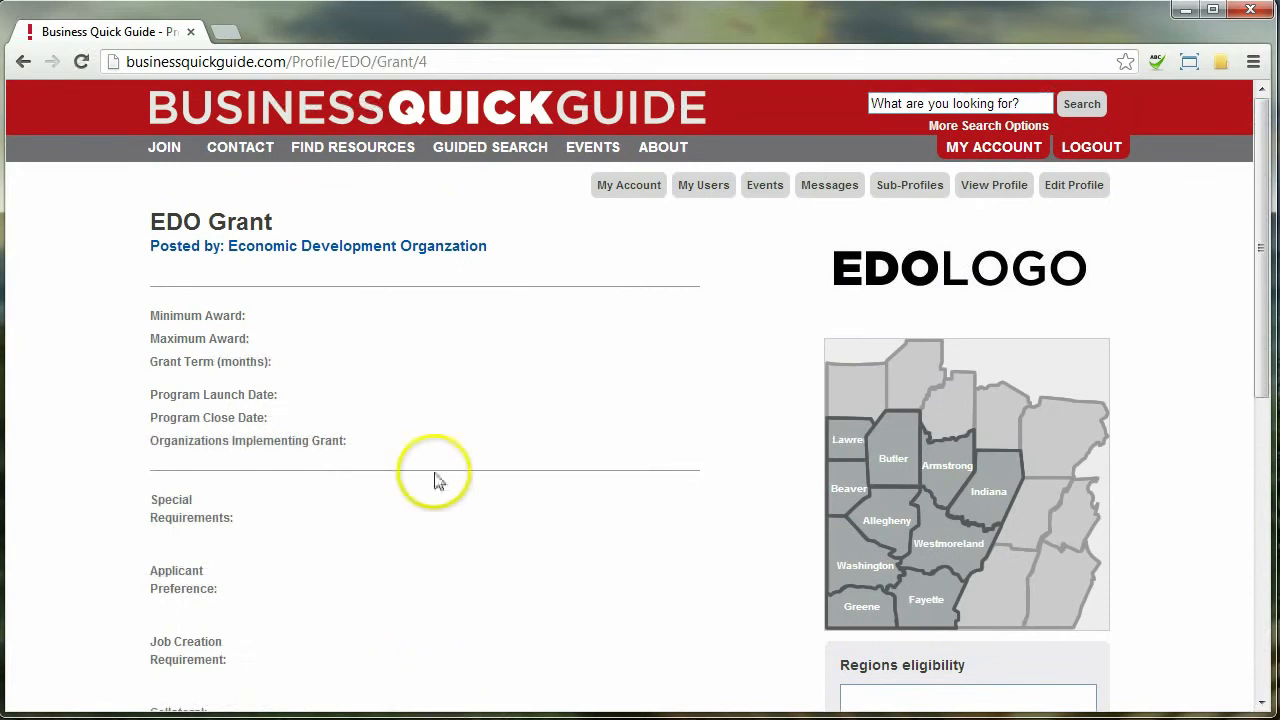
{"action": "left_click", "coordinate": [988, 189]}
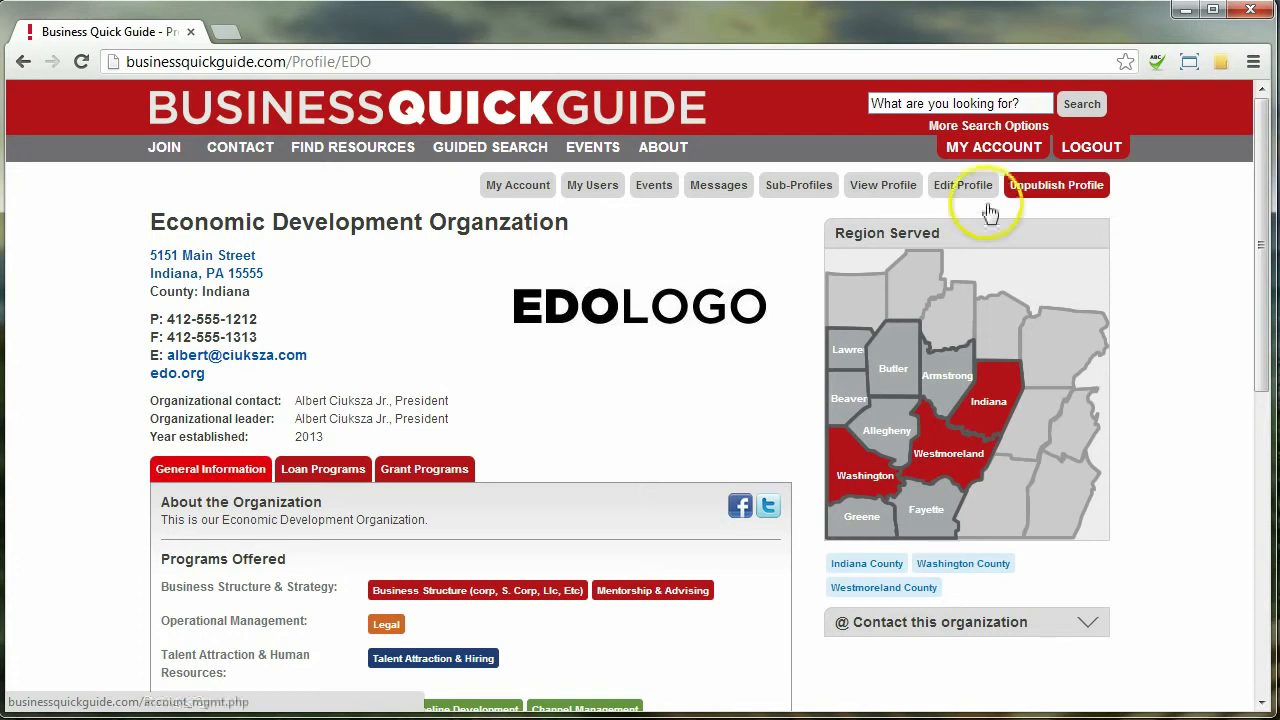
Create a new event titled 'First Thursday' with a networking description and more-information URL
{"action": "left_click", "coordinate": [654, 186]}
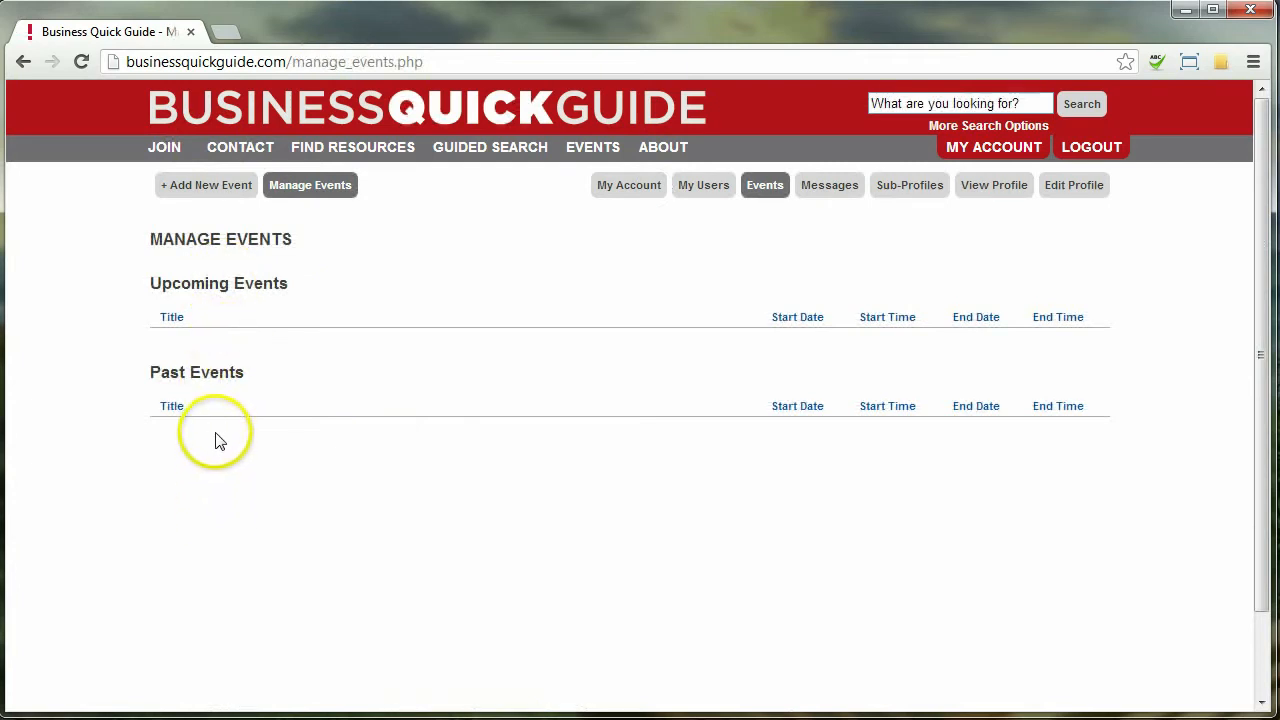
{"action": "left_click", "coordinate": [208, 191]}
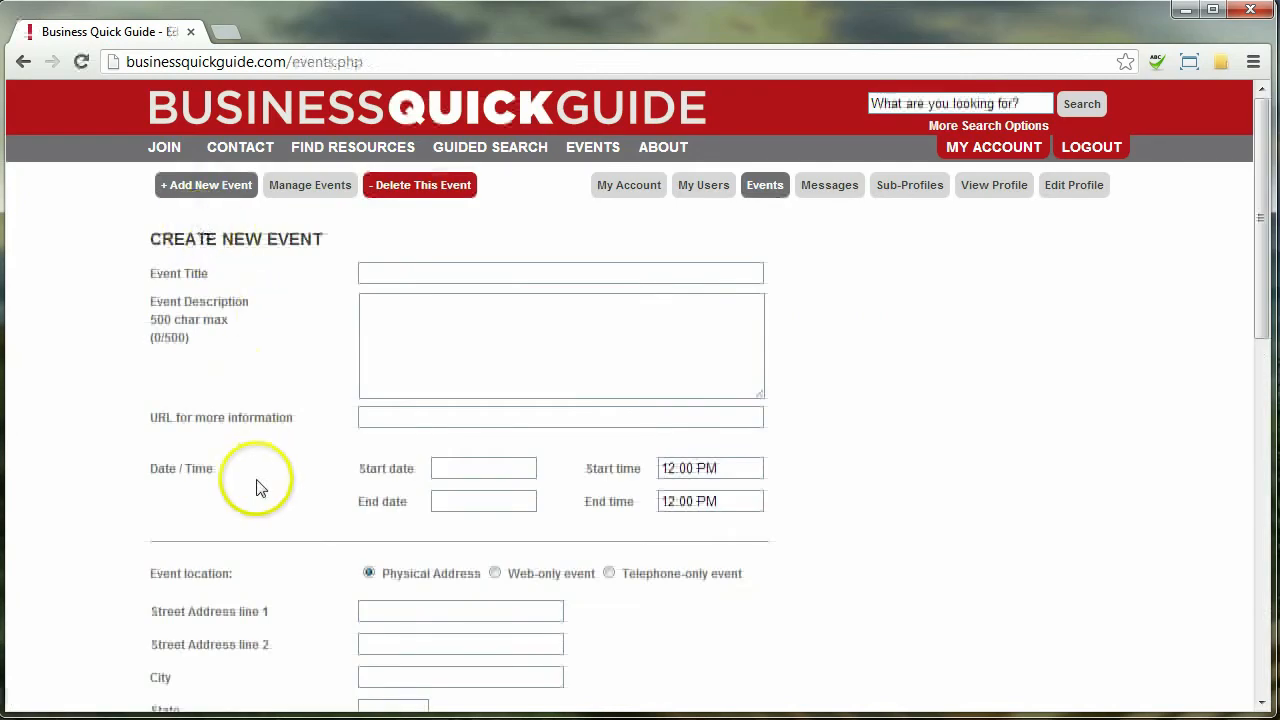
{"action": "left_click", "coordinate": [449, 269]}
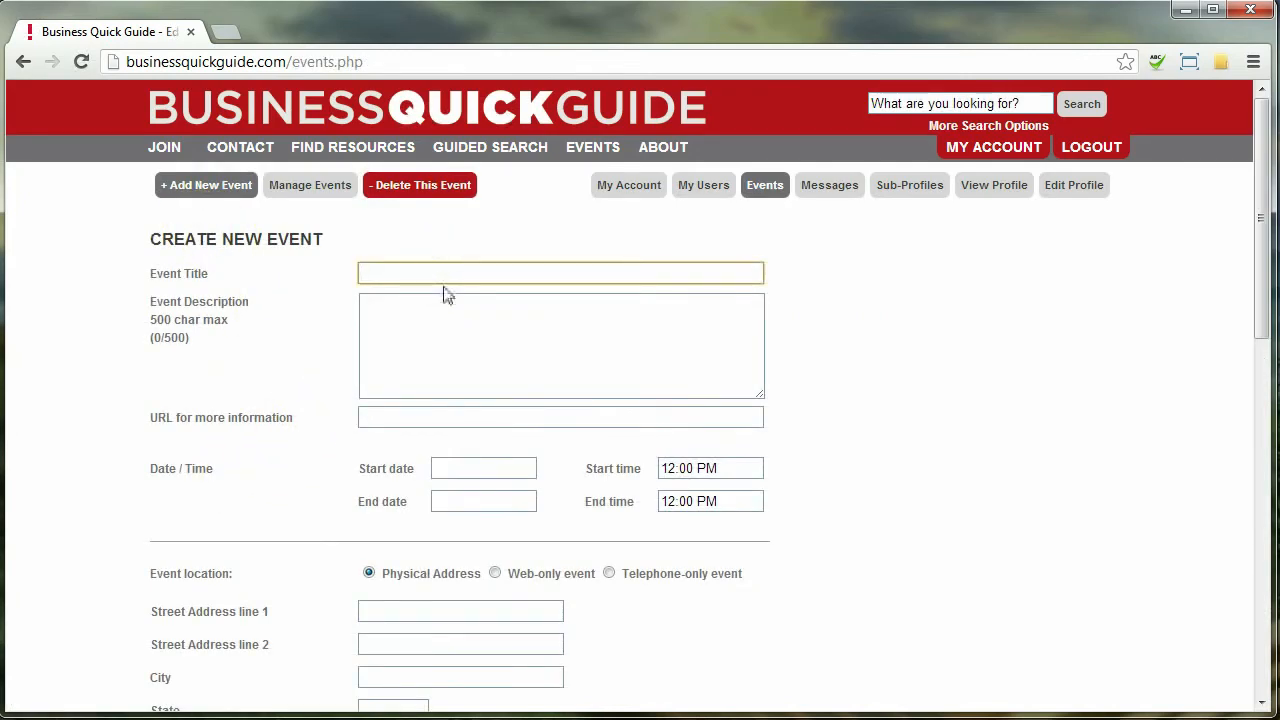
{"action": "type", "text": "First Thursday"}
{"action": "key", "text": "Tab"}
{"action": "type", "text": "Net"}
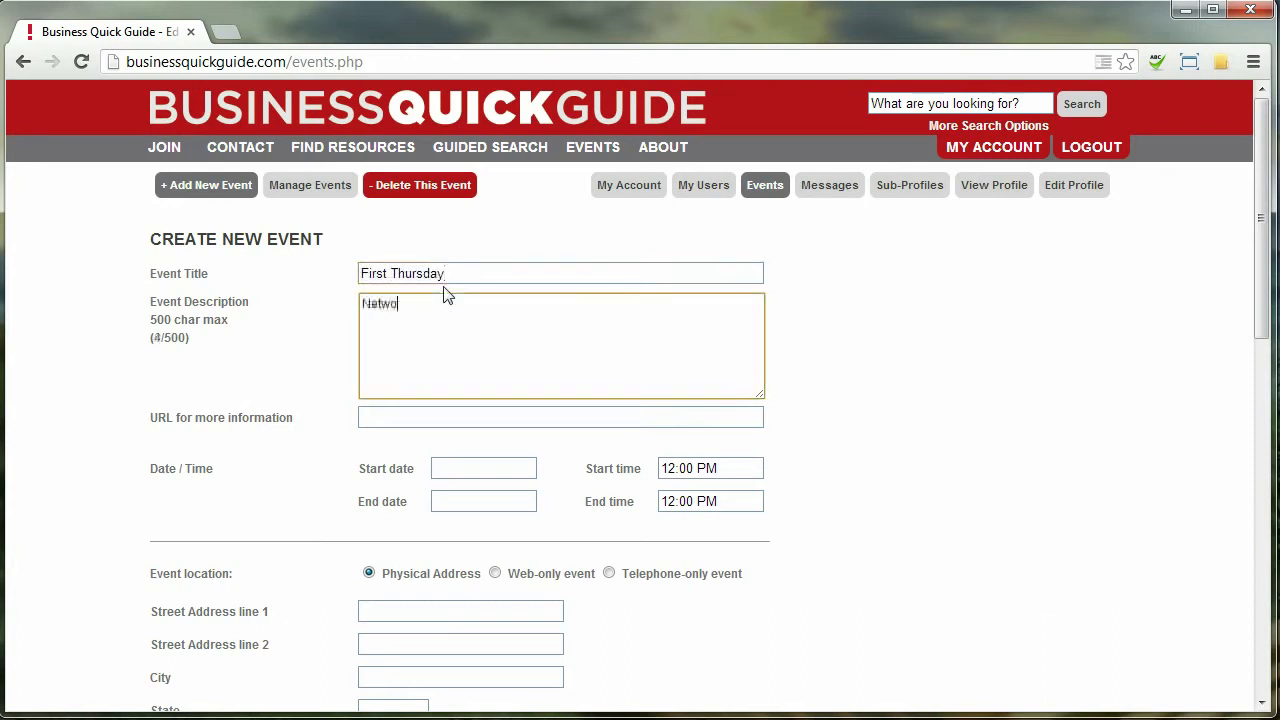
{"action": "type", "text": "working event for busines"}
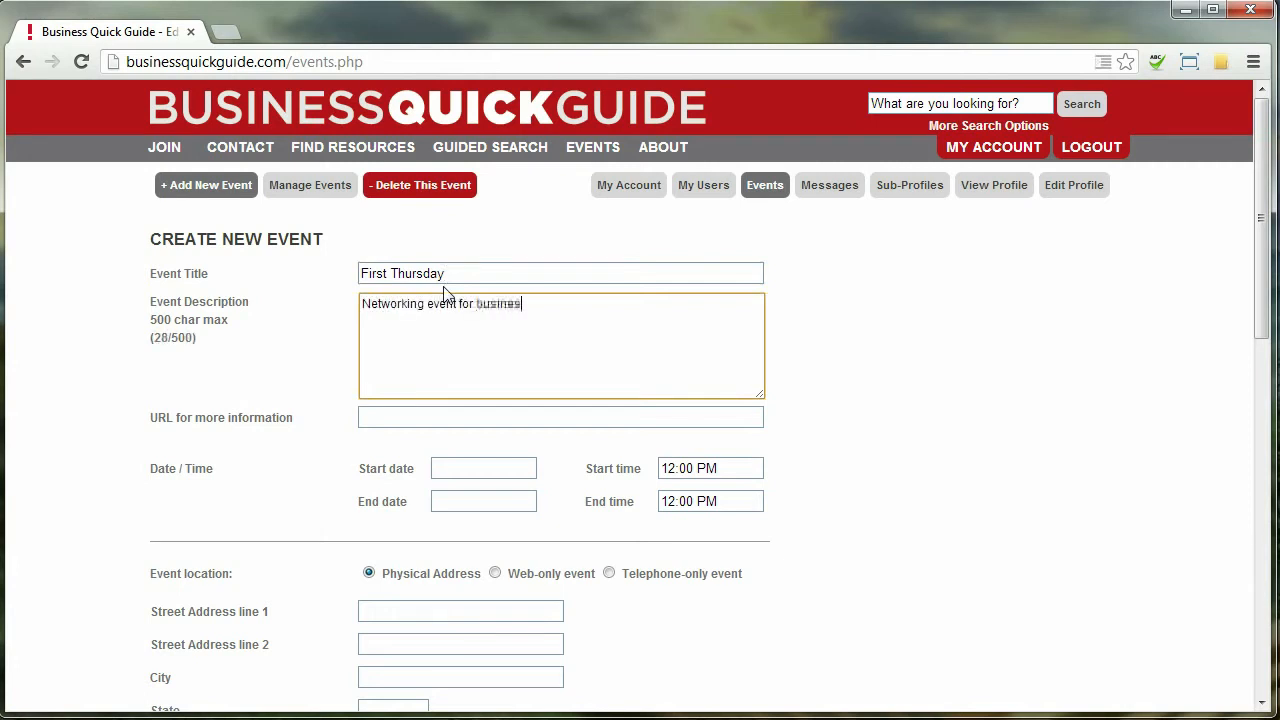
{"action": "type", "text": "s professionals e"}
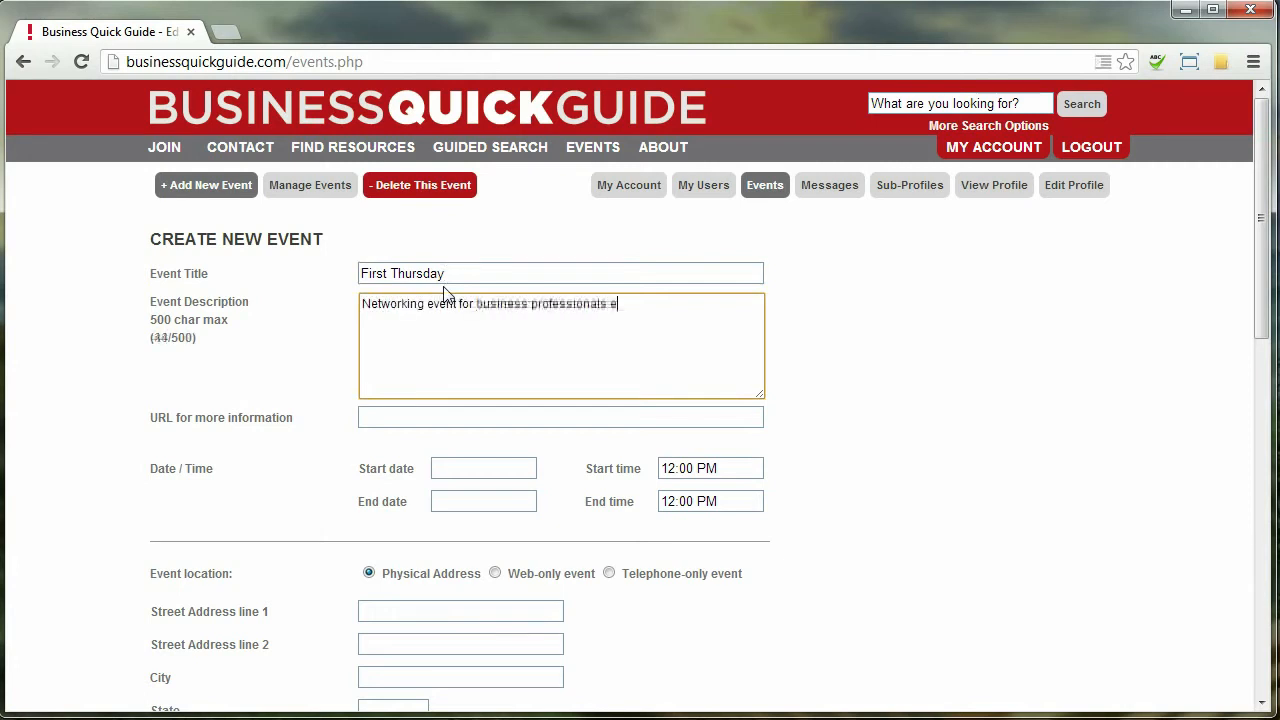
{"action": "type", "text": "ach first Thurs"}
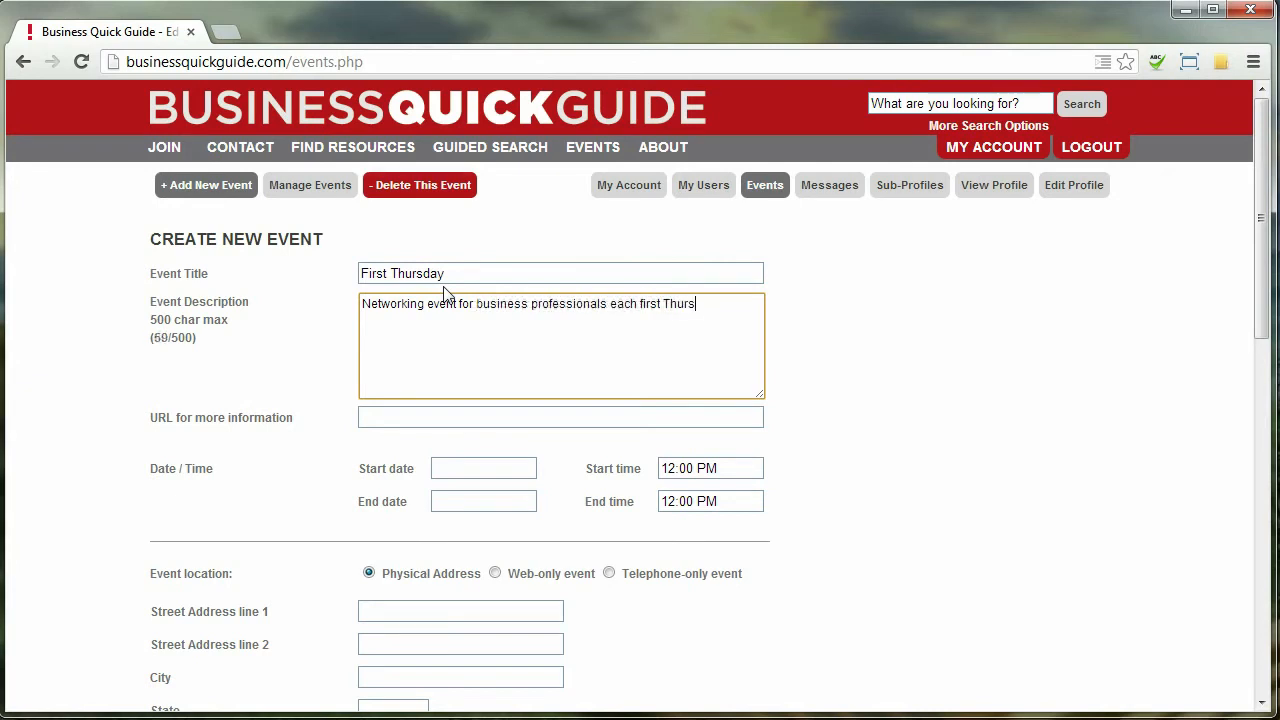
{"action": "type", "text": "day of the month."}
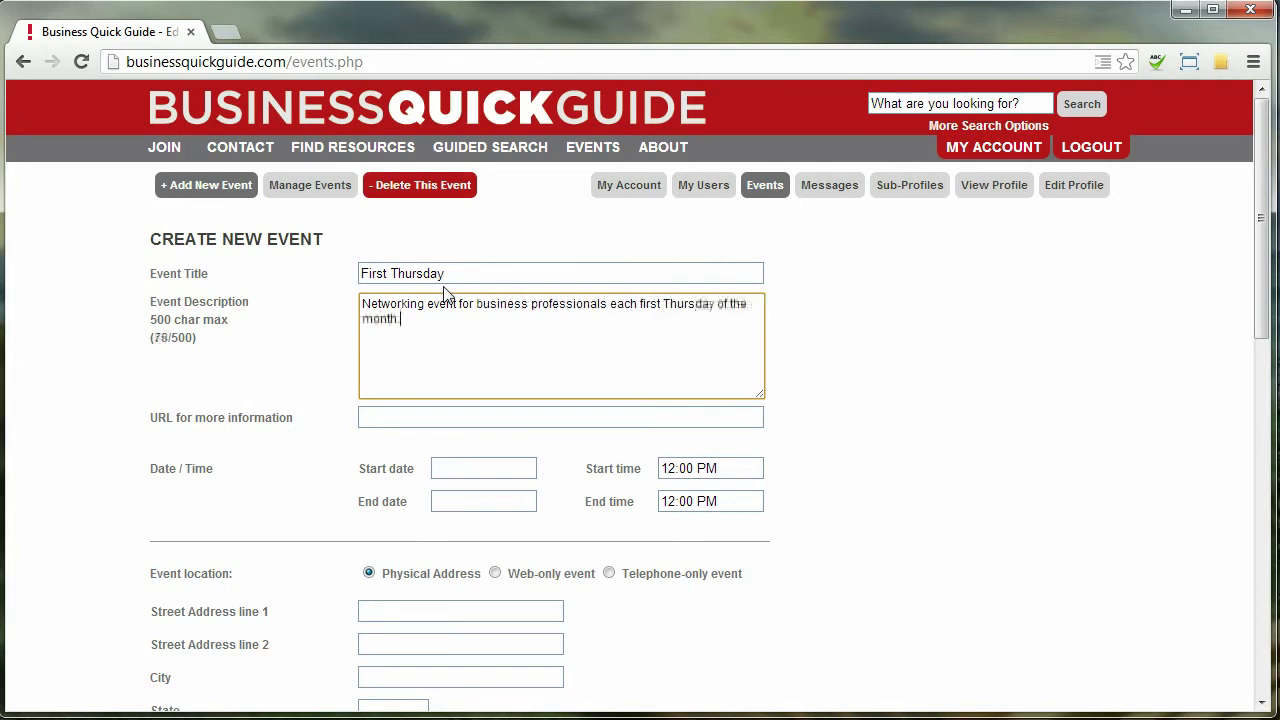
{"action": "key", "text": "Tab"}
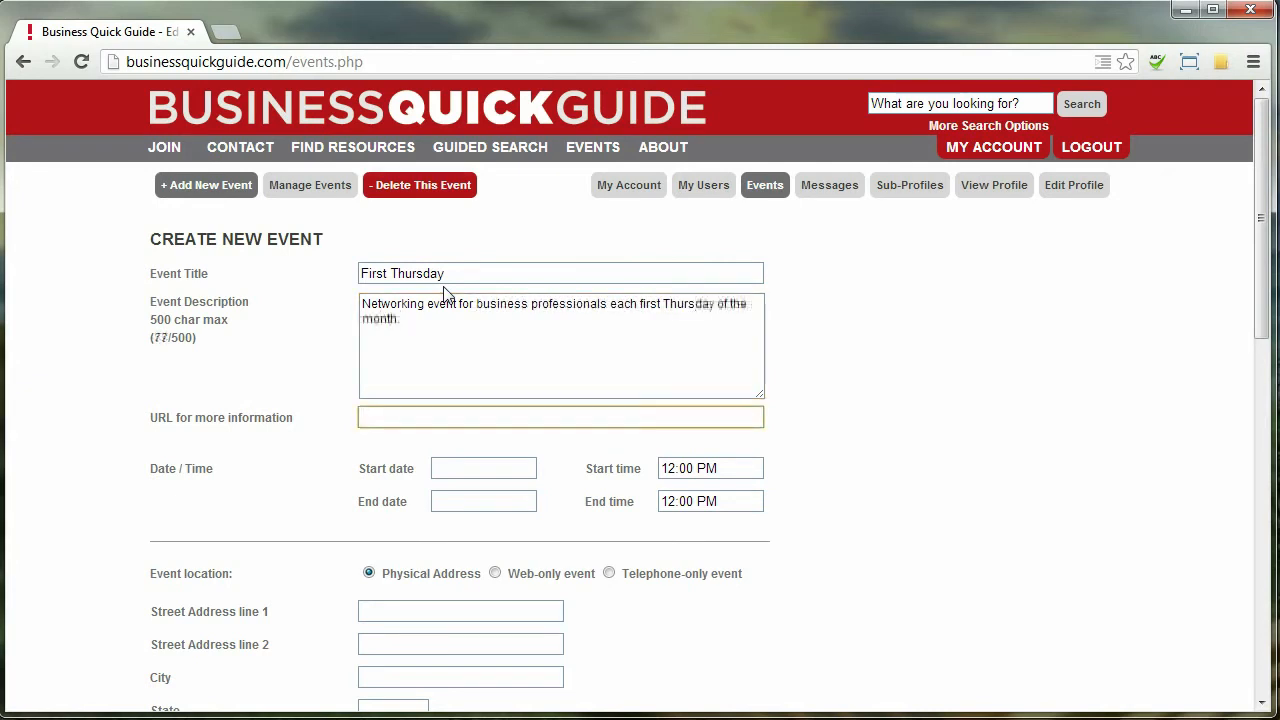
{"action": "type", "text": "edo"}
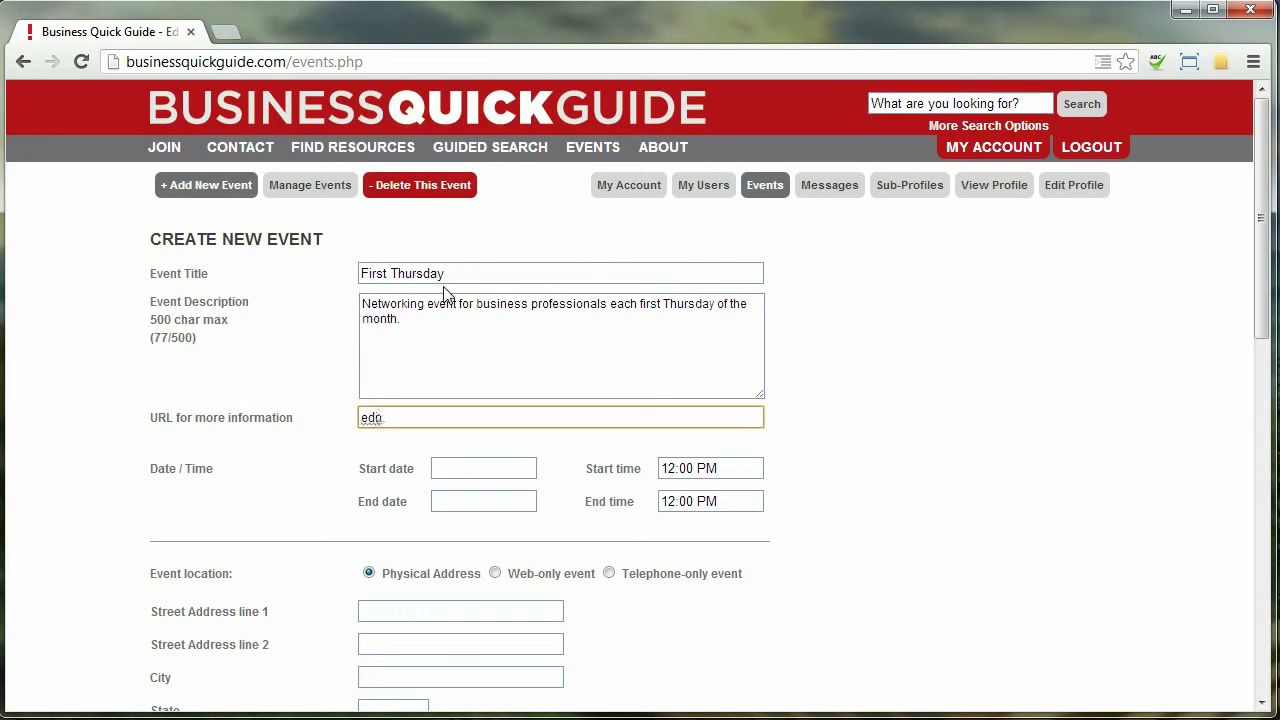
{"action": "type", "text": "u o"}
{"action": "type", "text": "rg/fir"}
{"action": "type", "text": "stthursday html"}
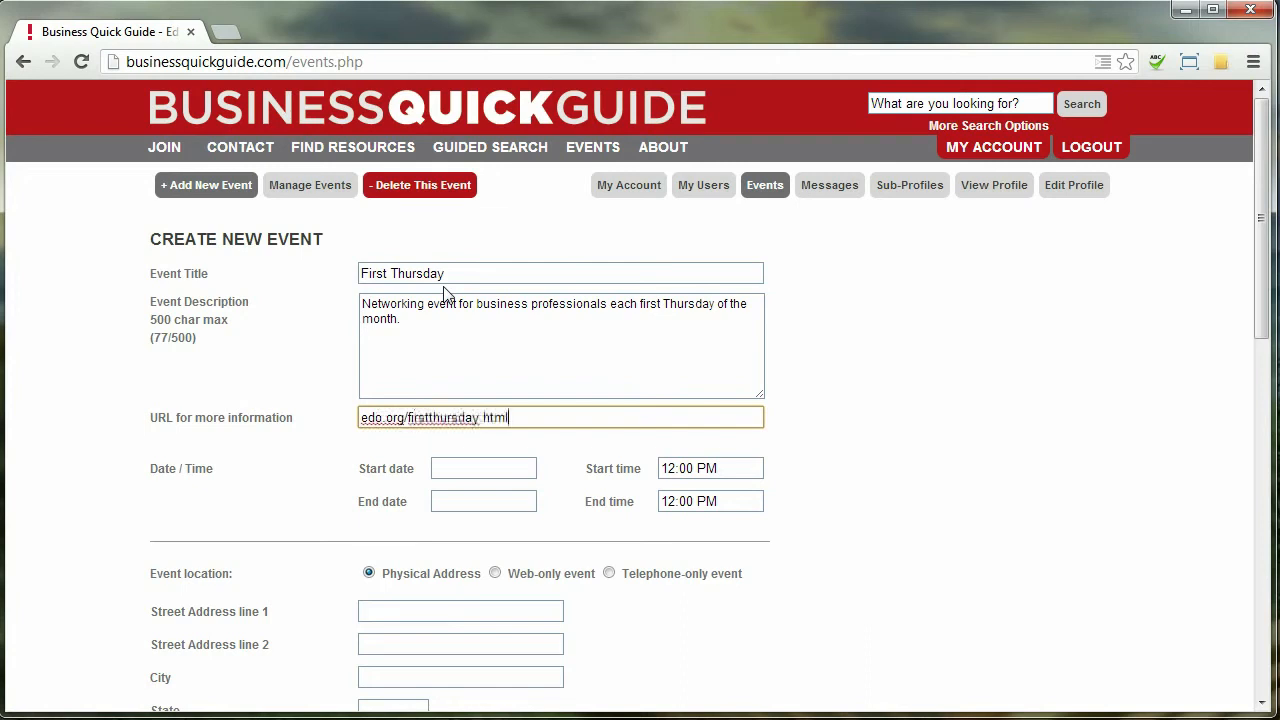
Set the event's start to 04/02/2013 at 05:00 PM
{"action": "key", "text": "Tab"}
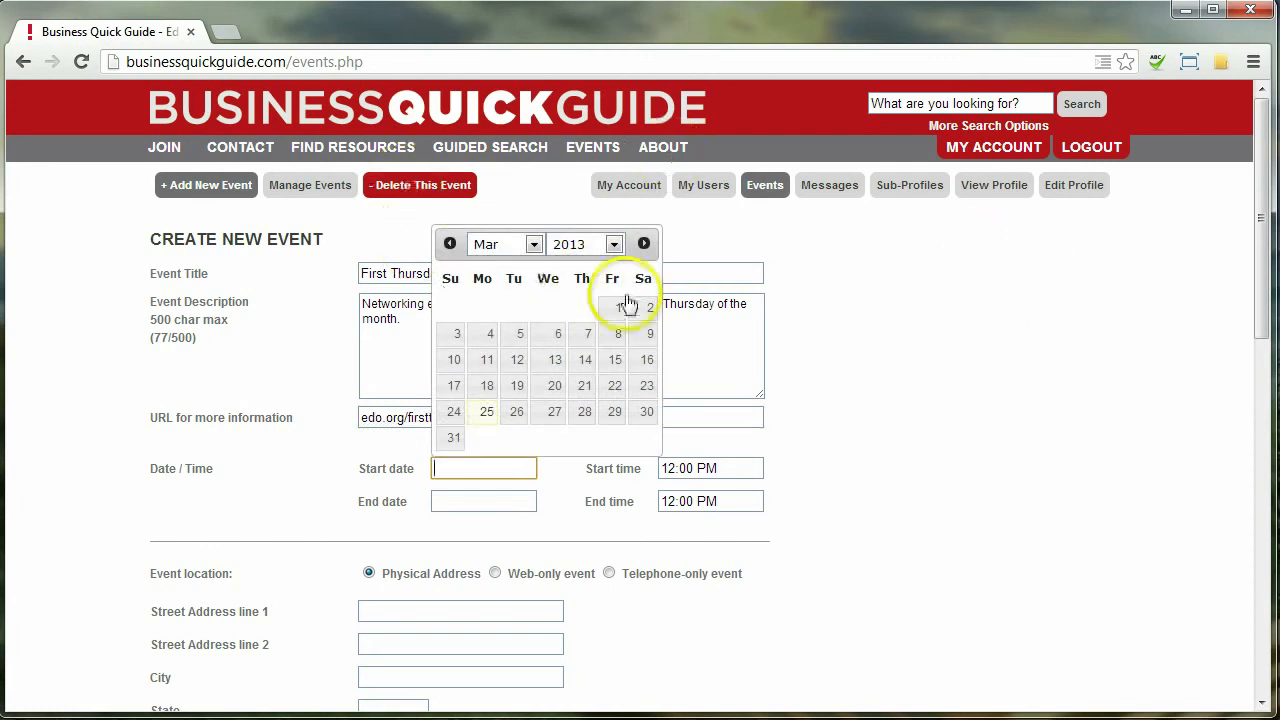
{"action": "left_click", "coordinate": [643, 244]}
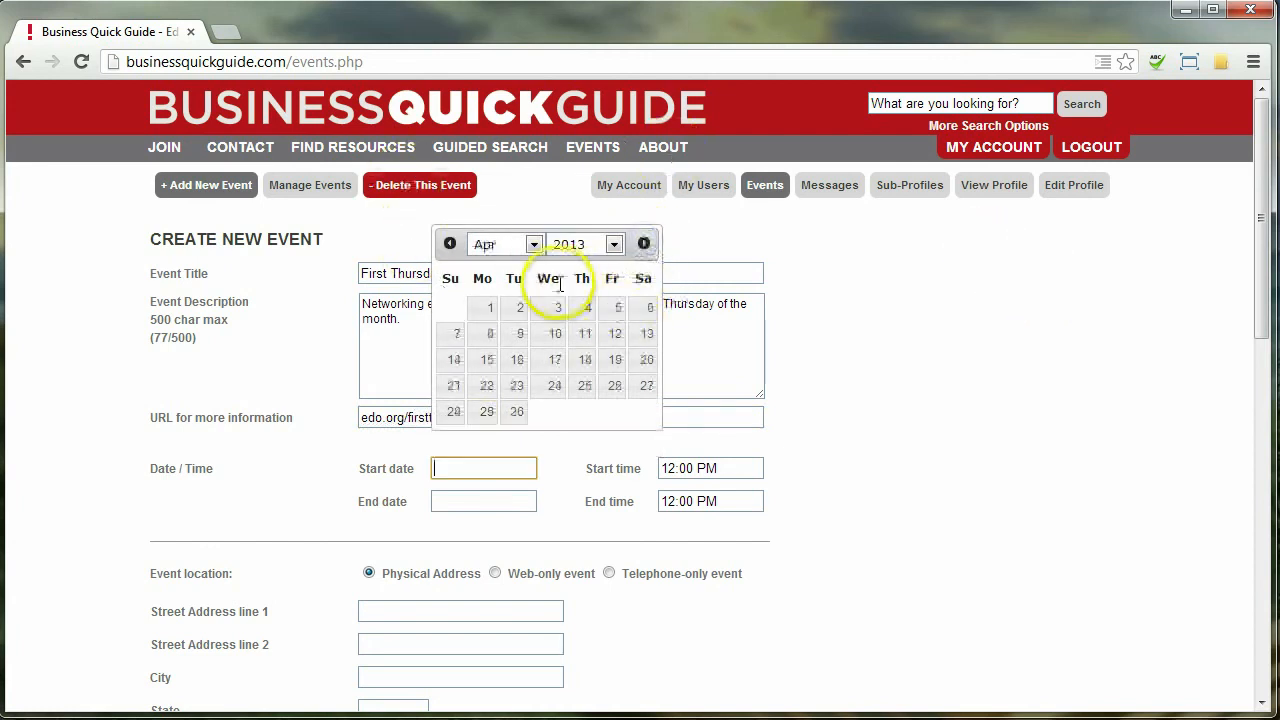
{"action": "left_click", "coordinate": [513, 312]}
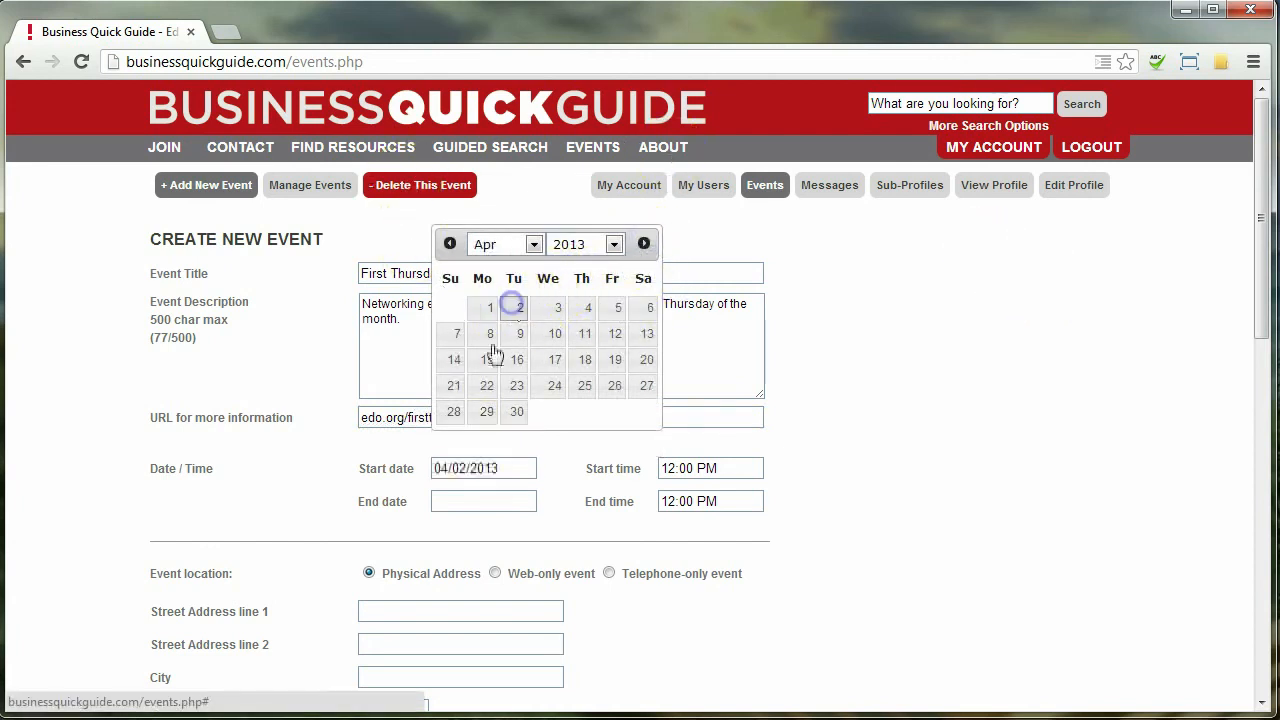
{"action": "left_click", "coordinate": [697, 468]}
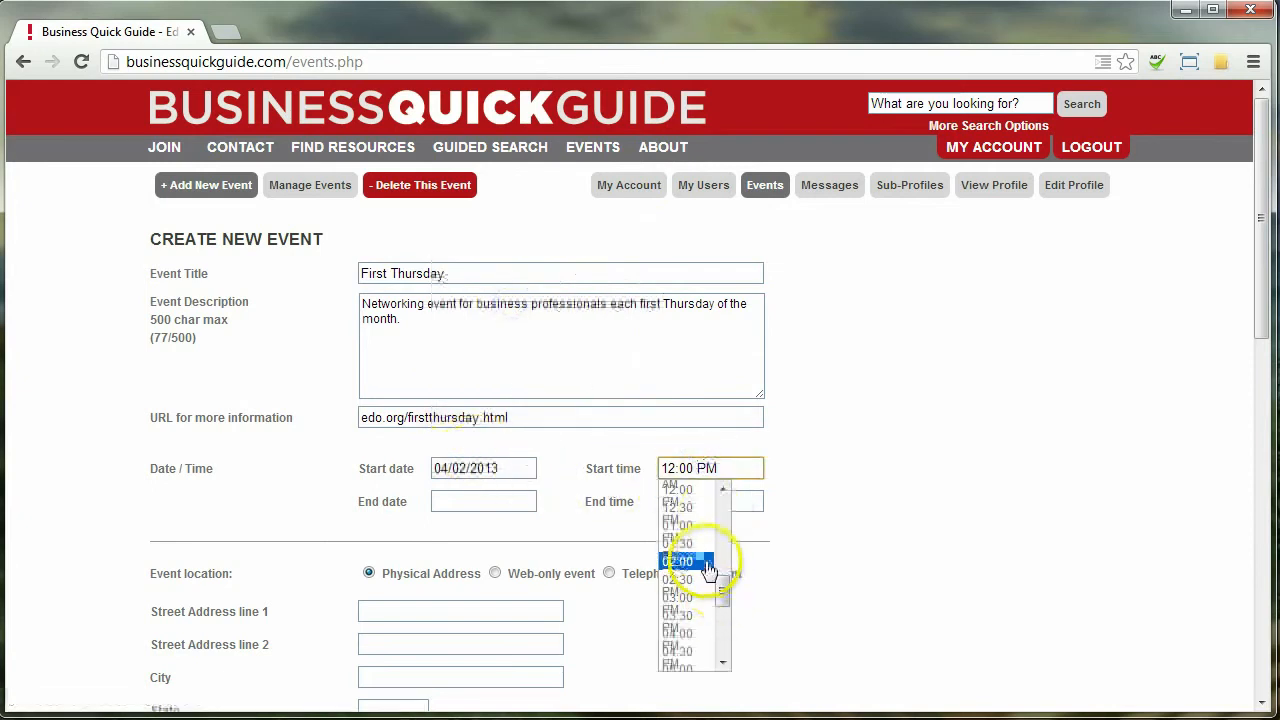
{"action": "left_click", "coordinate": [706, 652]}
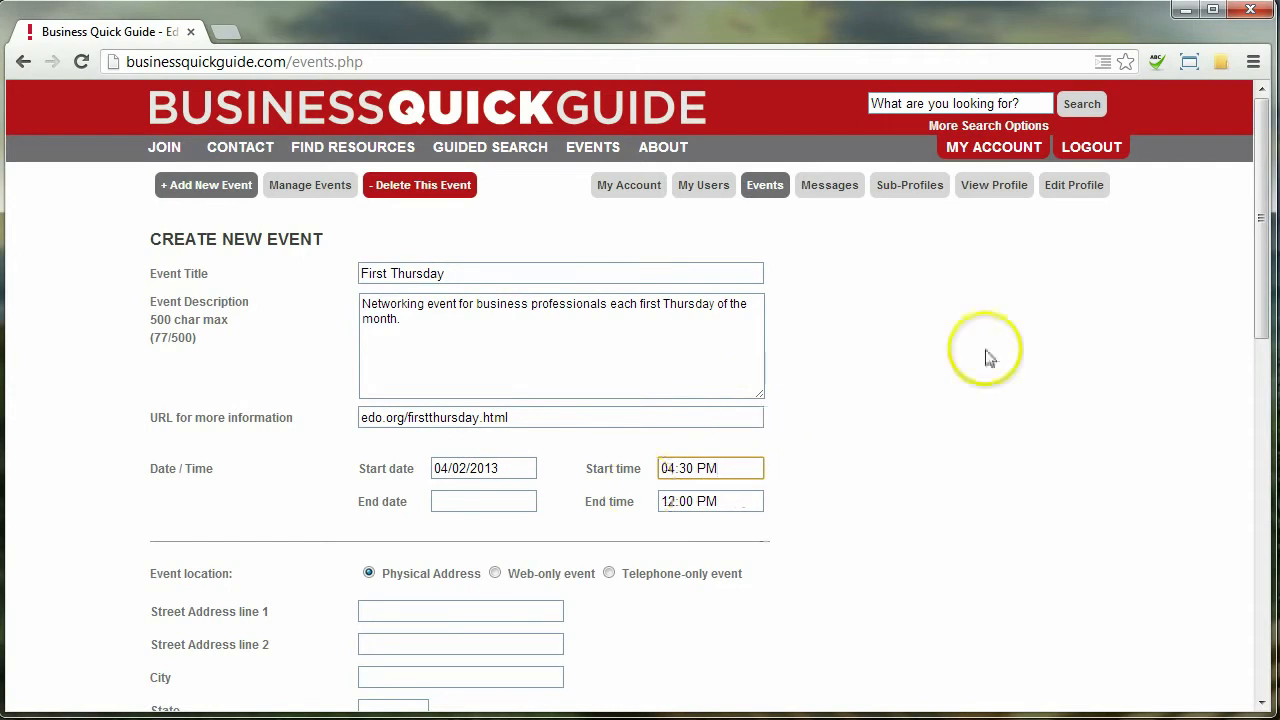
{"action": "left_click", "coordinate": [742, 467]}
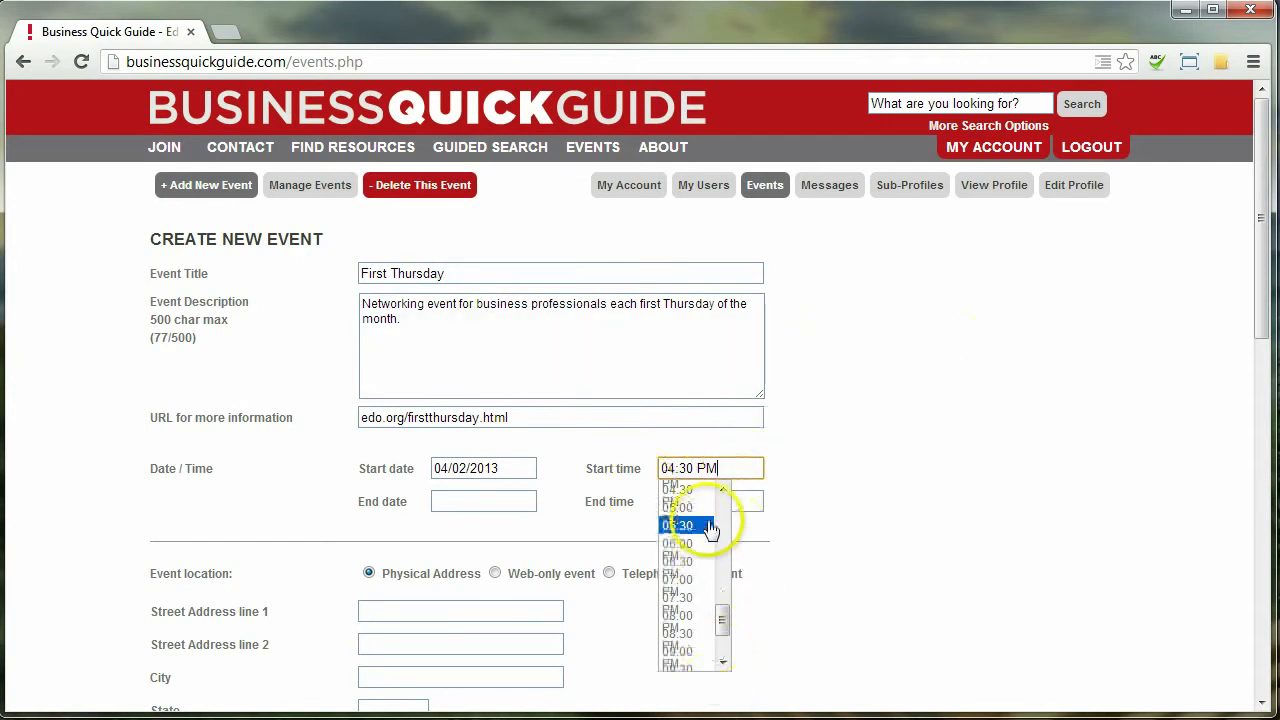
{"action": "left_click", "coordinate": [710, 503]}
Set the event's end to 04/02/2013 at 09:00 PM
{"action": "left_click", "coordinate": [472, 499]}
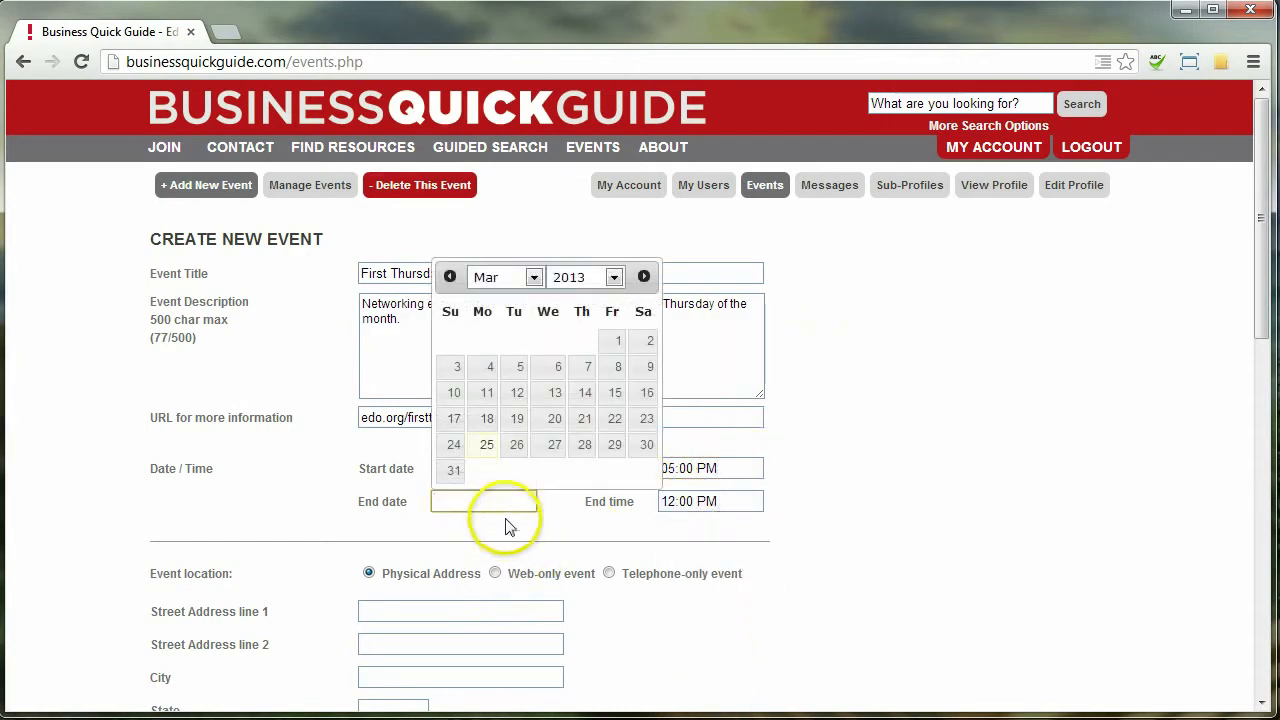
{"action": "left_click", "coordinate": [644, 276]}
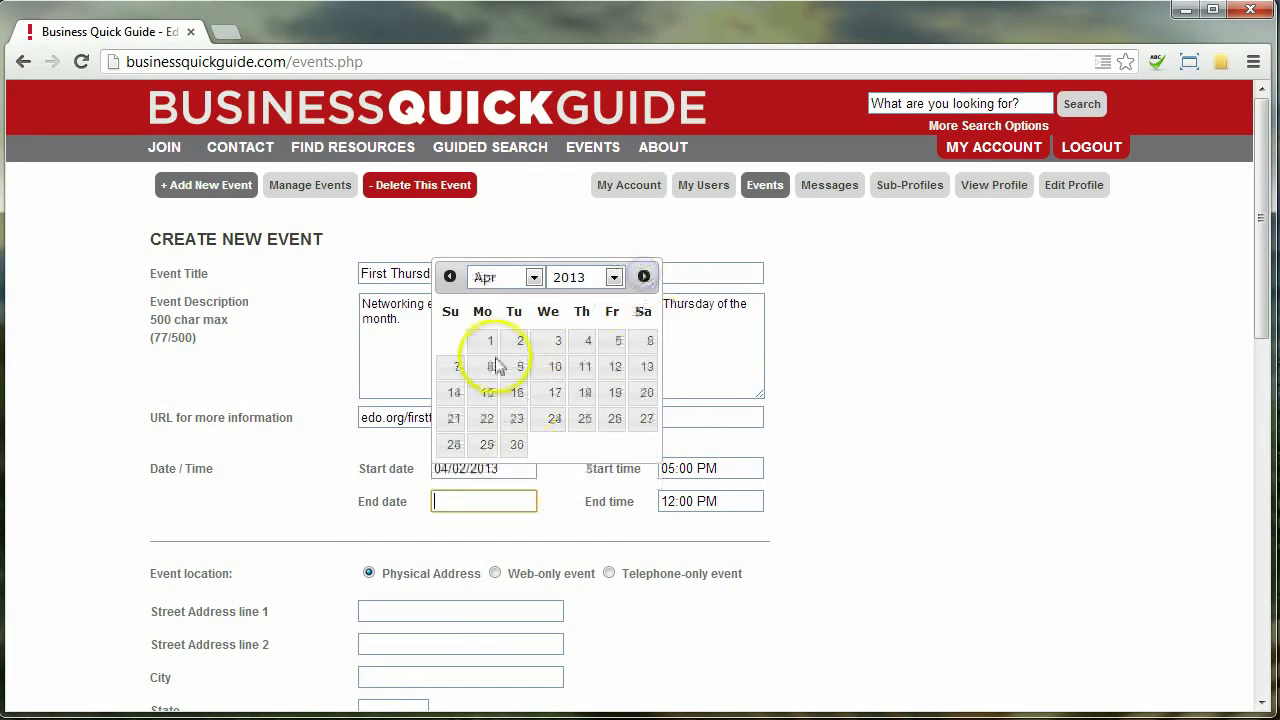
{"action": "left_click", "coordinate": [513, 342]}
{"action": "left_click", "coordinate": [728, 502]}
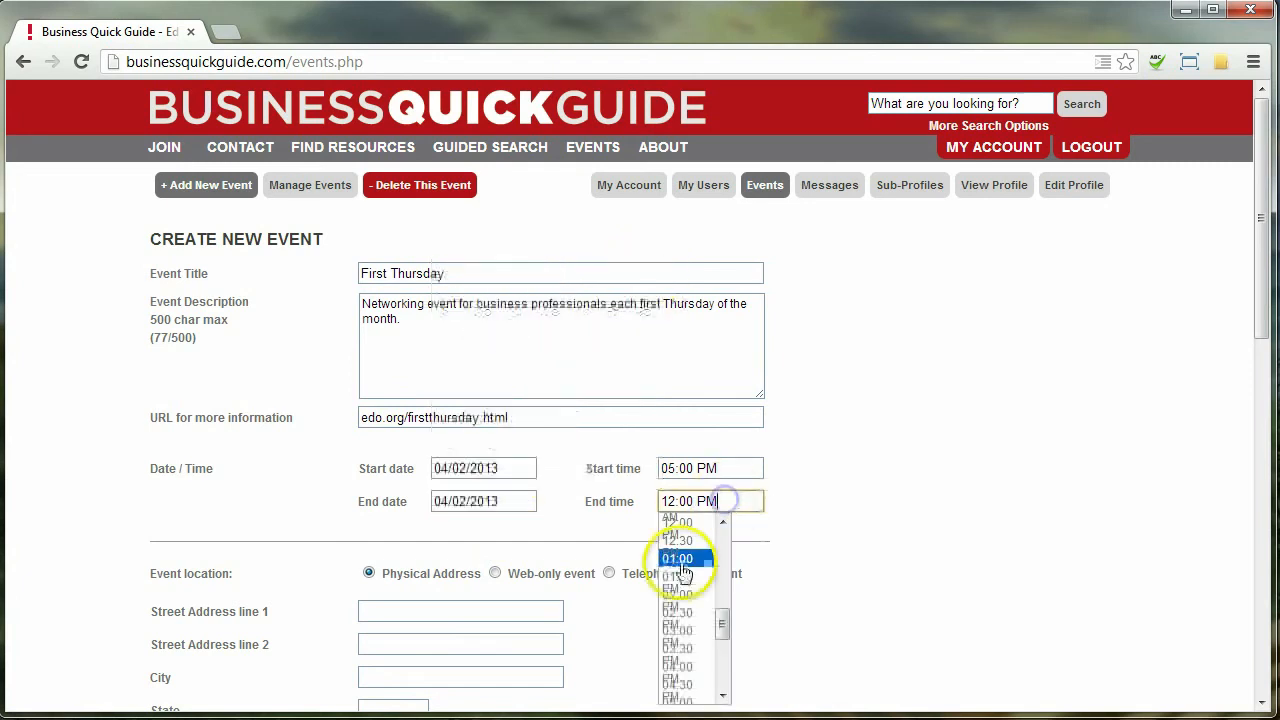
{"action": "scroll", "coordinate": [723, 522], "scroll_direction": "up", "scroll_amount": 3}
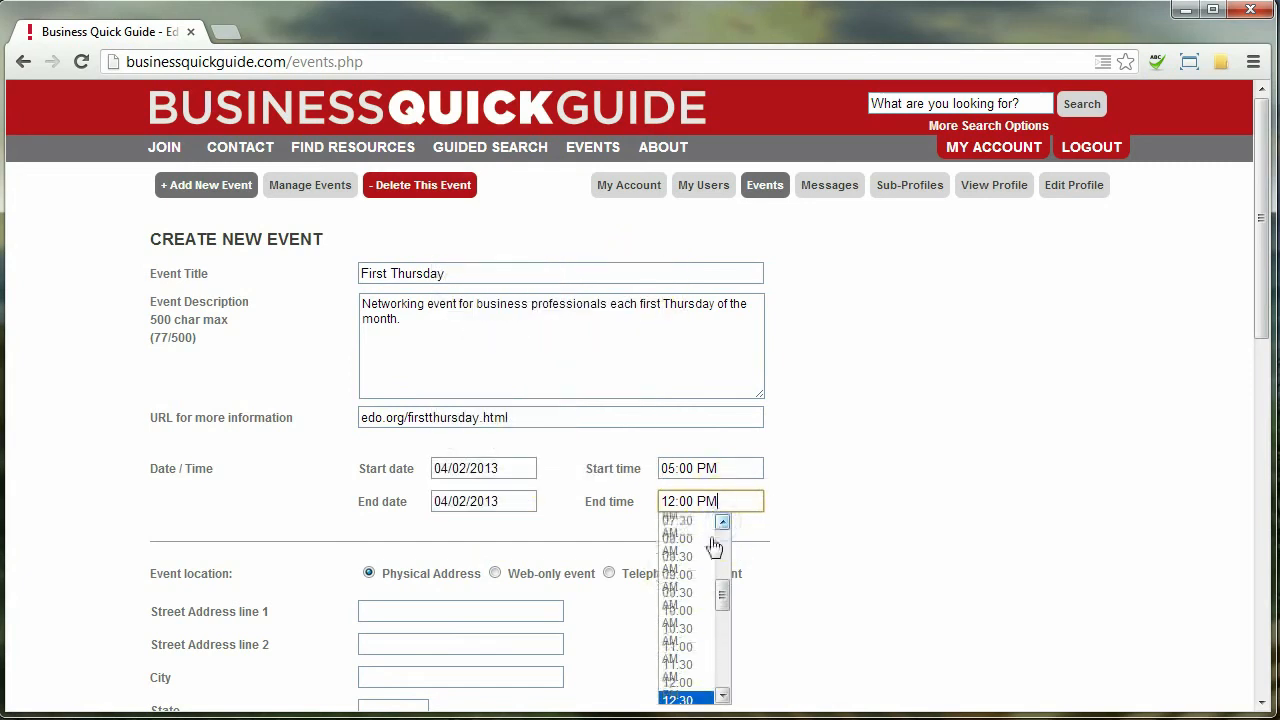
{"action": "left_click", "coordinate": [694, 576]}
{"action": "left_click", "coordinate": [702, 500]}
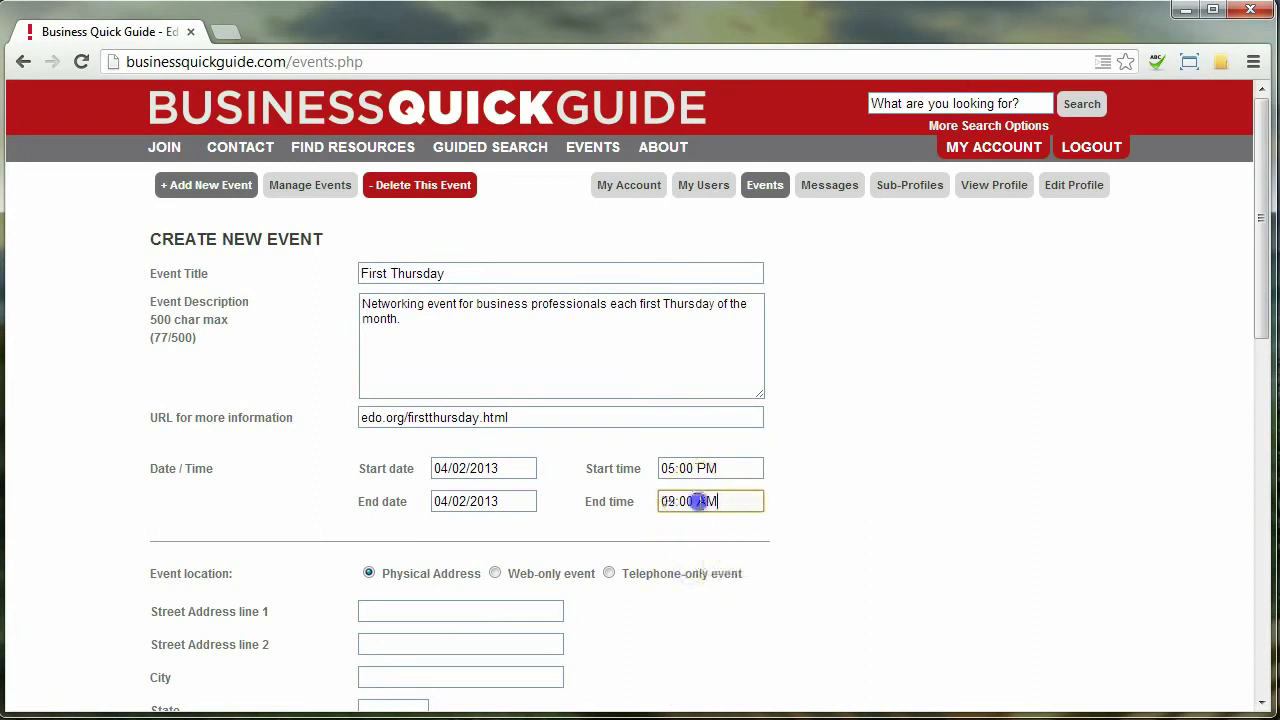
{"action": "double_click", "coordinate": [705, 500]}
{"action": "type", "text": "PM"}
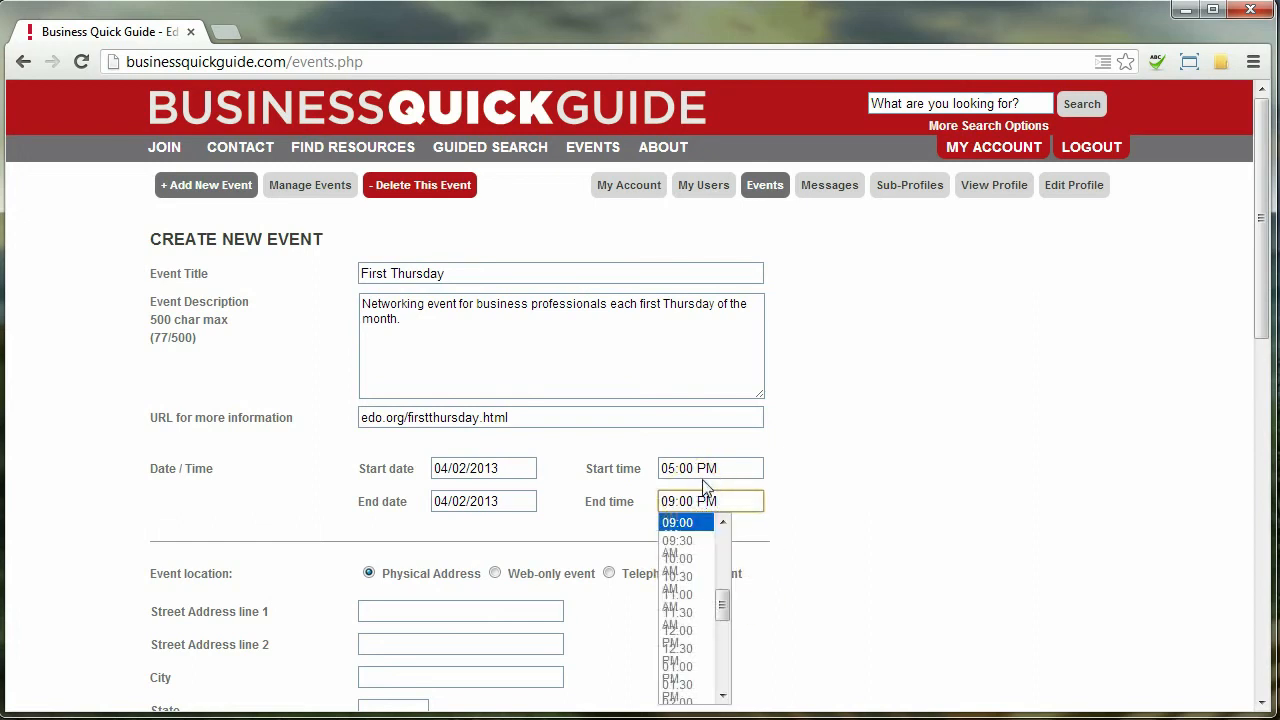
{"action": "left_click", "coordinate": [1171, 366]}
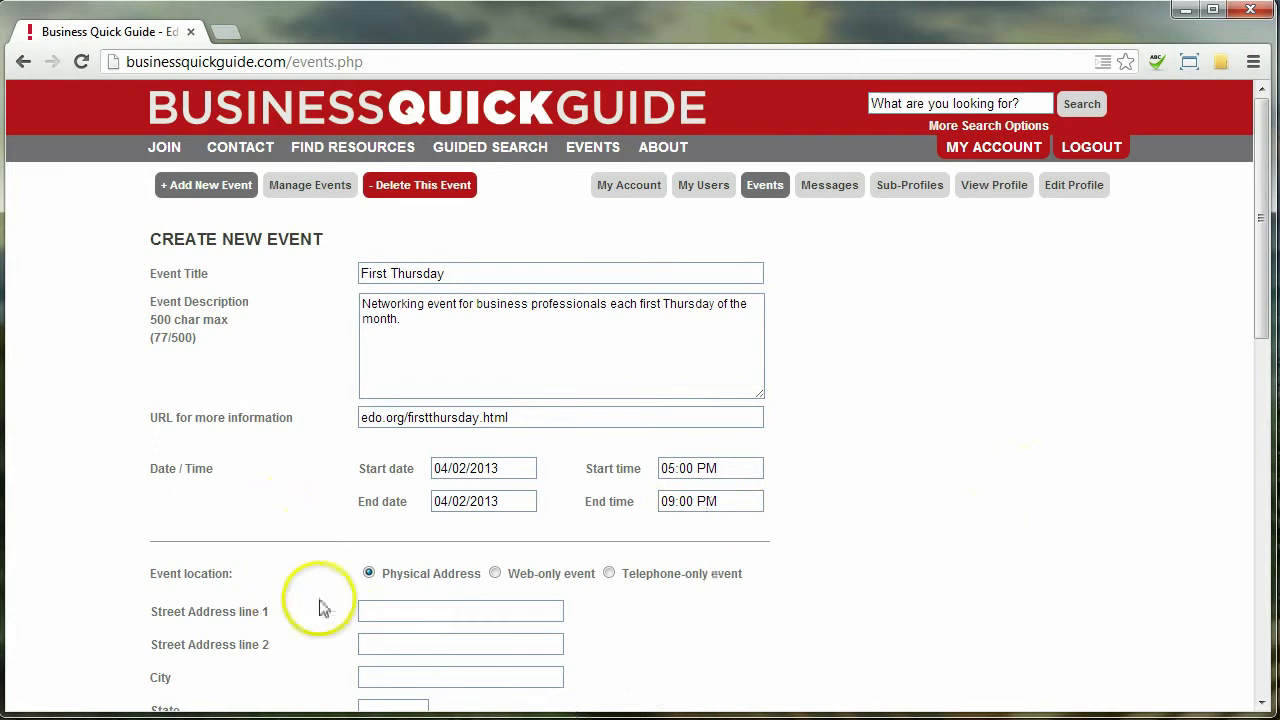
Enter 1111 Main Street, Indiana, PA 15555 as the address, noting 'This is at the convention center.'
{"action": "scroll", "coordinate": [320, 606], "scroll_direction": "down", "scroll_amount": 3}
{"action": "left_click", "coordinate": [406, 452]}
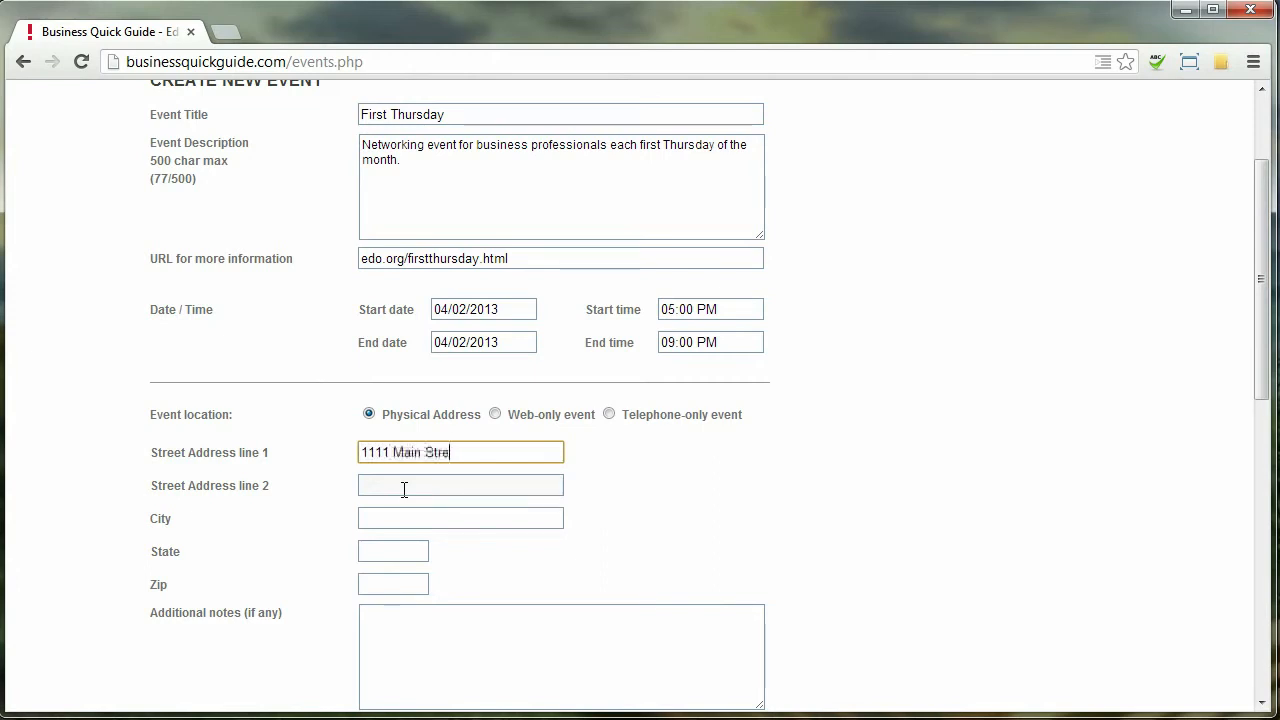
{"action": "type", "text": "et"}
{"action": "key", "text": "Tab"}
{"action": "key", "text": "Tab"}
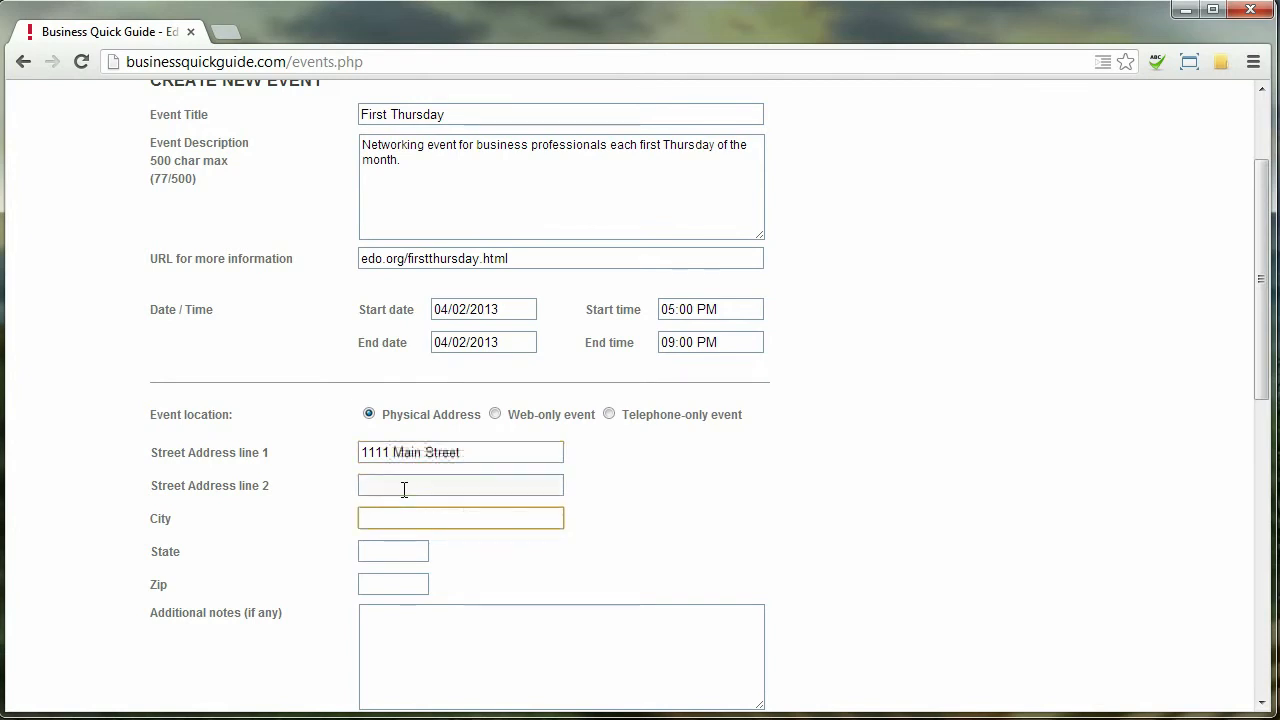
{"action": "type", "text": "Indiana"}
{"action": "key", "text": "Tab"}
{"action": "key", "text": "Tab"}
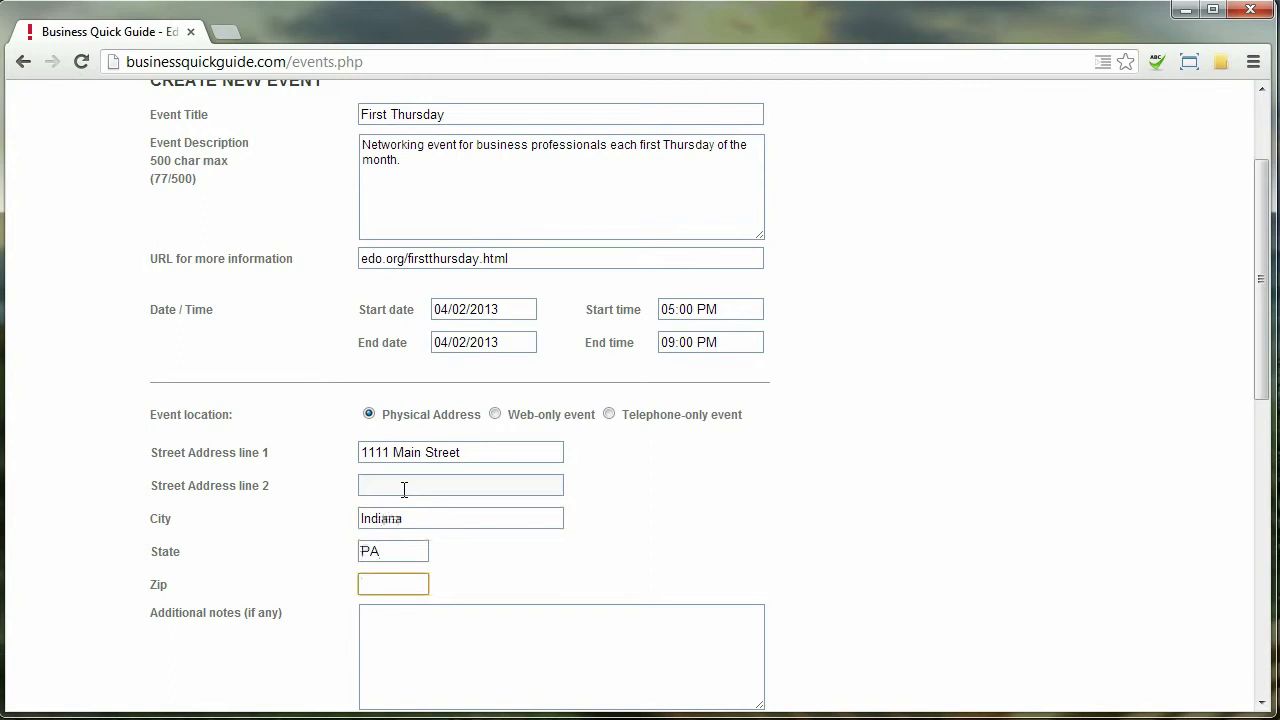
{"action": "type", "text": "1452"}
{"action": "type", "text": "5555"}
{"action": "scroll", "coordinate": [531, 523], "scroll_direction": "down", "scroll_amount": 1}
{"action": "left_click", "coordinate": [553, 573]}
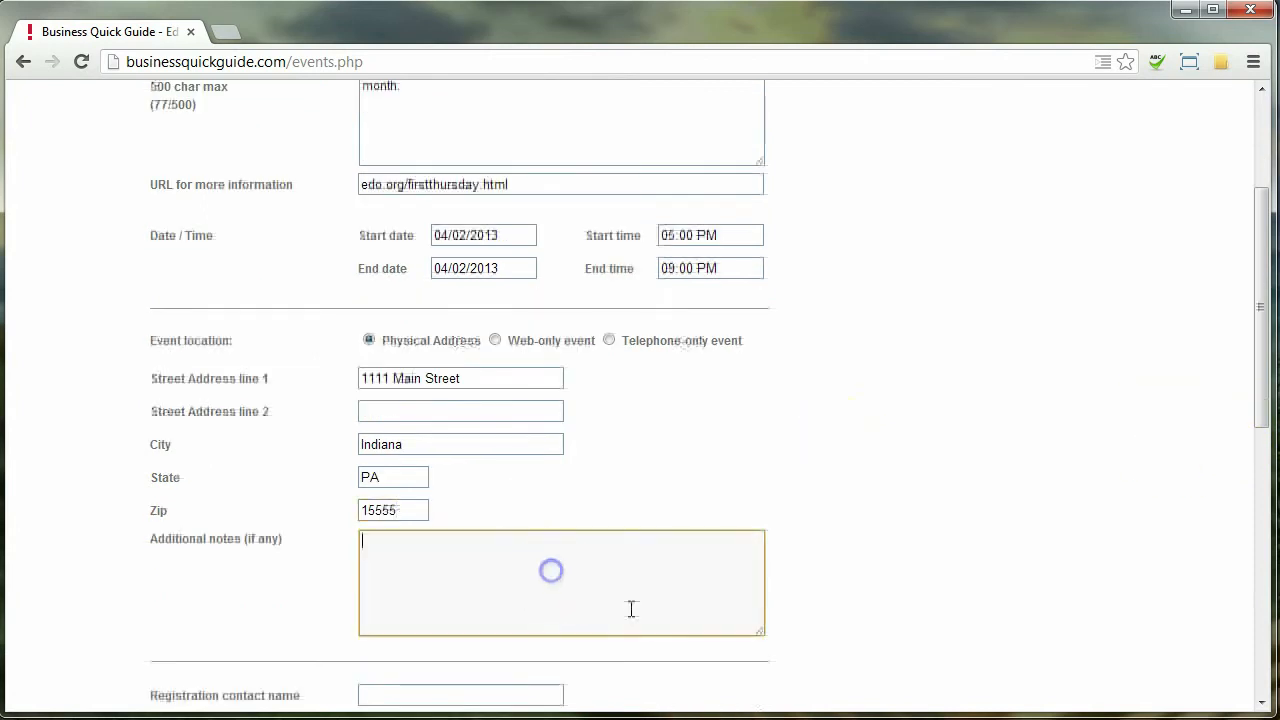
{"action": "type", "text": "This is at"}
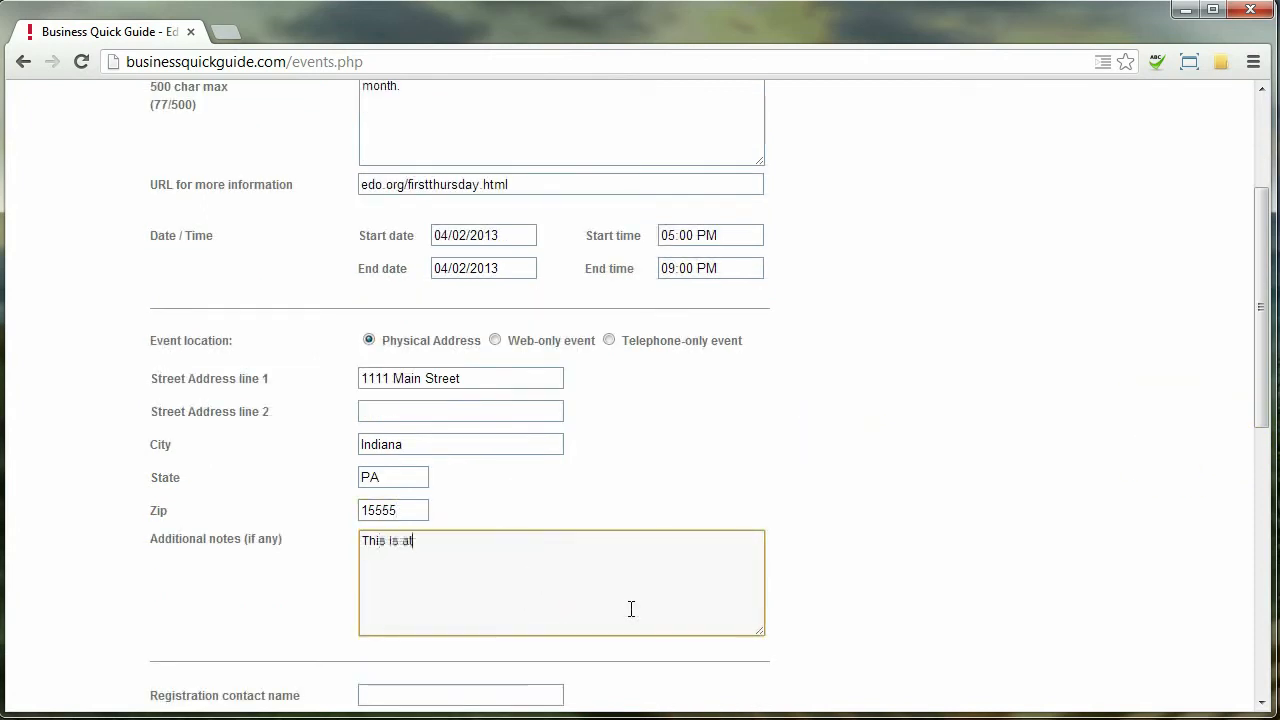
{"action": "type", "text": " the convention center."}
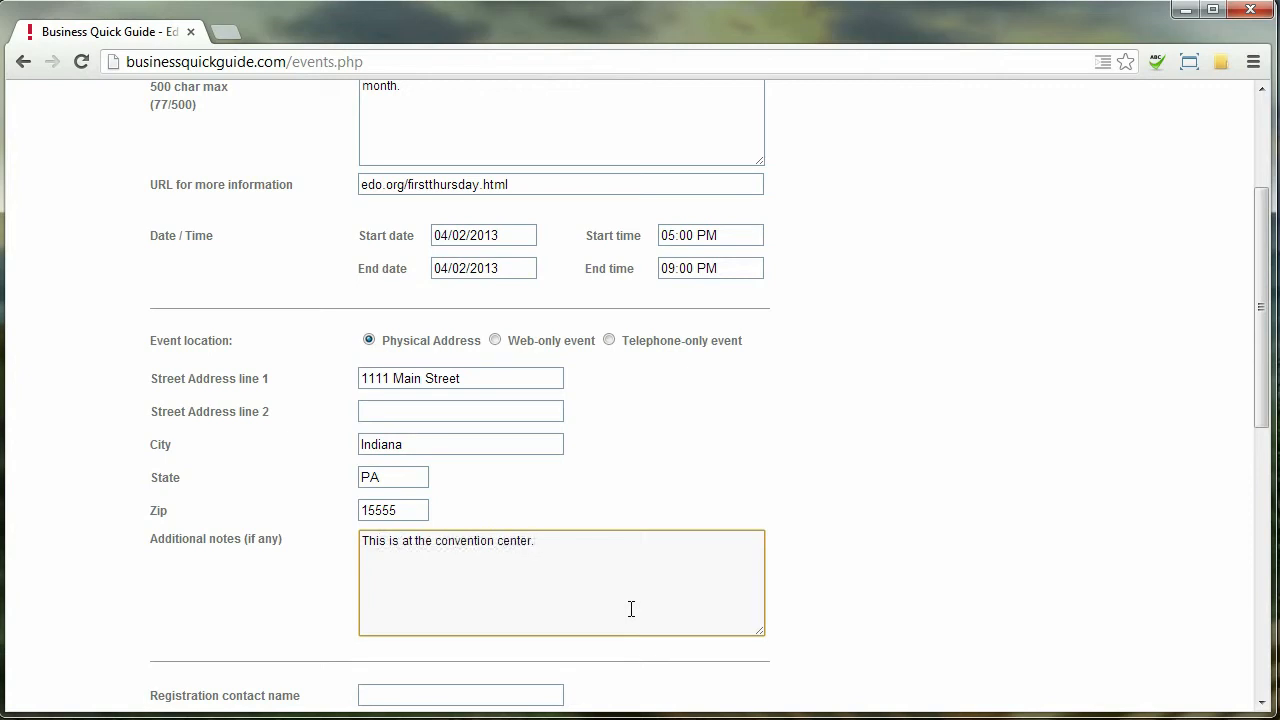
{"action": "scroll", "coordinate": [1057, 463], "scroll_direction": "down", "scroll_amount": 2}
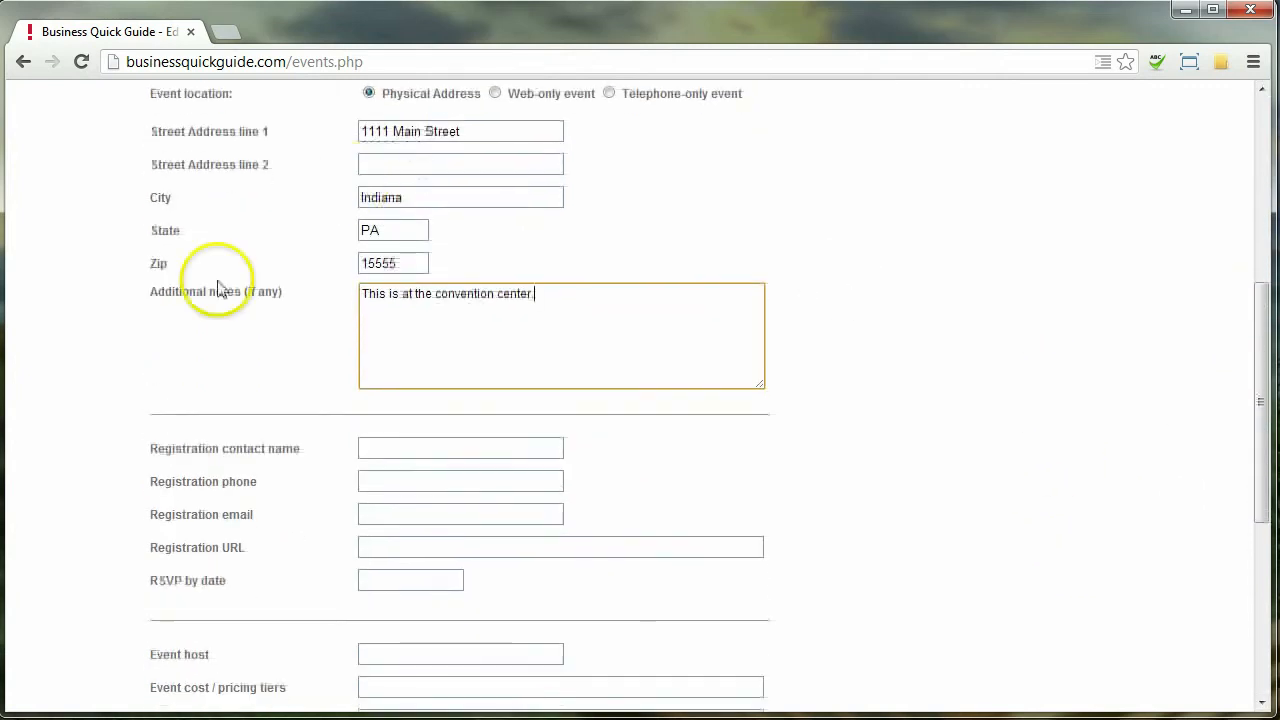
Fill in the registration contact's name, phone number and e-mail address
{"action": "left_click", "coordinate": [364, 446]}
{"action": "scroll", "coordinate": [228, 507], "scroll_direction": "down", "scroll_amount": 1}
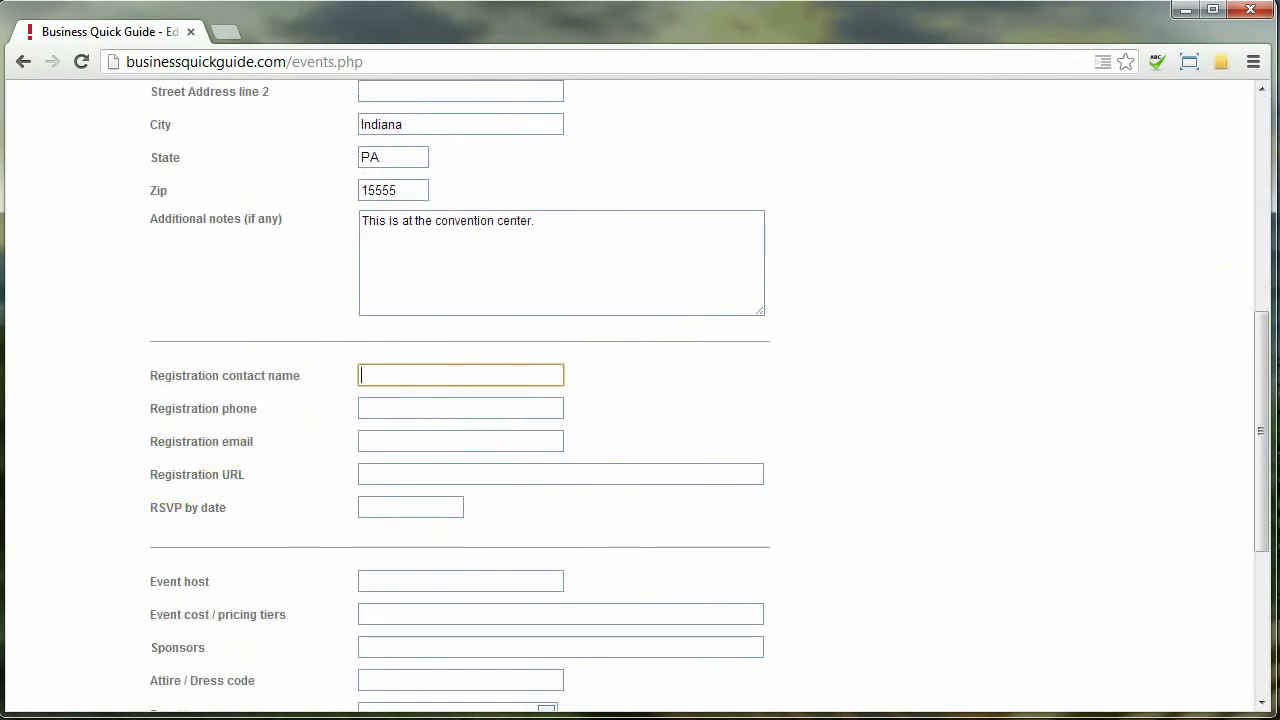
{"action": "key", "text": "Tab"}
{"action": "type", "text": "412-555"}
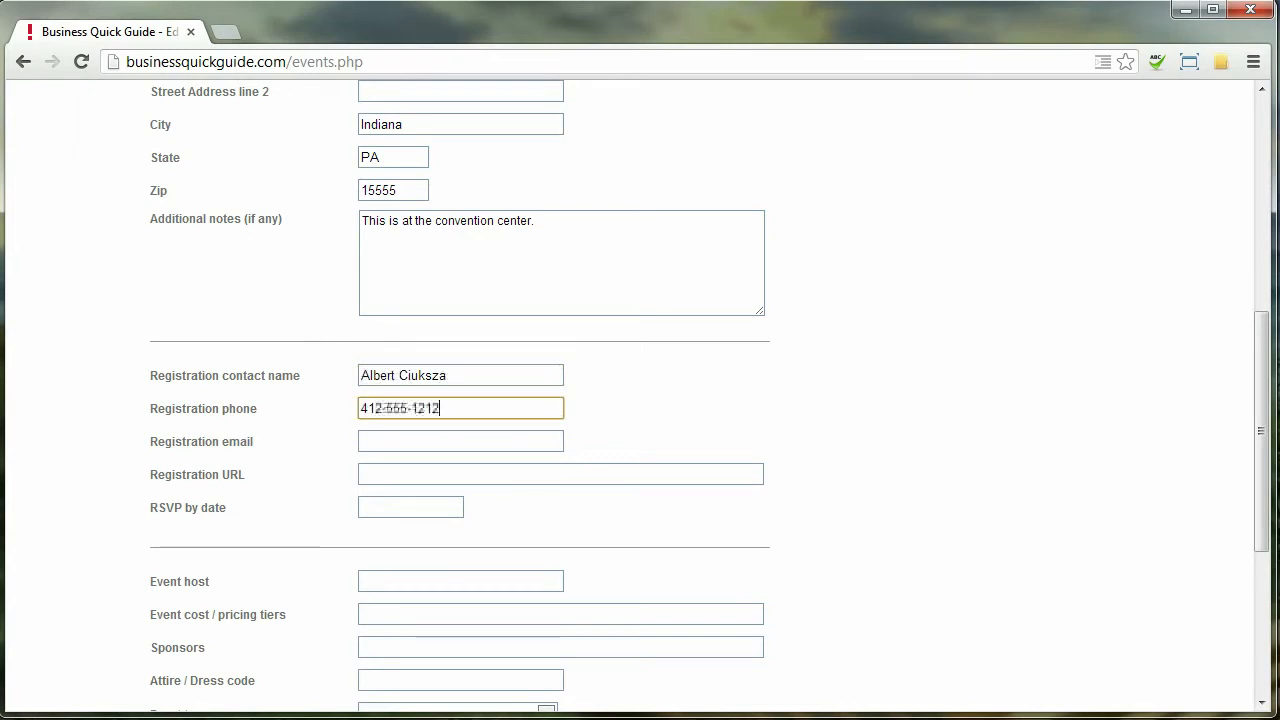
{"action": "key", "text": "Tab"}
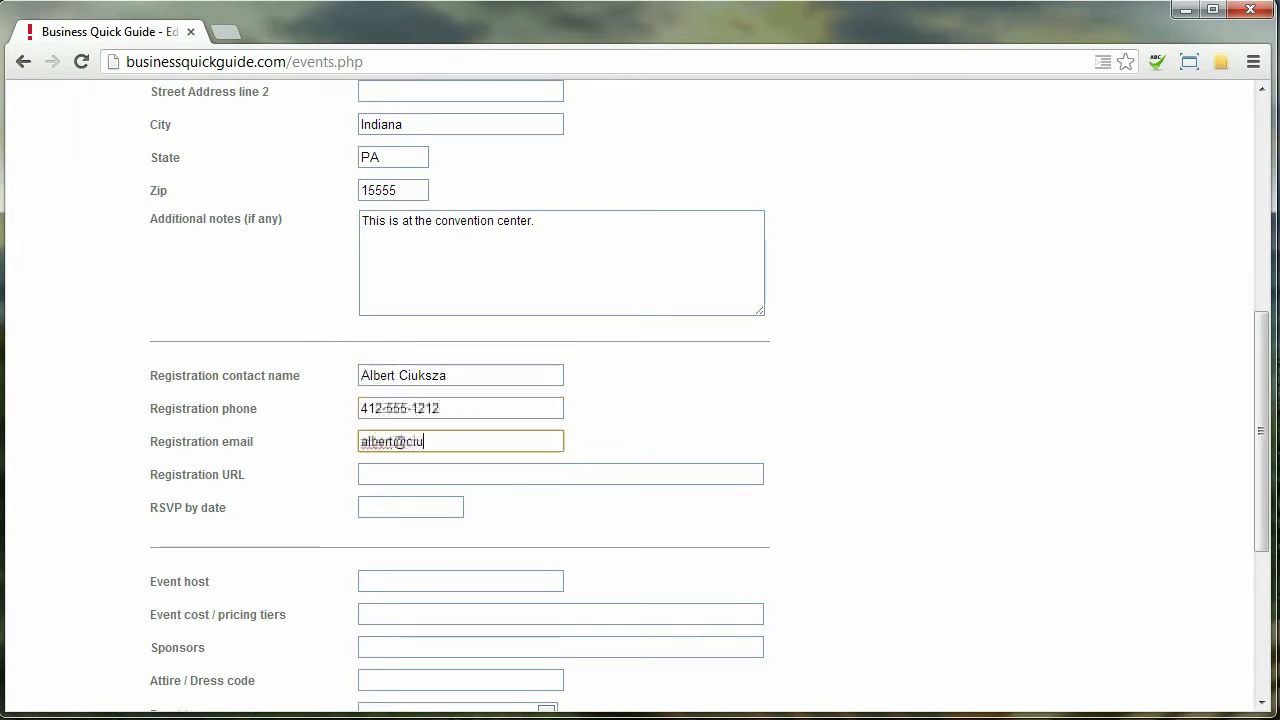
{"action": "key", "text": "Tab"}
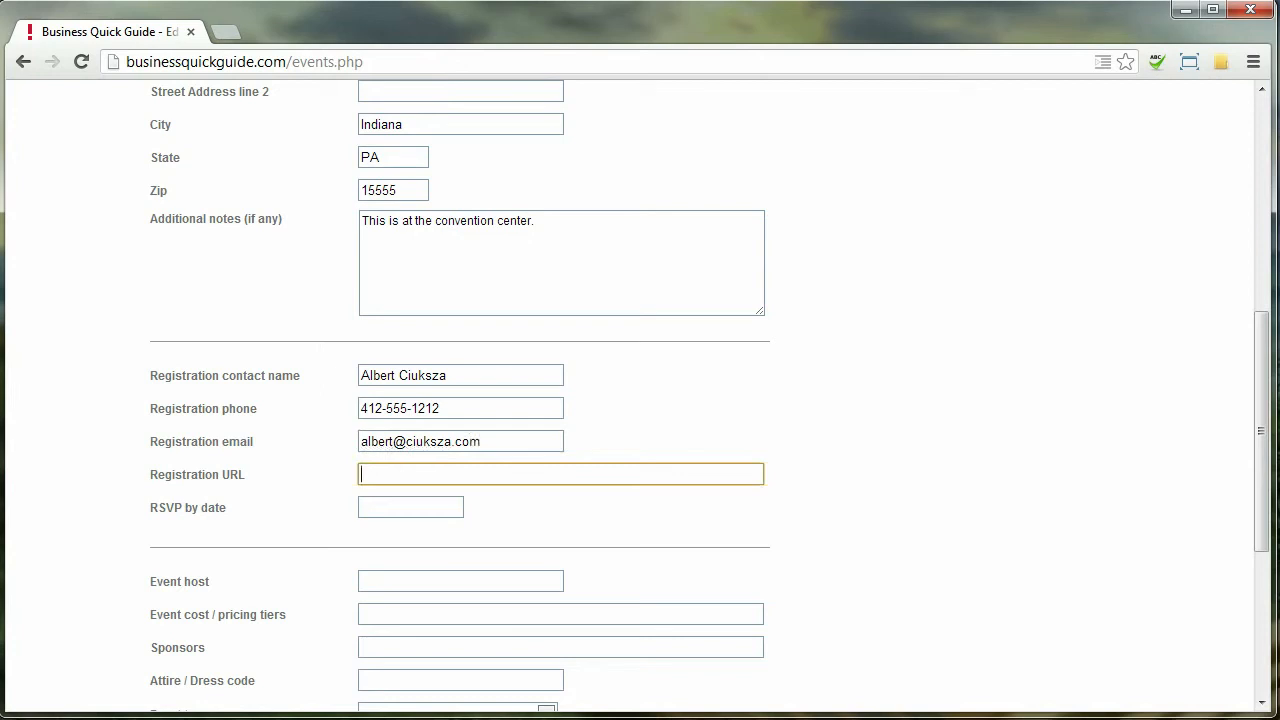
Set the RSVP-by, start and end dates all to April 4, 2013
{"action": "left_click", "coordinate": [410, 507]}
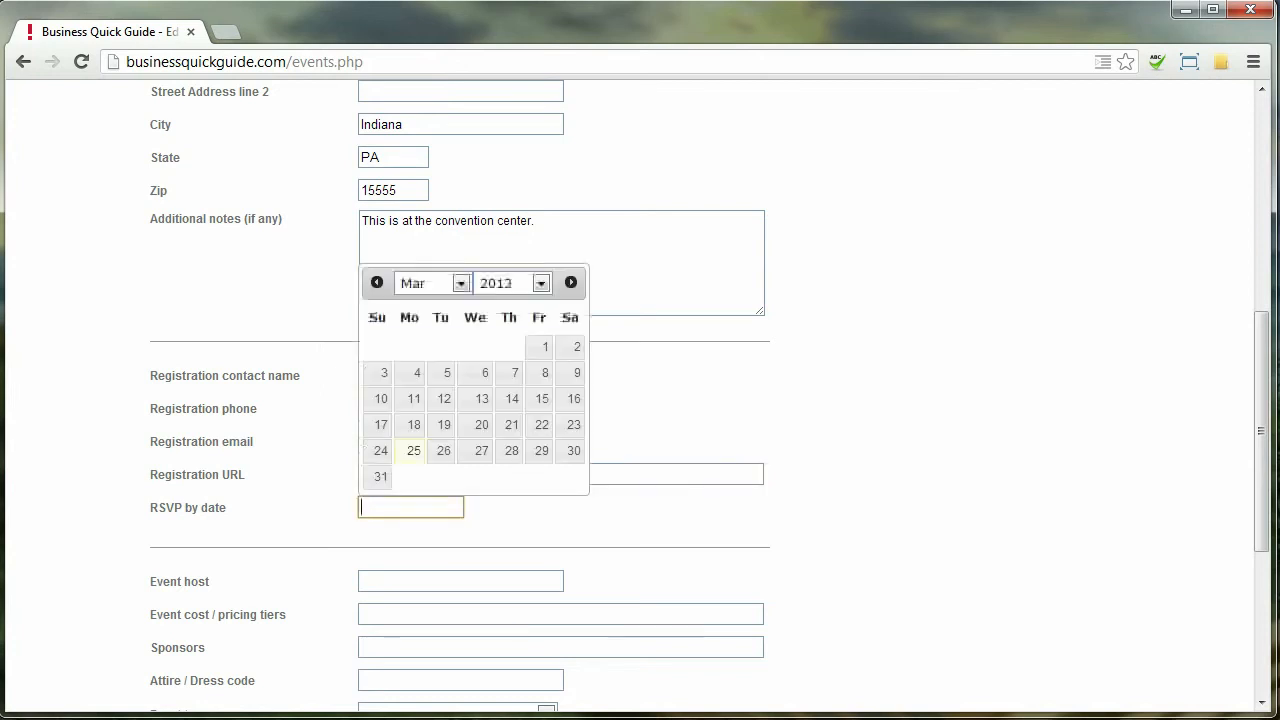
{"action": "left_click", "coordinate": [570, 282]}
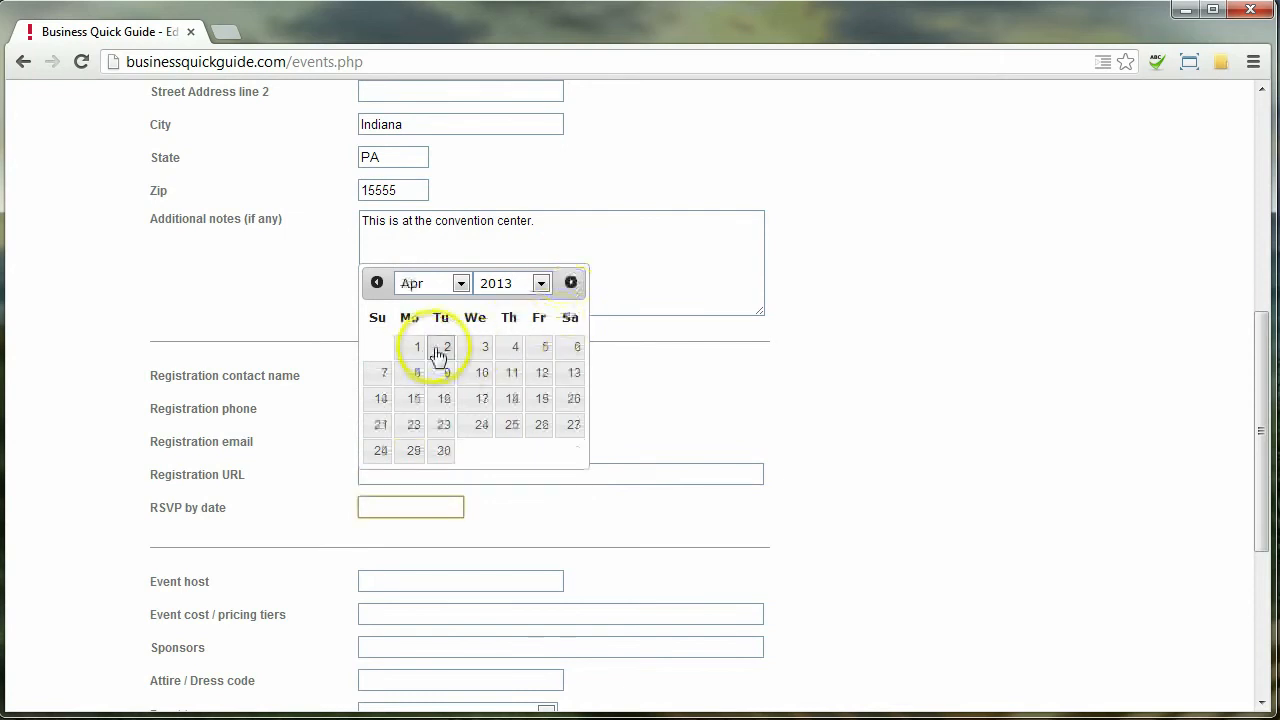
{"action": "left_click", "coordinate": [510, 348]}
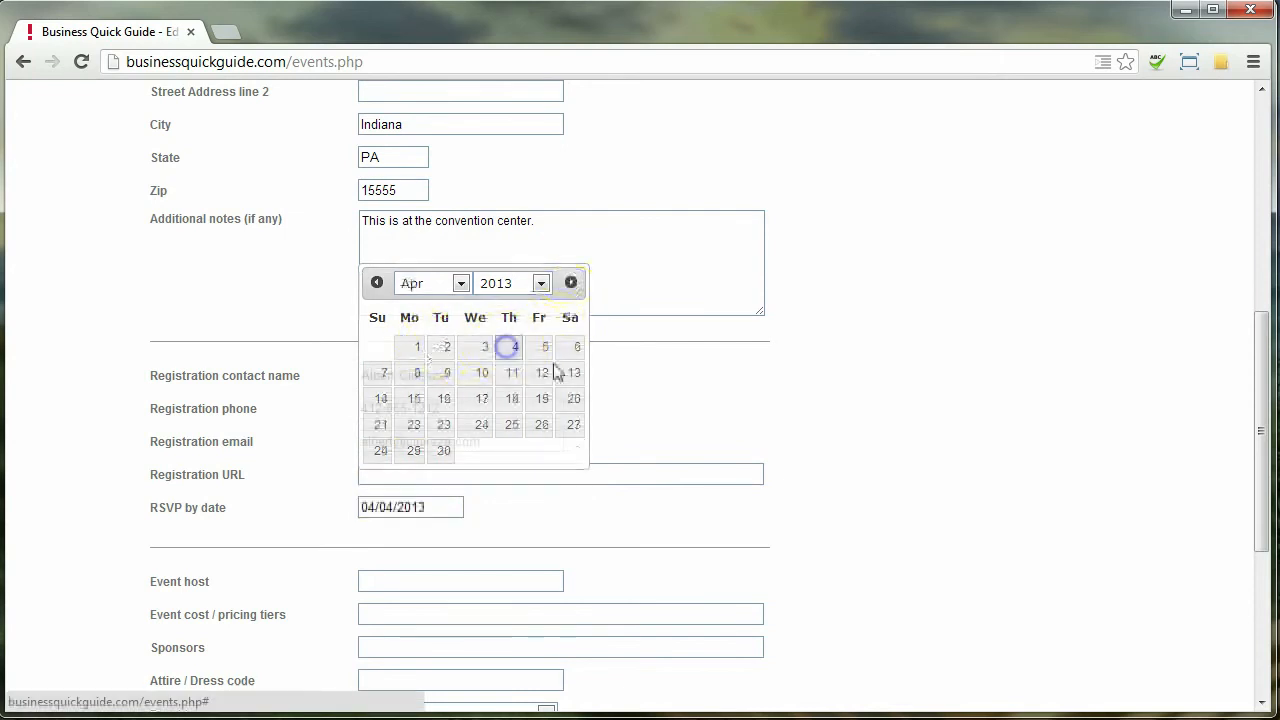
{"action": "scroll", "coordinate": [580, 420], "scroll_direction": "up", "scroll_amount": 3}
{"action": "left_click", "coordinate": [516, 148]}
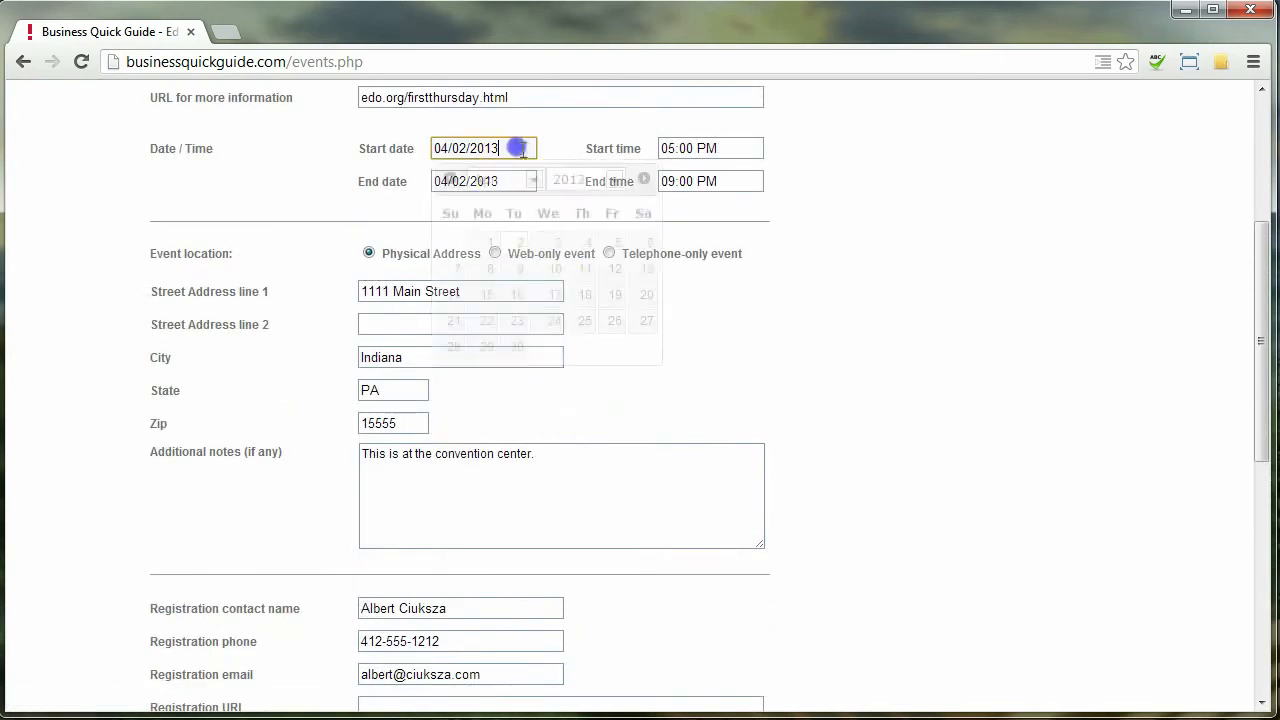
{"action": "left_click", "coordinate": [582, 244]}
{"action": "left_click", "coordinate": [497, 181]}
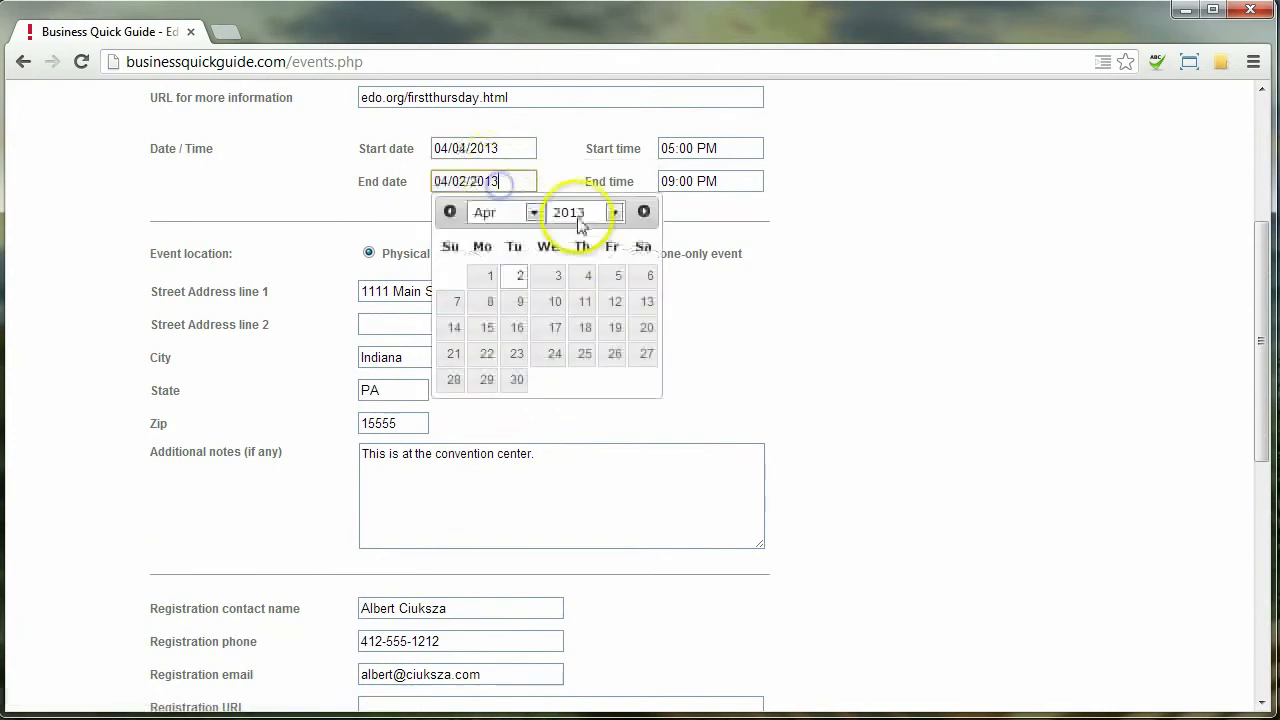
{"action": "left_click", "coordinate": [588, 275]}
{"action": "scroll", "coordinate": [890, 420], "scroll_direction": "down", "scroll_amount": 4}
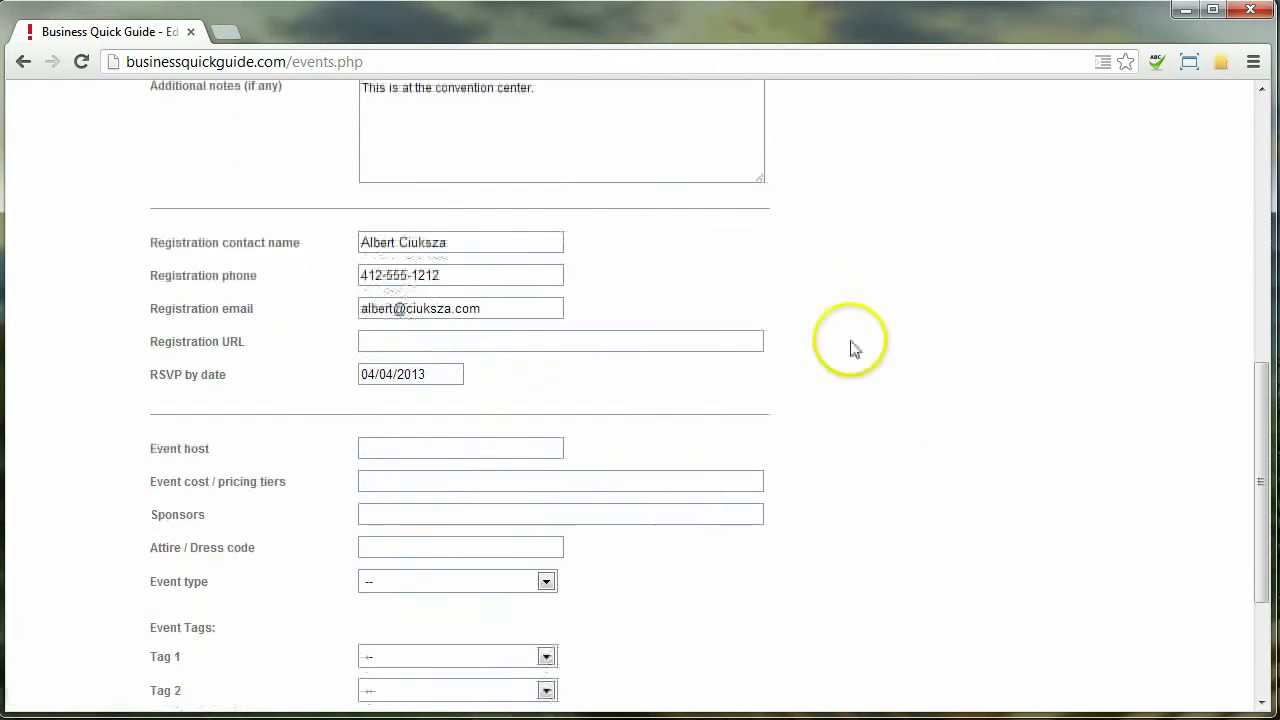
{"action": "scroll", "coordinate": [850, 347], "scroll_direction": "down", "scroll_amount": 5}
Fill in host EDO, $10/$20/$5 pricing, Steelers sponsor and Business Casual attire
{"action": "left_click", "coordinate": [517, 219]}
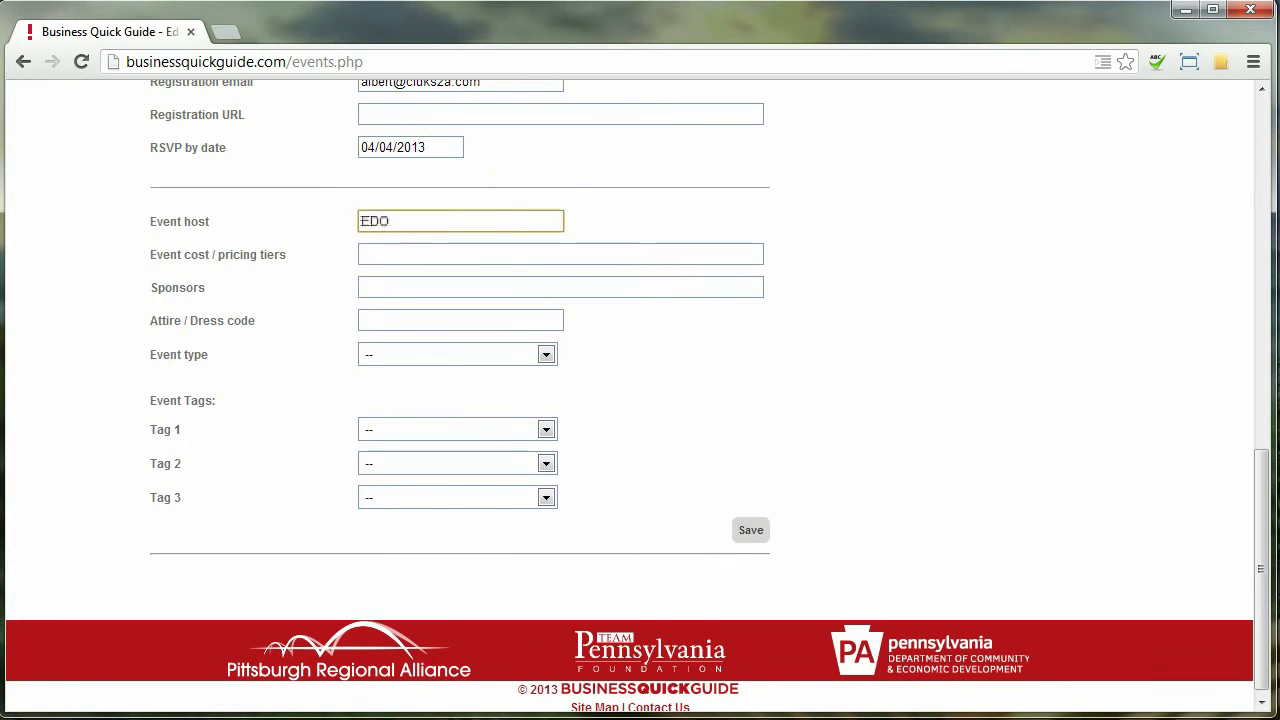
{"action": "left_click", "coordinate": [362, 254]}
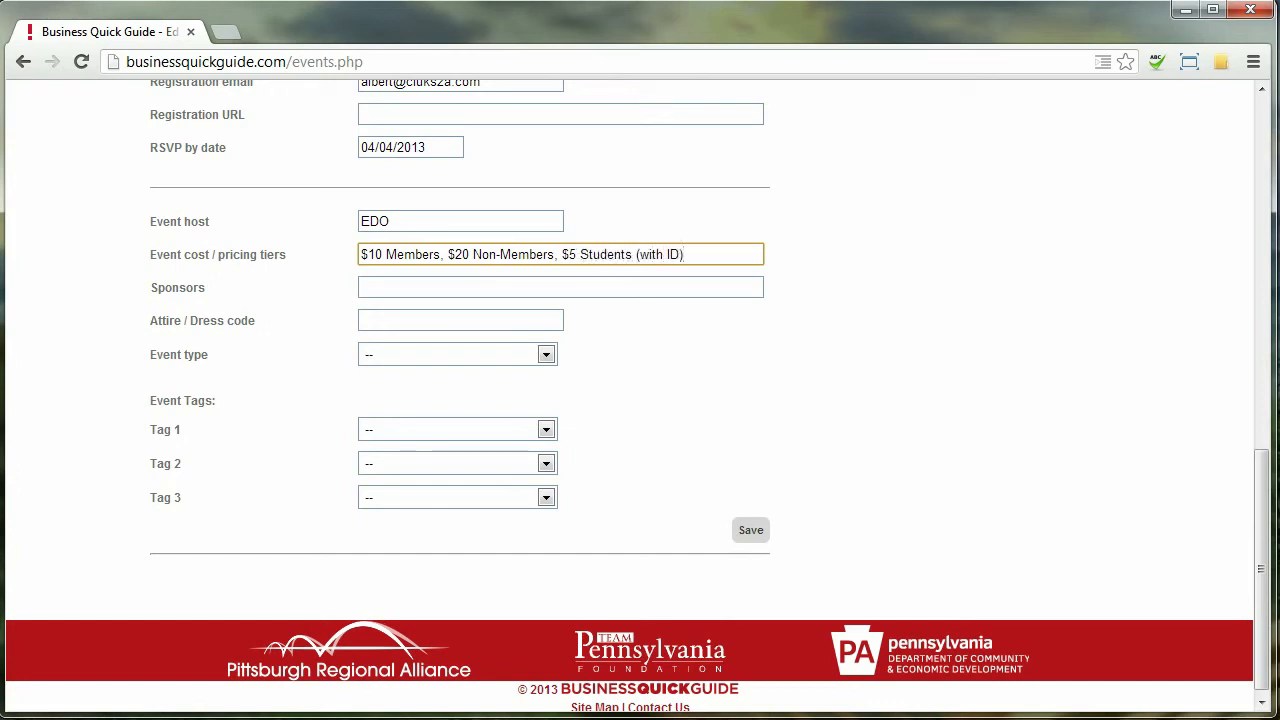
{"action": "left_click", "coordinate": [361, 287]}
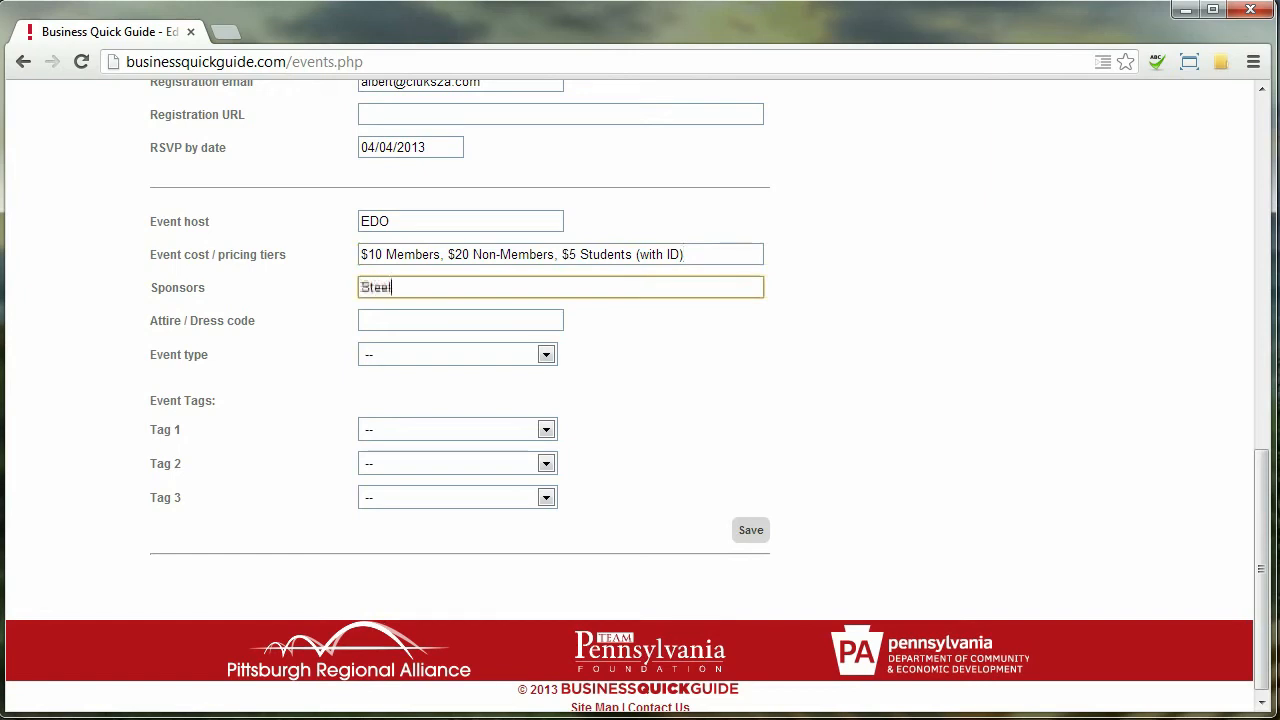
{"action": "left_click", "coordinate": [361, 320]}
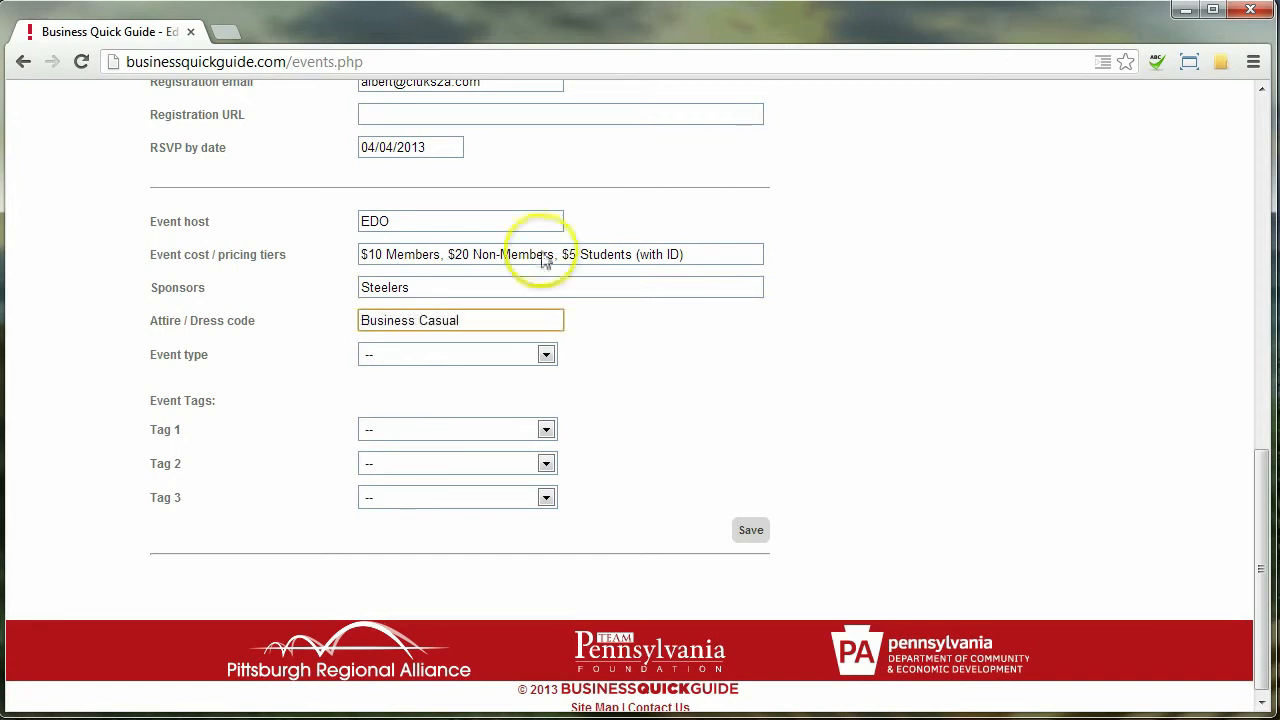
Set the event type to Networking
{"action": "left_click", "coordinate": [478, 350]}
{"action": "left_click", "coordinate": [493, 410]}
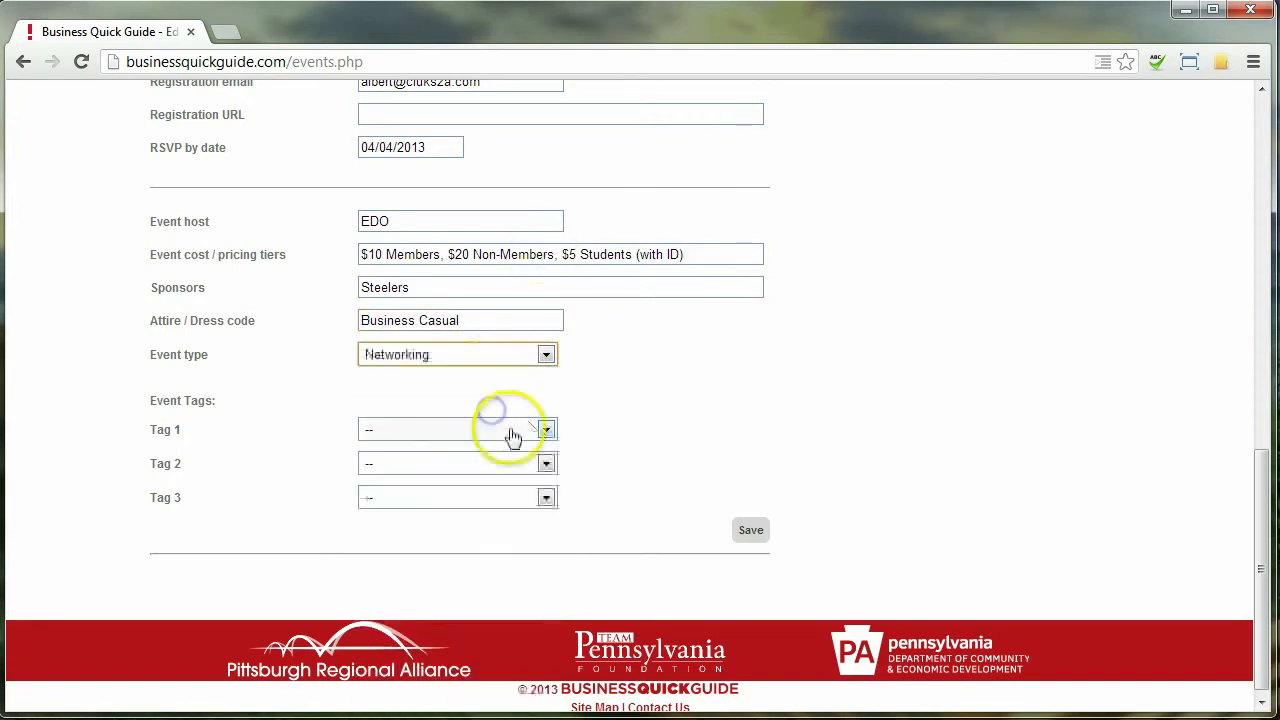
{"action": "left_click", "coordinate": [507, 356]}
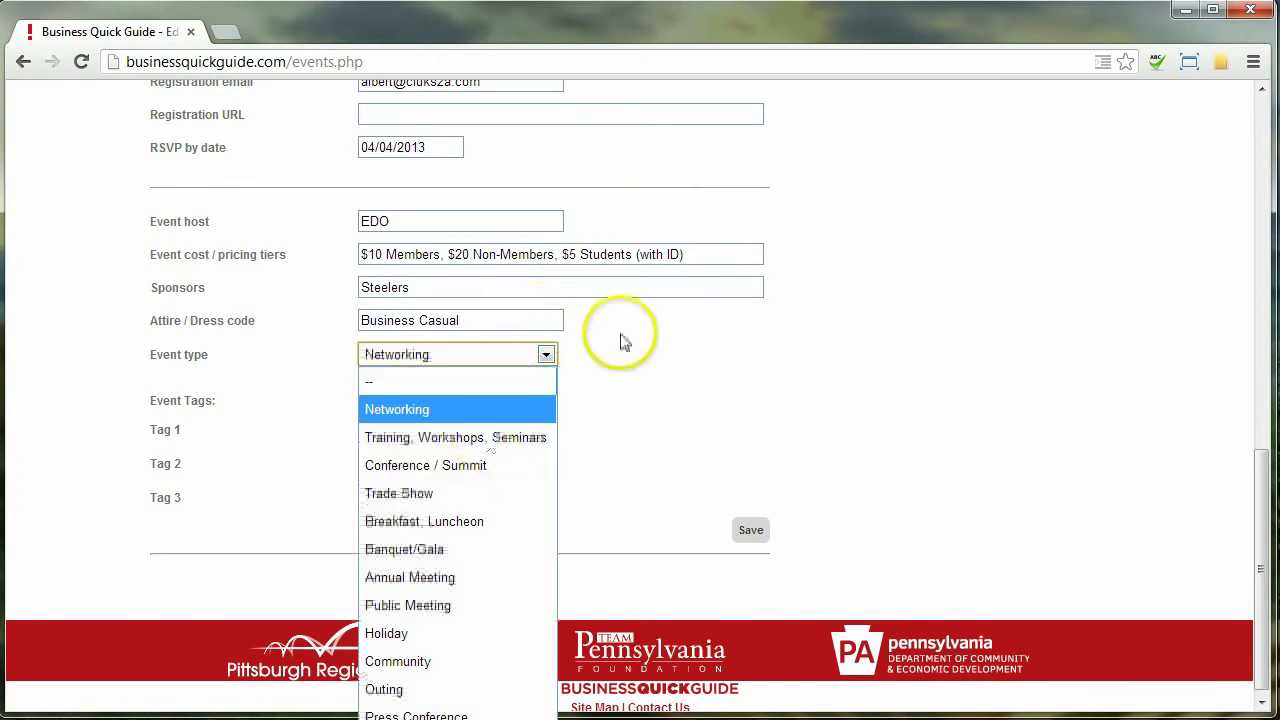
{"action": "left_click", "coordinate": [474, 410]}
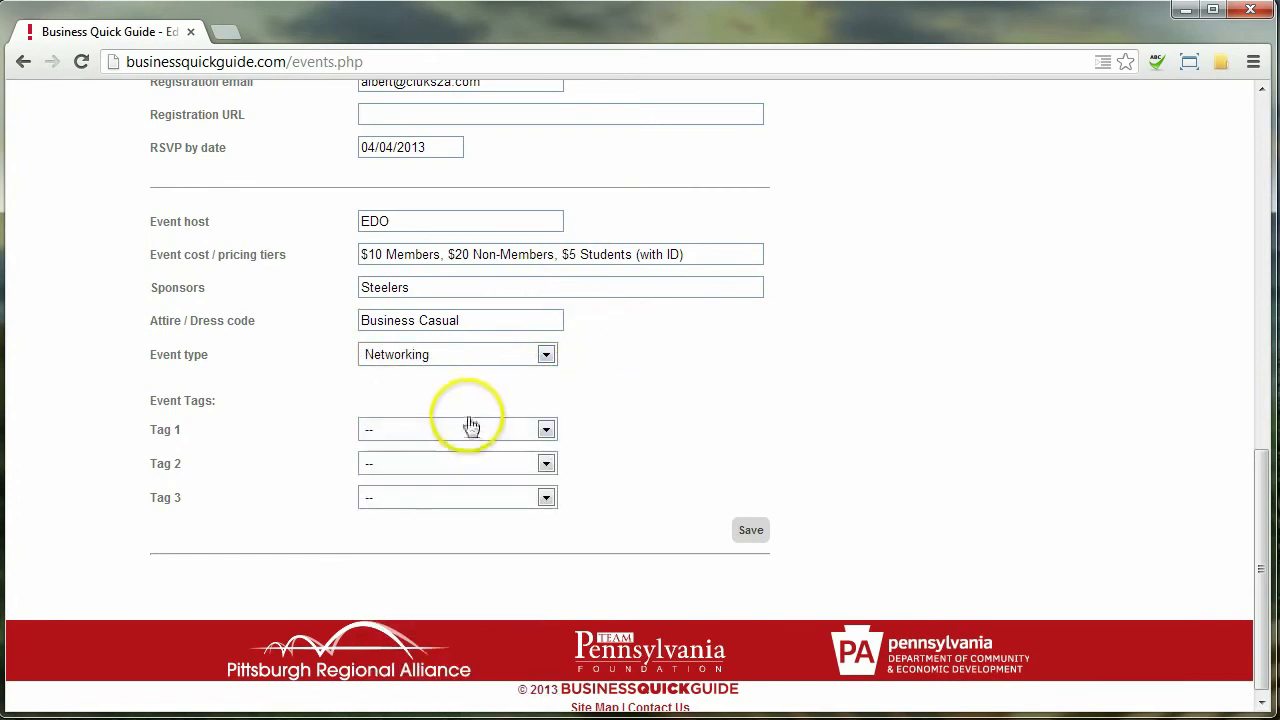
Tag the event Entrepreneurship, Innovation & Technology, and Marcellus Shale
{"action": "left_click", "coordinate": [470, 428]}
{"action": "left_click_drag", "start_coordinate": [548, 177], "coordinate": [543, 194]}
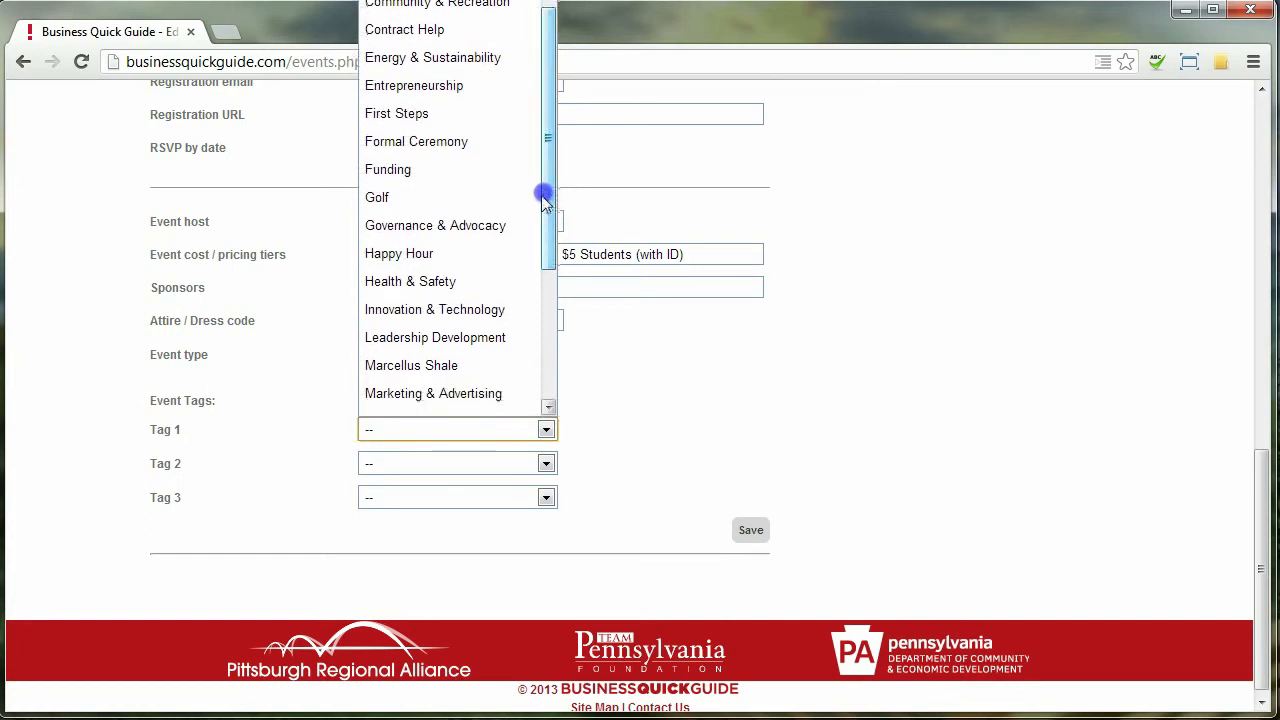
{"action": "left_click", "coordinate": [476, 88]}
{"action": "left_click", "coordinate": [483, 463]}
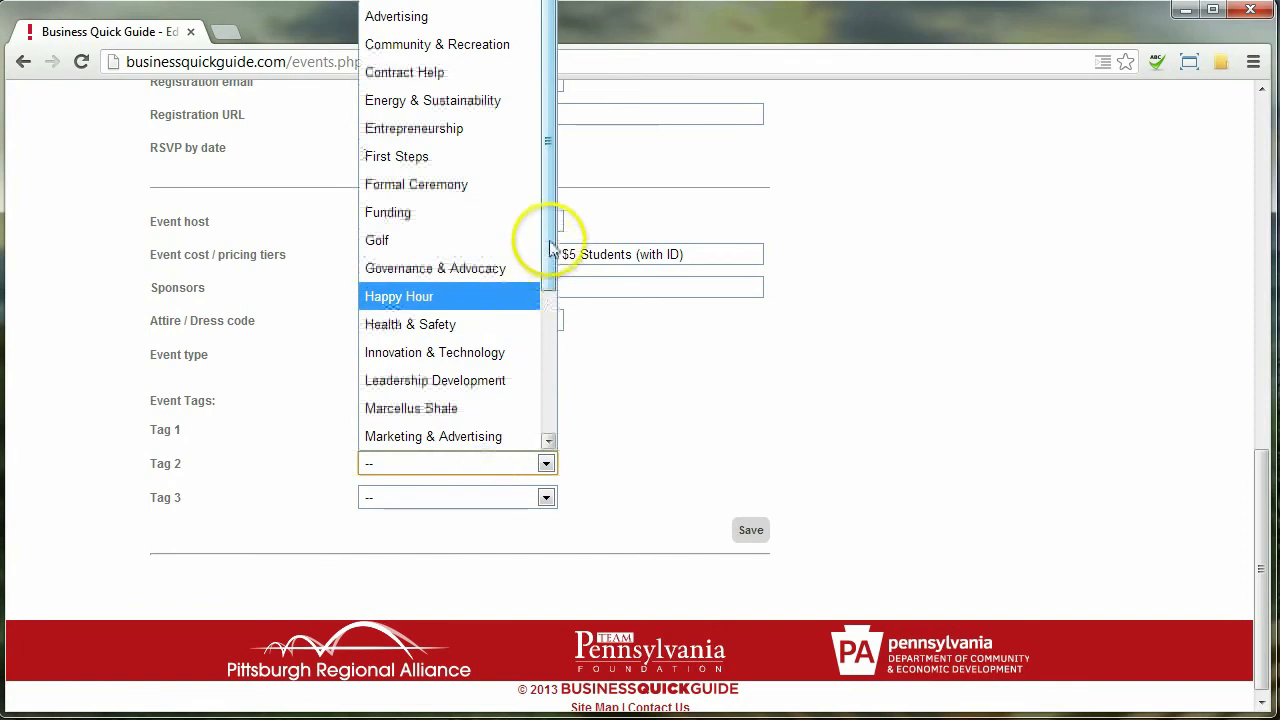
{"action": "left_click_drag", "start_coordinate": [543, 234], "coordinate": [549, 263]}
{"action": "left_click", "coordinate": [487, 290]}
{"action": "left_click", "coordinate": [505, 497]}
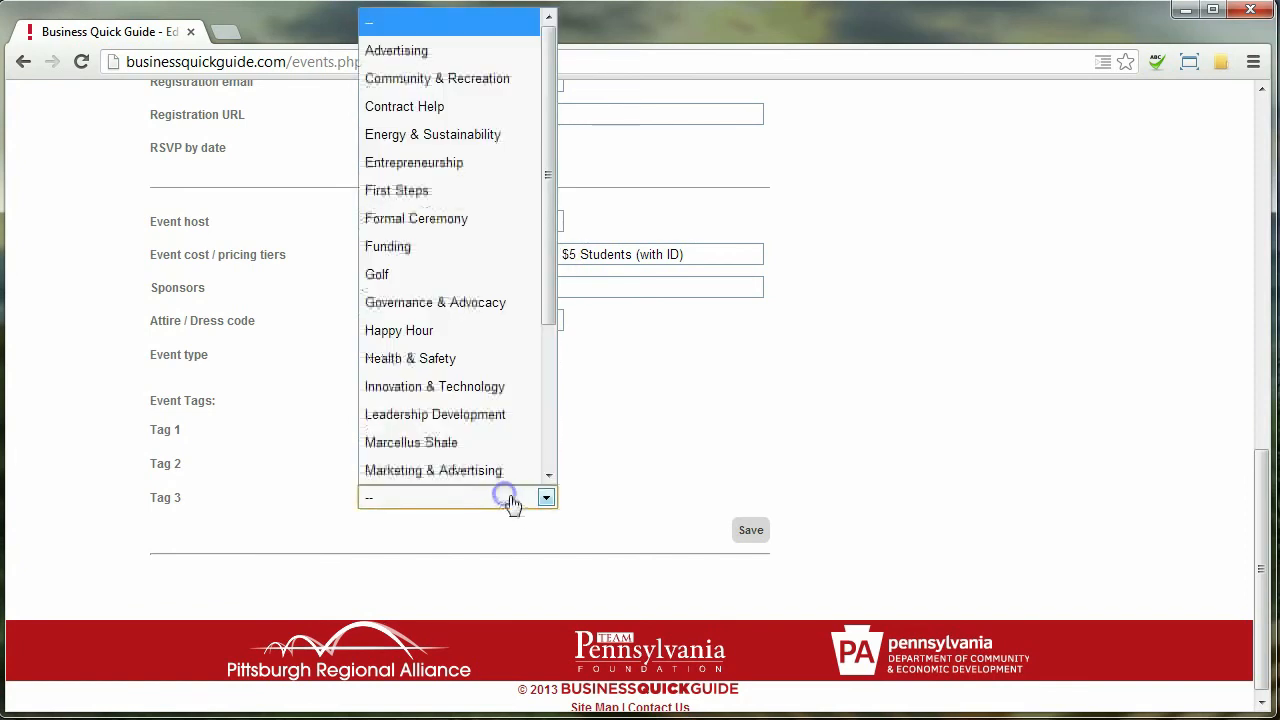
{"action": "left_click", "coordinate": [498, 432]}
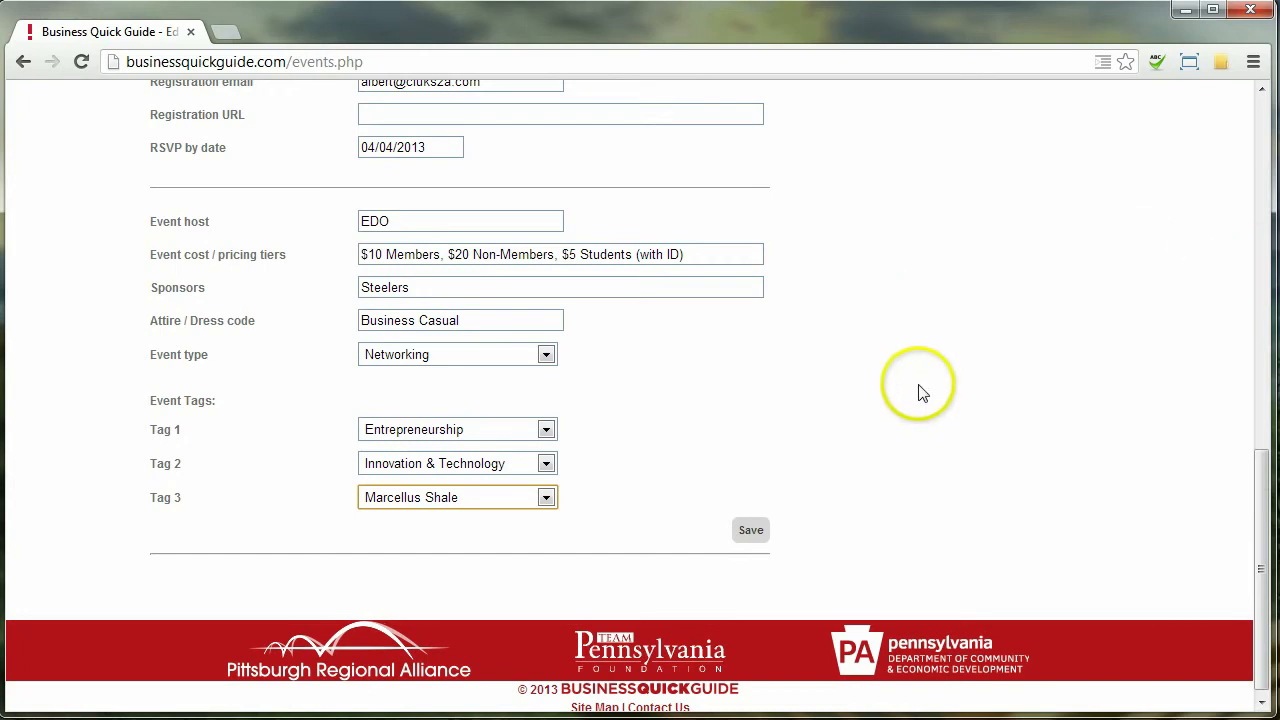
Save the First Thursday event and reopen it from the managed events list
{"action": "left_click", "coordinate": [750, 530]}
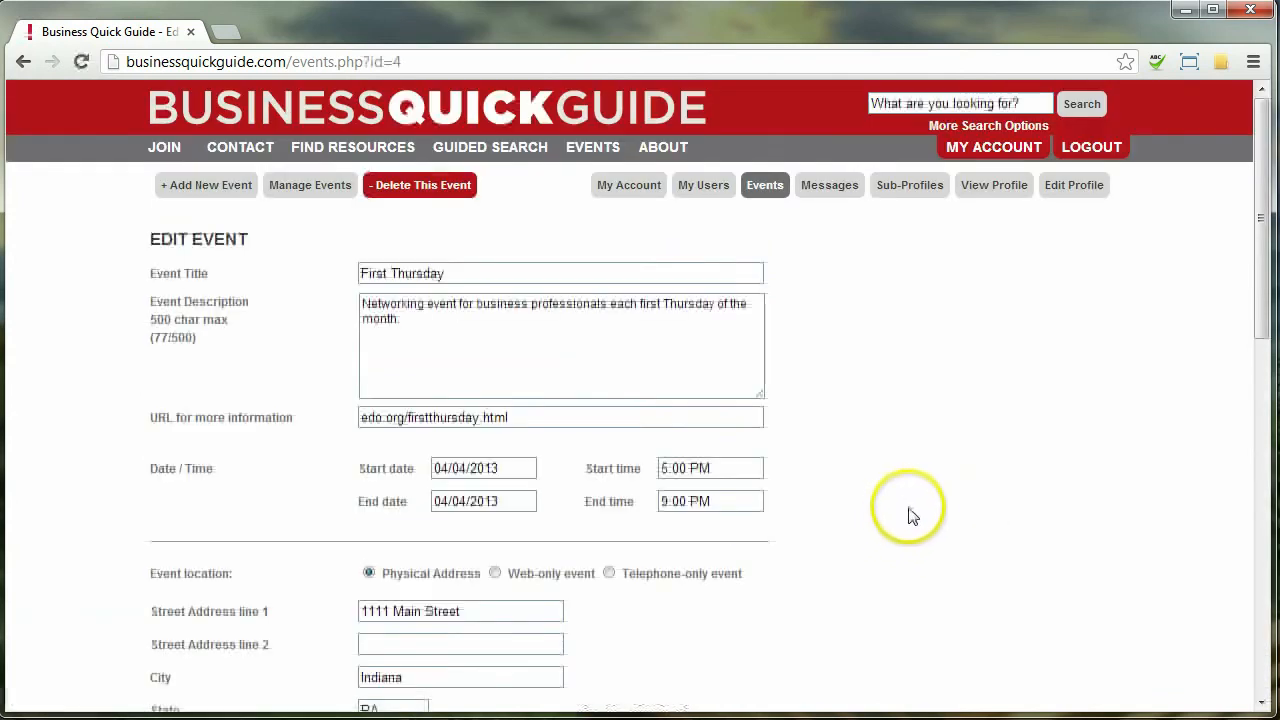
{"action": "left_click", "coordinate": [327, 195]}
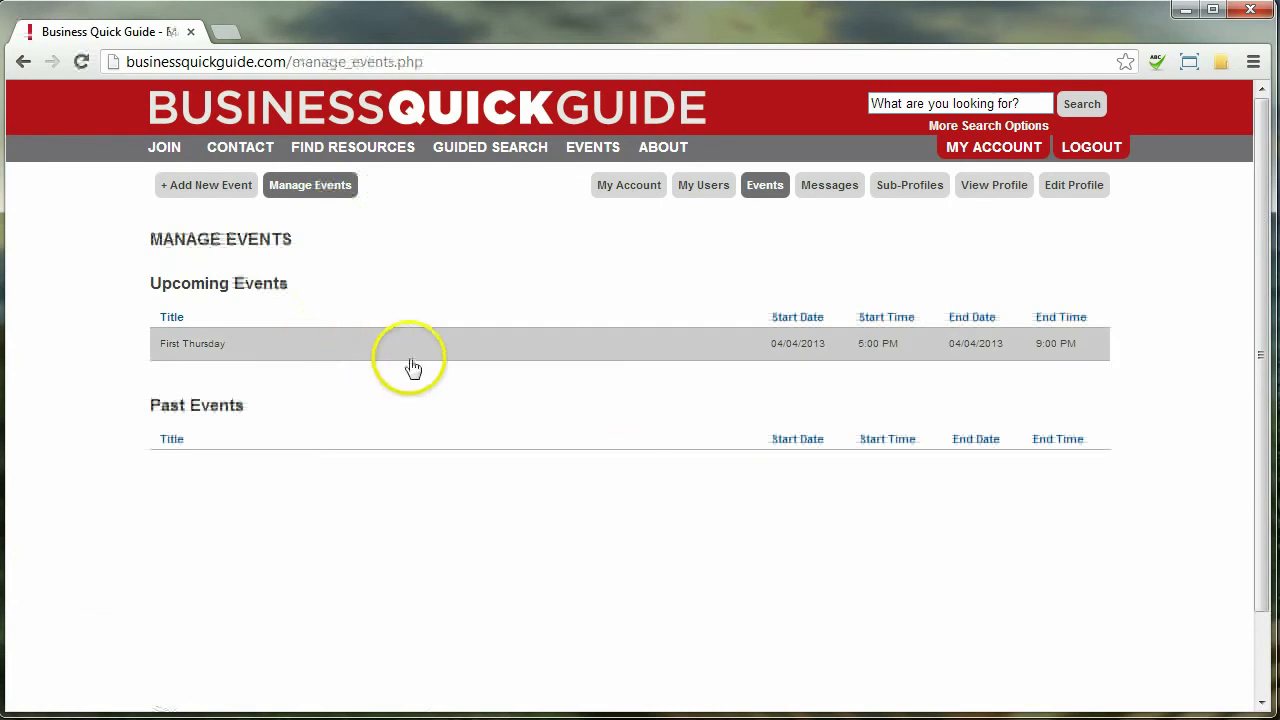
{"action": "left_click", "coordinate": [763, 345]}
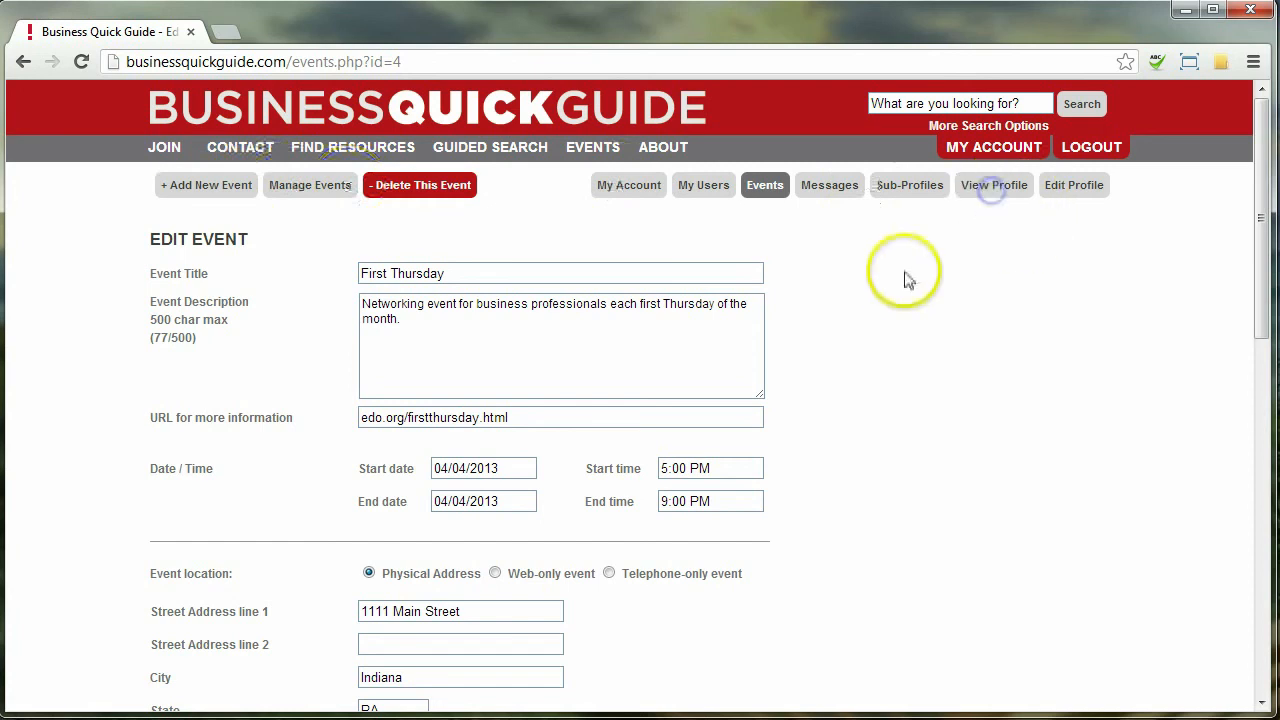
Confirm First Thursday appears among the public profile's upcoming events, then return to the profile
{"action": "left_click", "coordinate": [961, 194]}
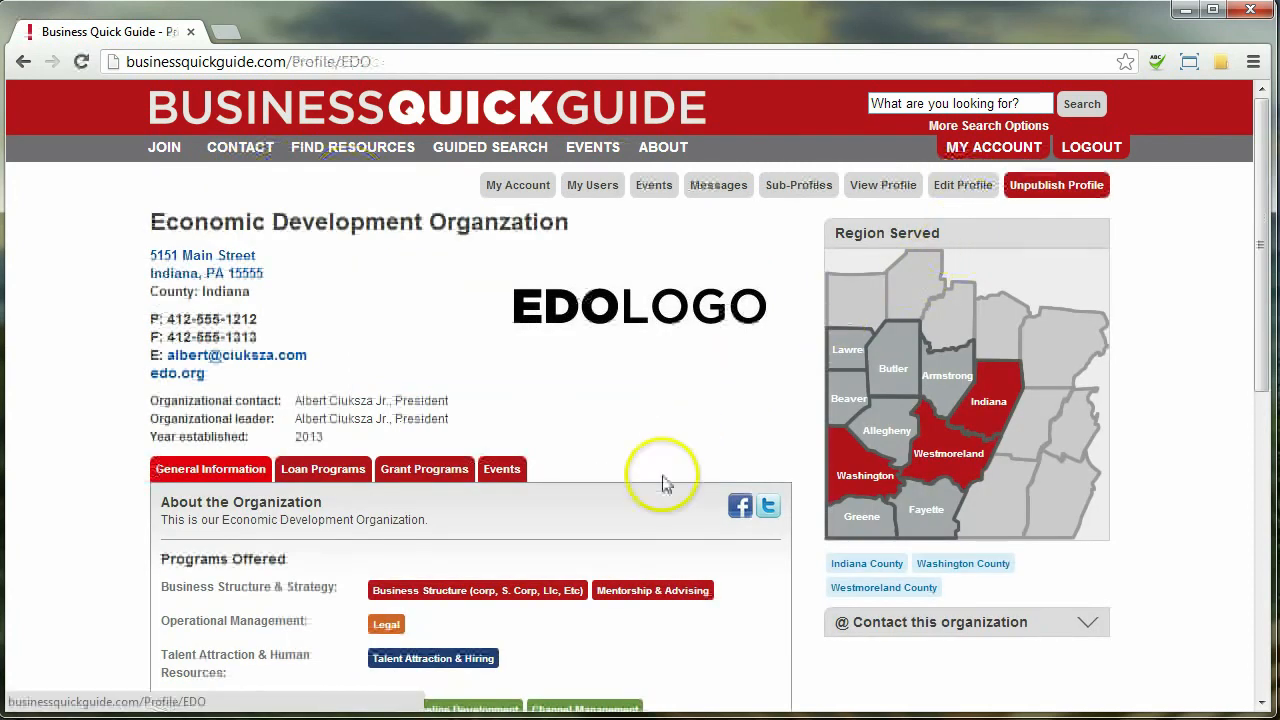
{"action": "left_click", "coordinate": [500, 469]}
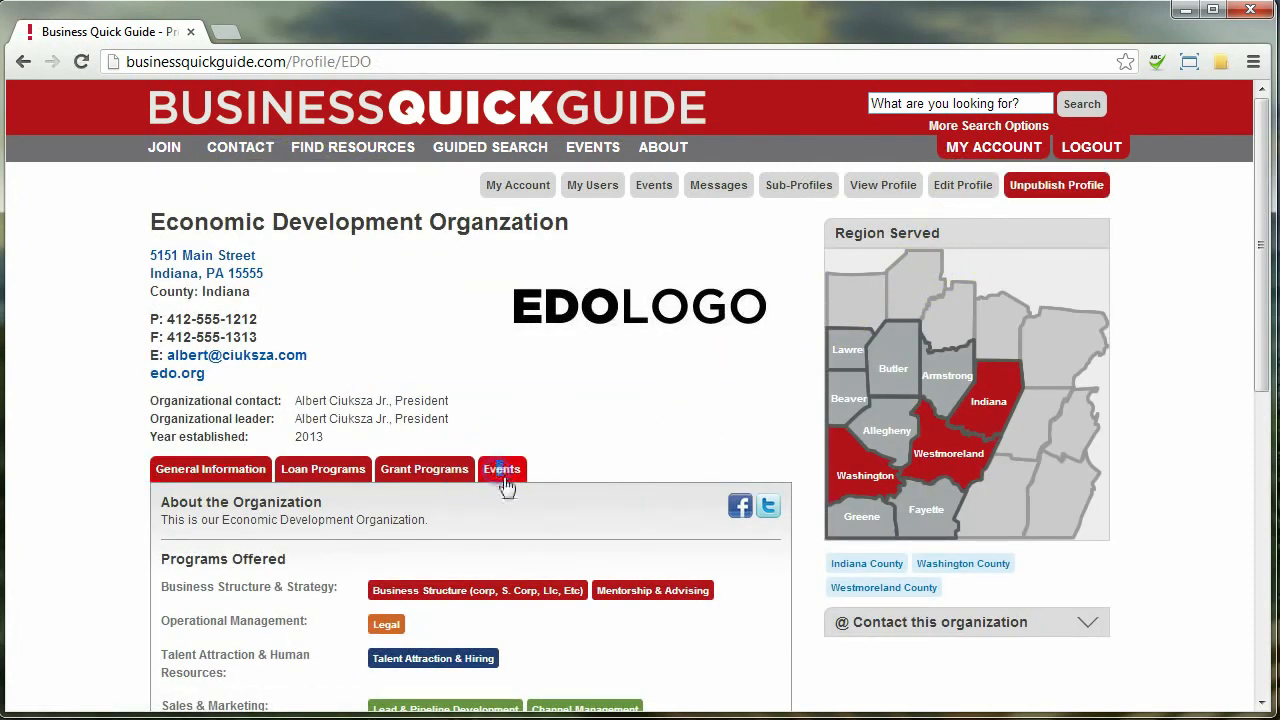
{"action": "scroll", "coordinate": [614, 400], "scroll_direction": "down", "scroll_amount": 1}
{"action": "left_click", "coordinate": [445, 549]}
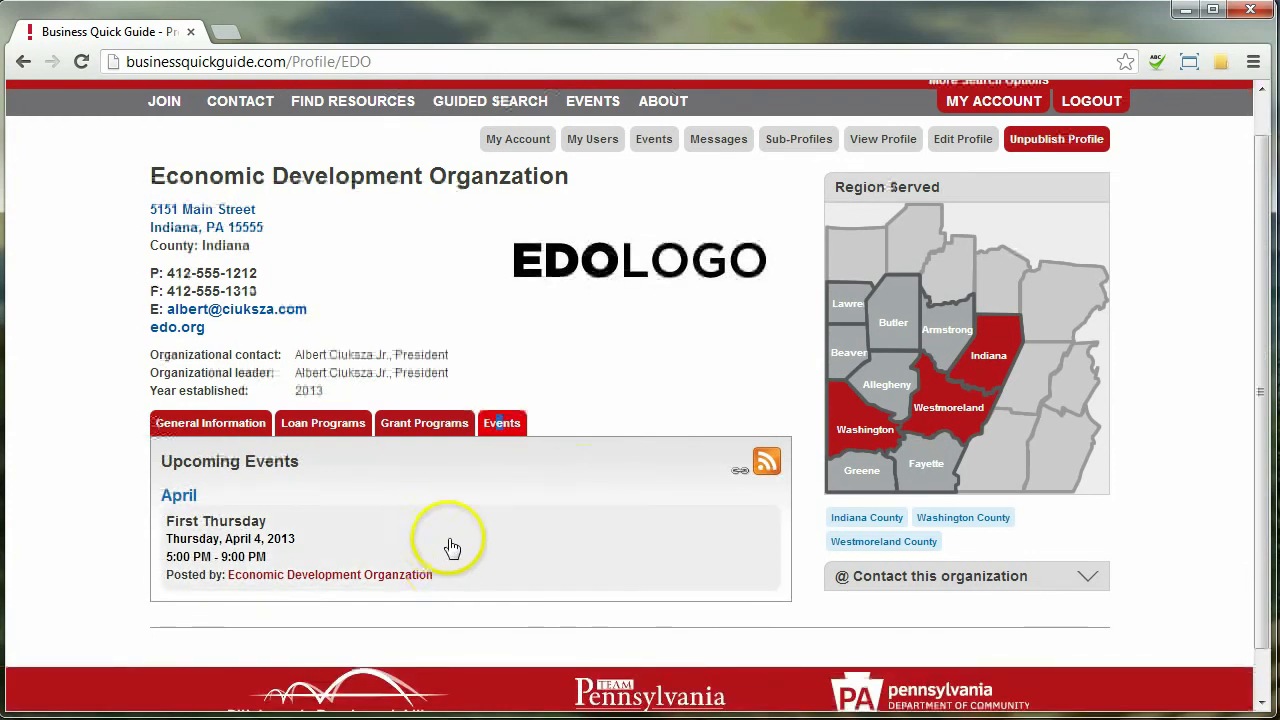
{"action": "scroll", "coordinate": [632, 455], "scroll_direction": "down", "scroll_amount": 2}
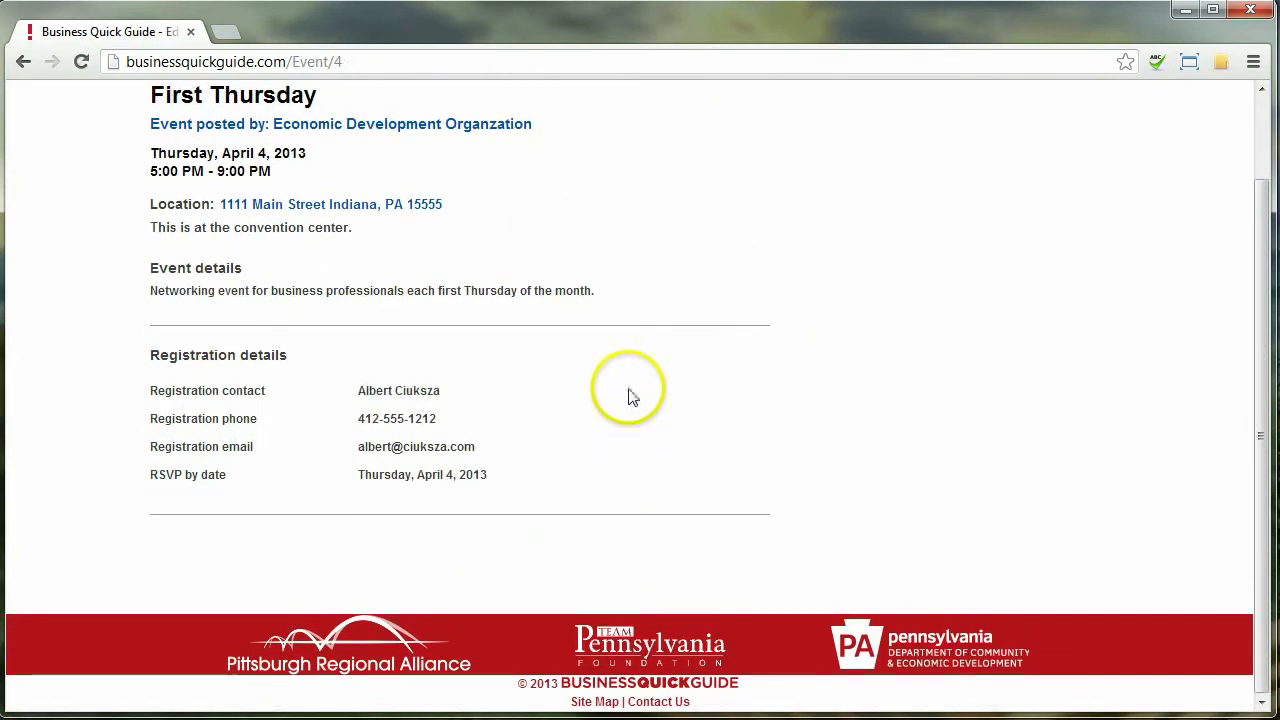
{"action": "scroll", "coordinate": [634, 460], "scroll_direction": "up", "scroll_amount": 2}
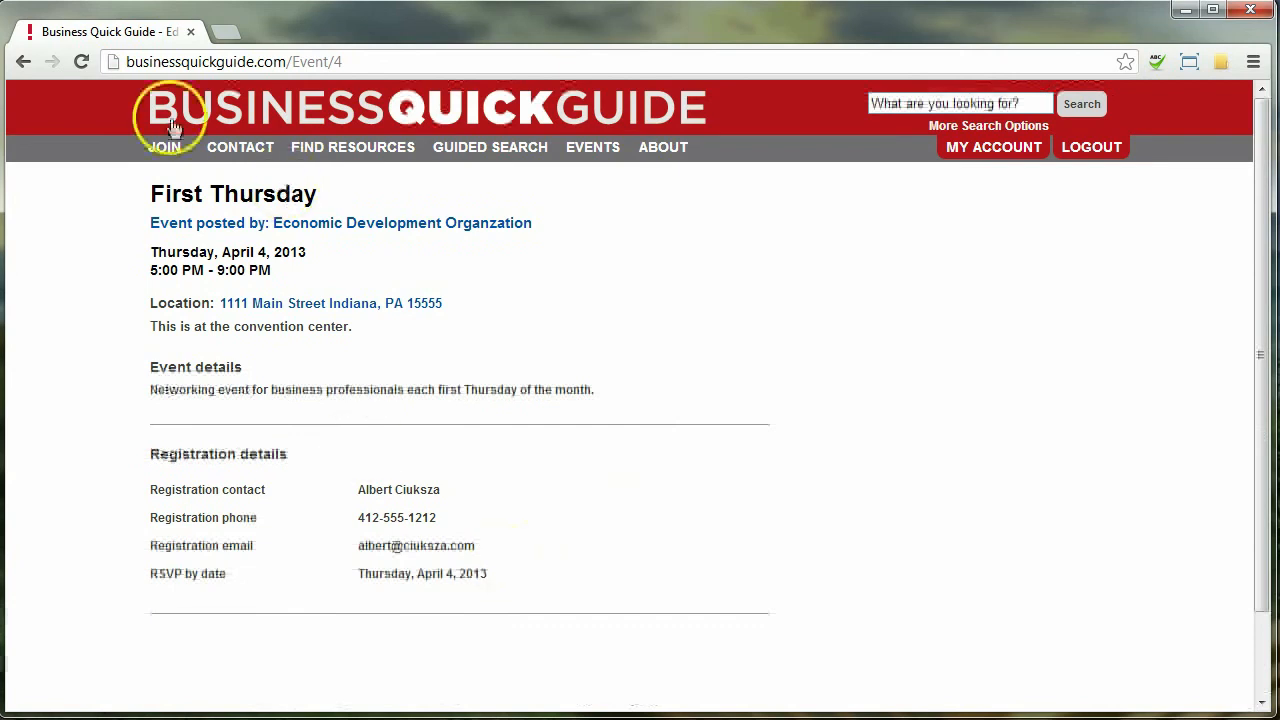
{"action": "left_click", "coordinate": [25, 63]}
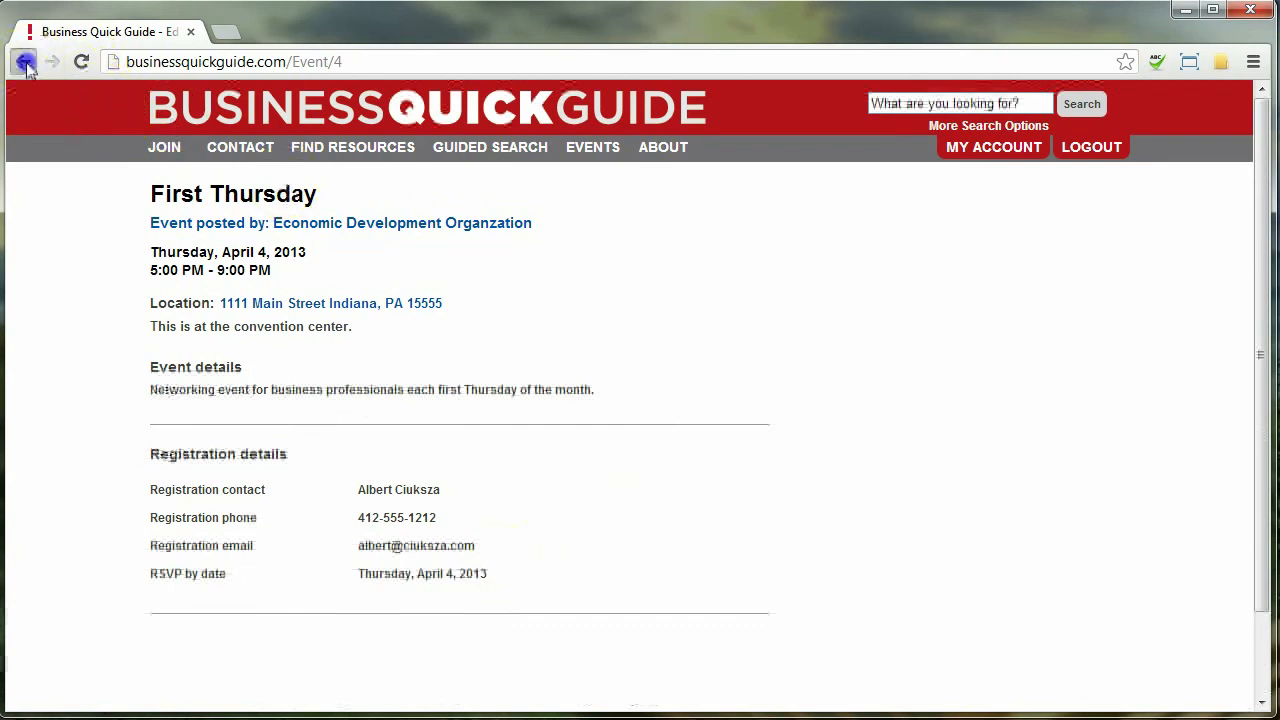
{"action": "left_click", "coordinate": [24, 64]}
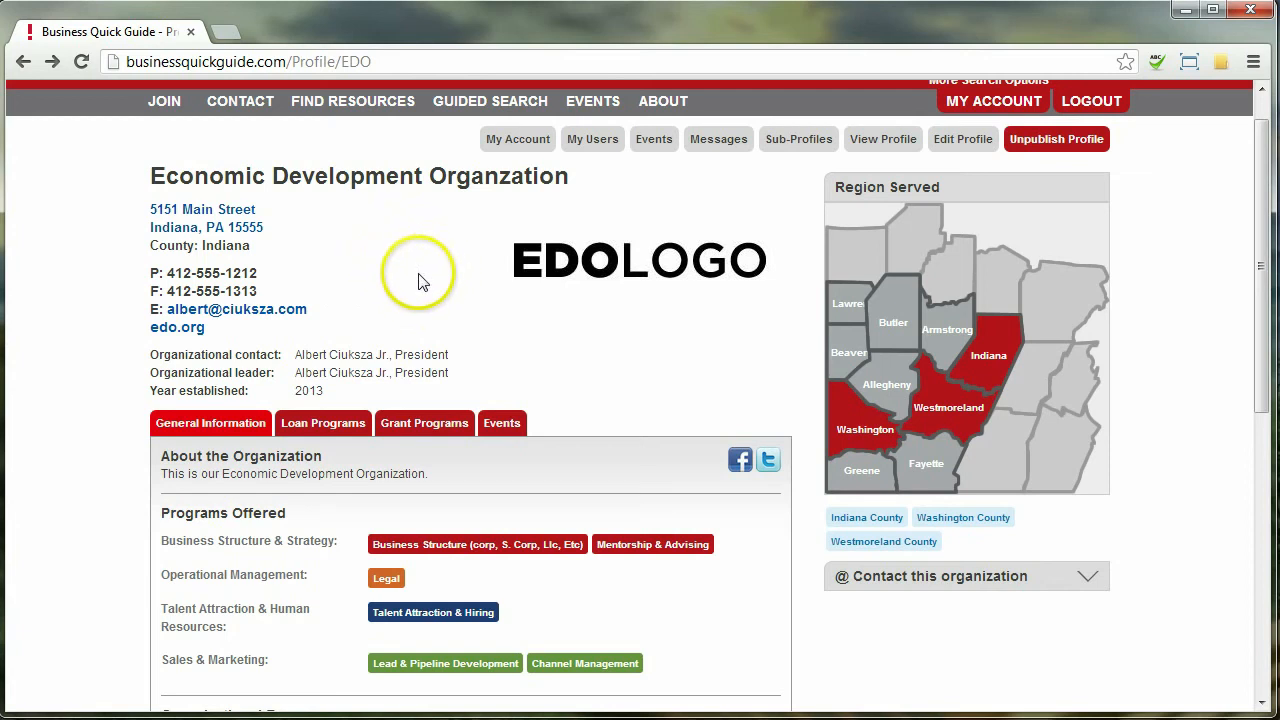
Create a new user account from My Users using the new user's e-mail address
{"action": "left_click", "coordinate": [714, 136]}
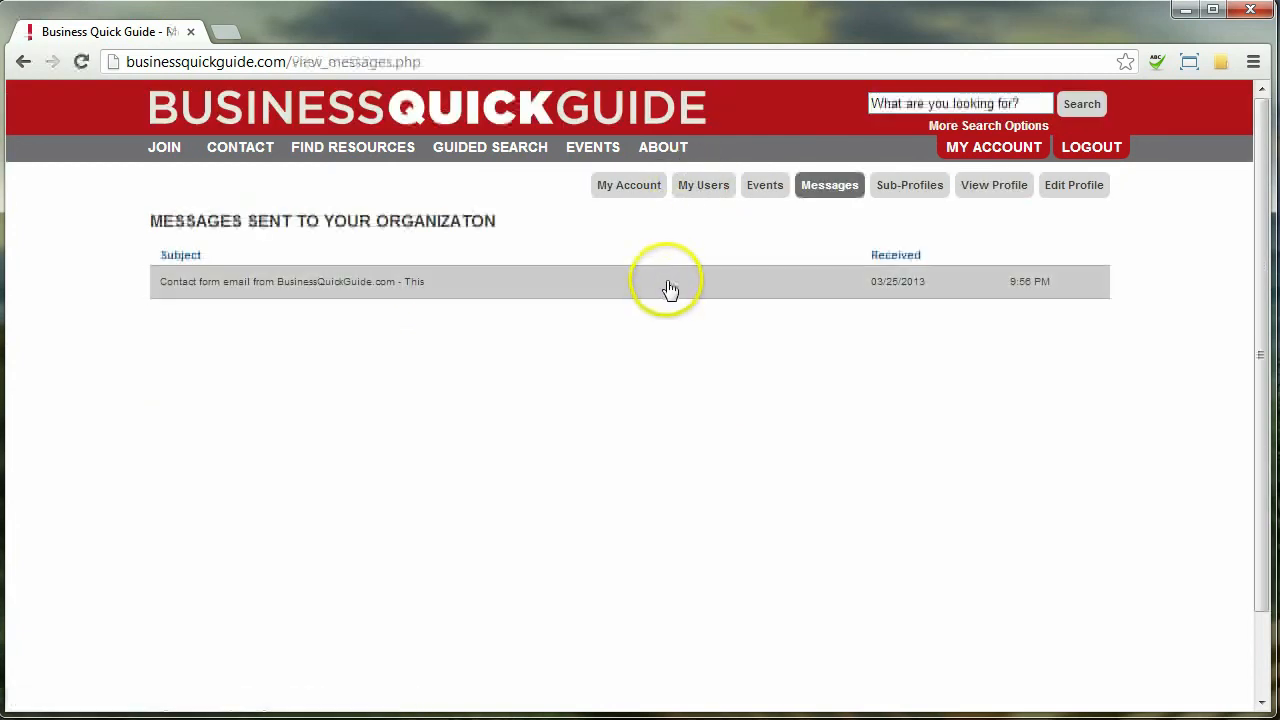
{"action": "left_click", "coordinate": [706, 187]}
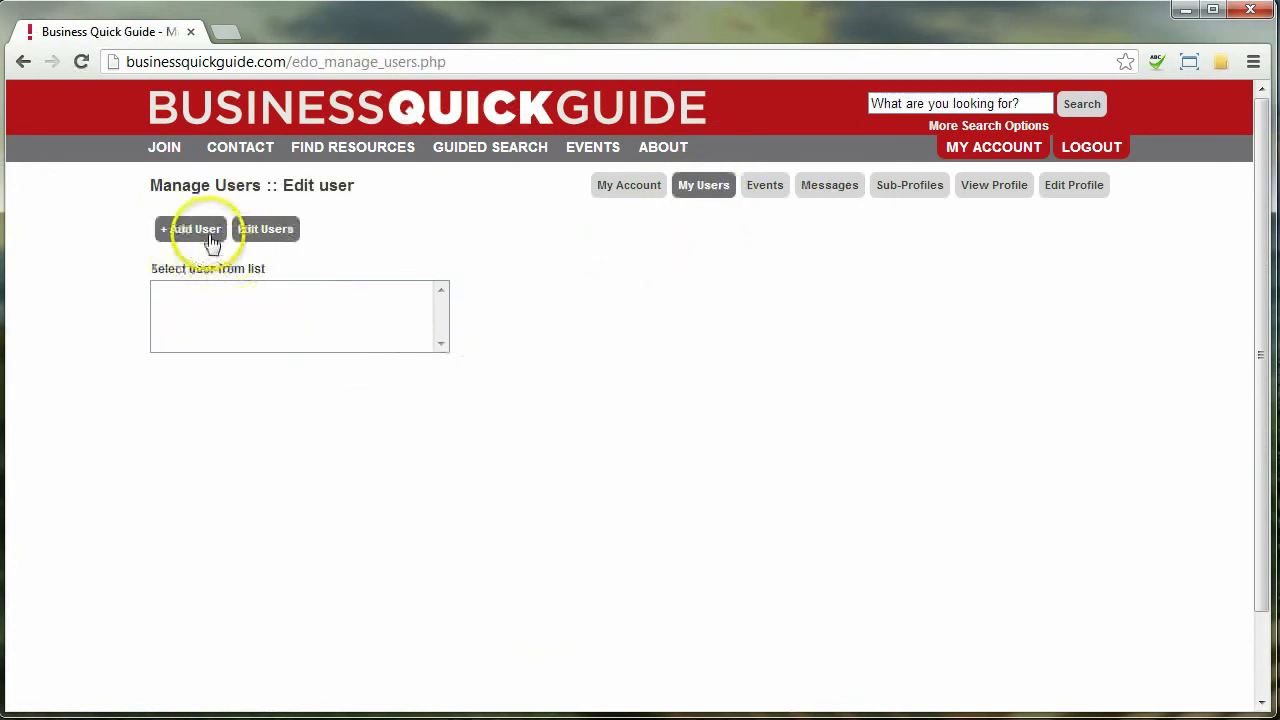
{"action": "left_click", "coordinate": [198, 238]}
{"action": "left_click", "coordinate": [237, 290]}
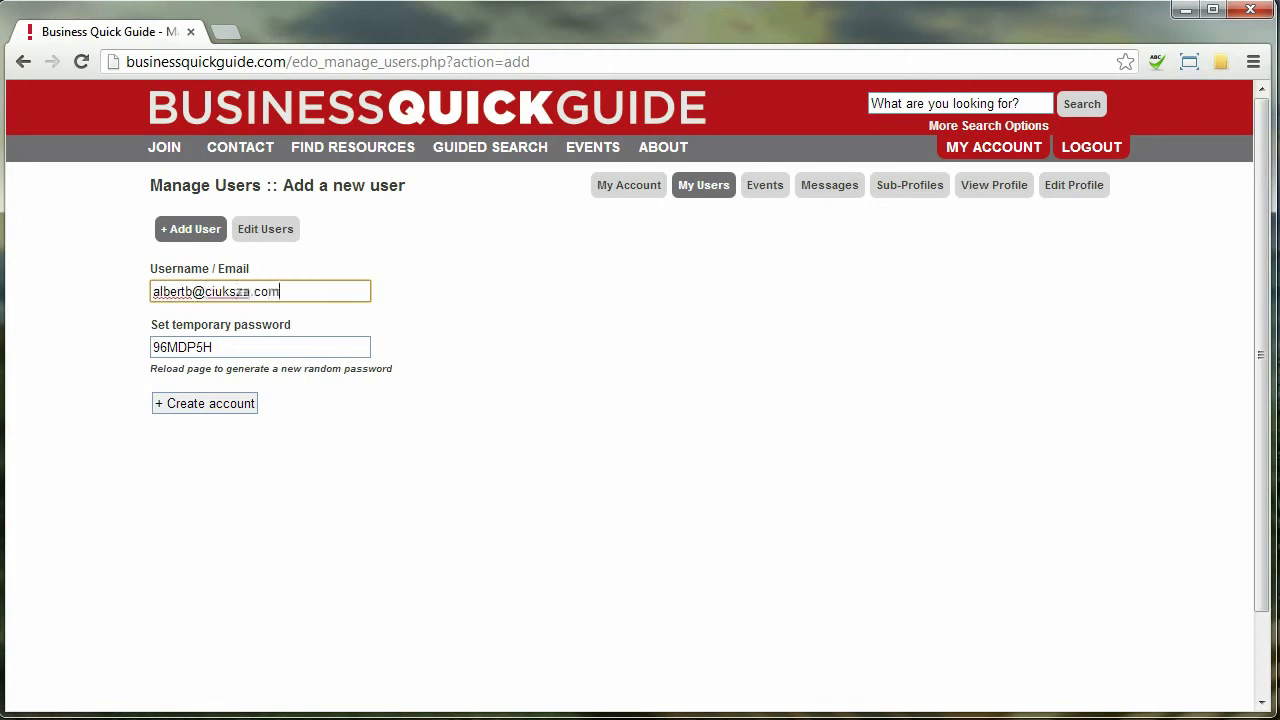
{"action": "left_click", "coordinate": [223, 403]}
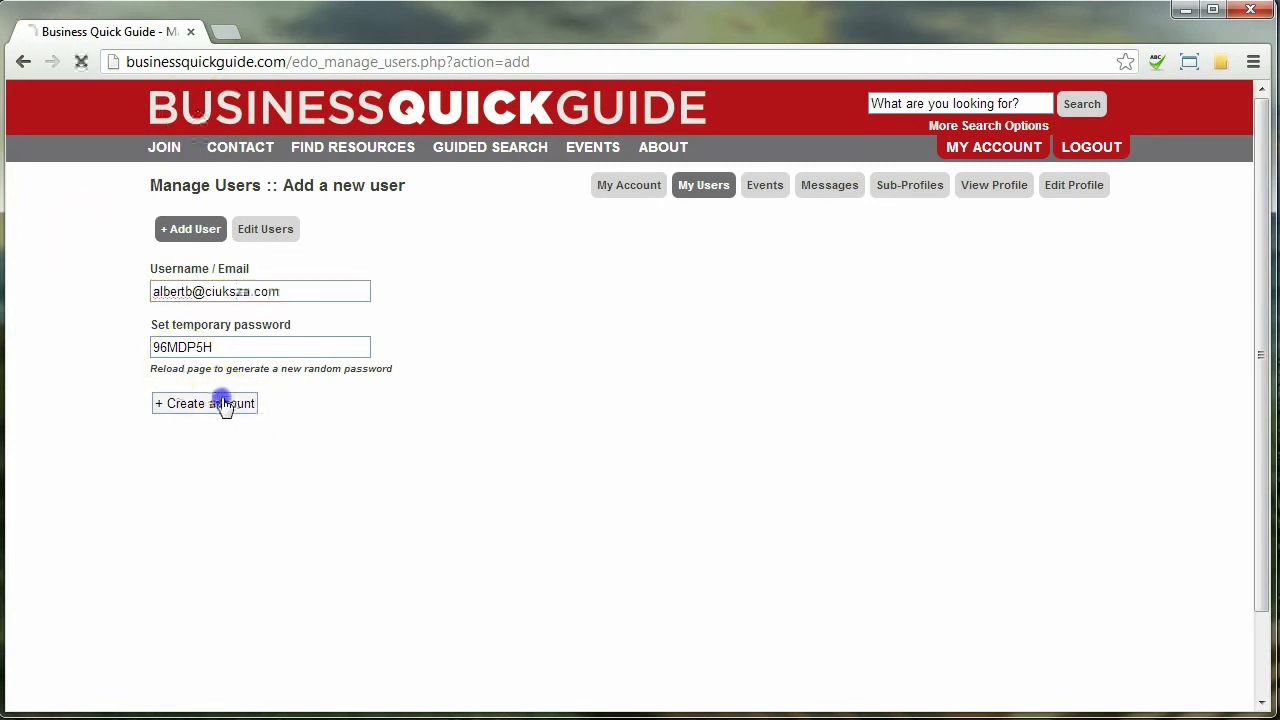
Grant the user edit access to the Economic Development Organzation profile and save
{"action": "left_click", "coordinate": [358, 511]}
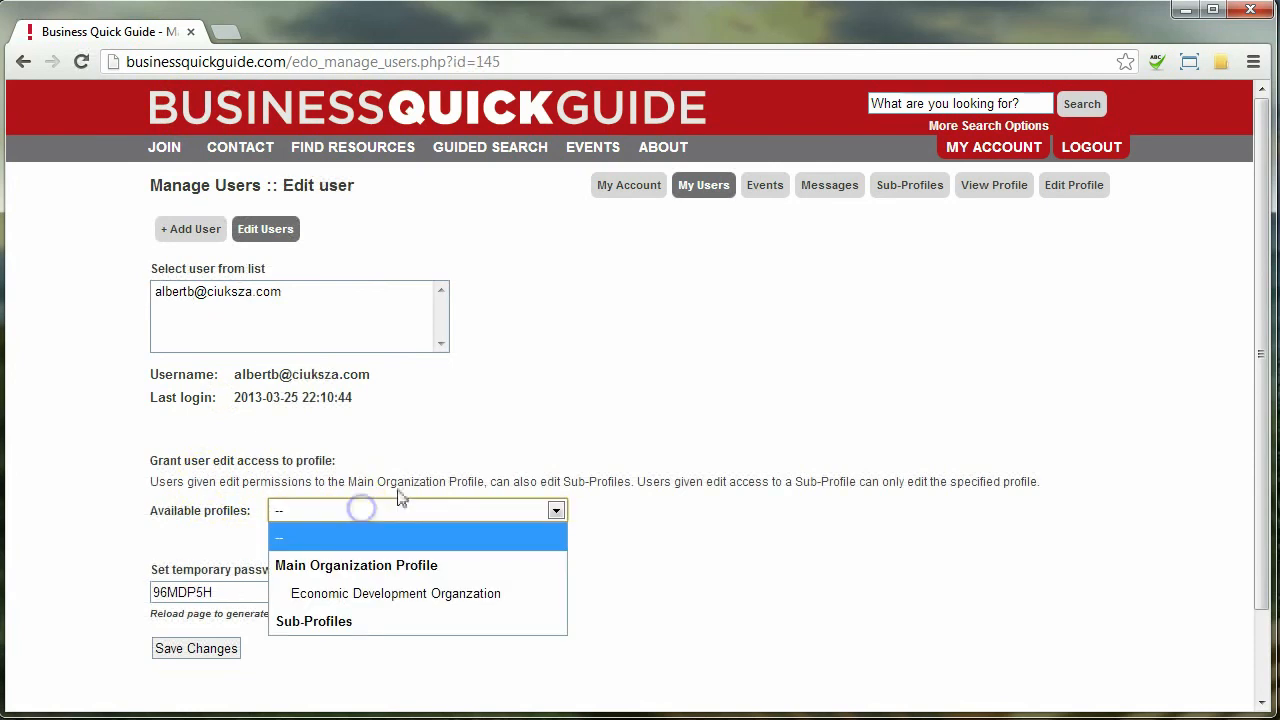
{"action": "left_click", "coordinate": [440, 596]}
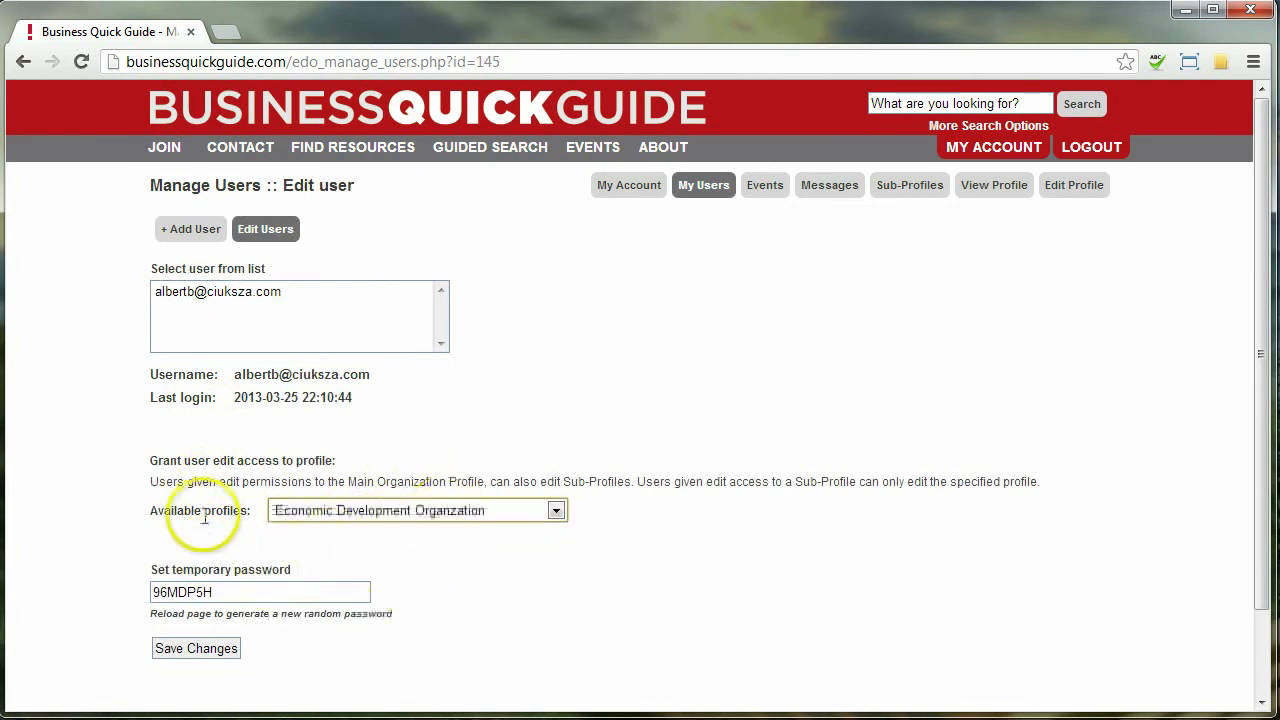
{"action": "scroll", "coordinate": [197, 525], "scroll_direction": "down", "scroll_amount": 2}
{"action": "left_click", "coordinate": [165, 563]}
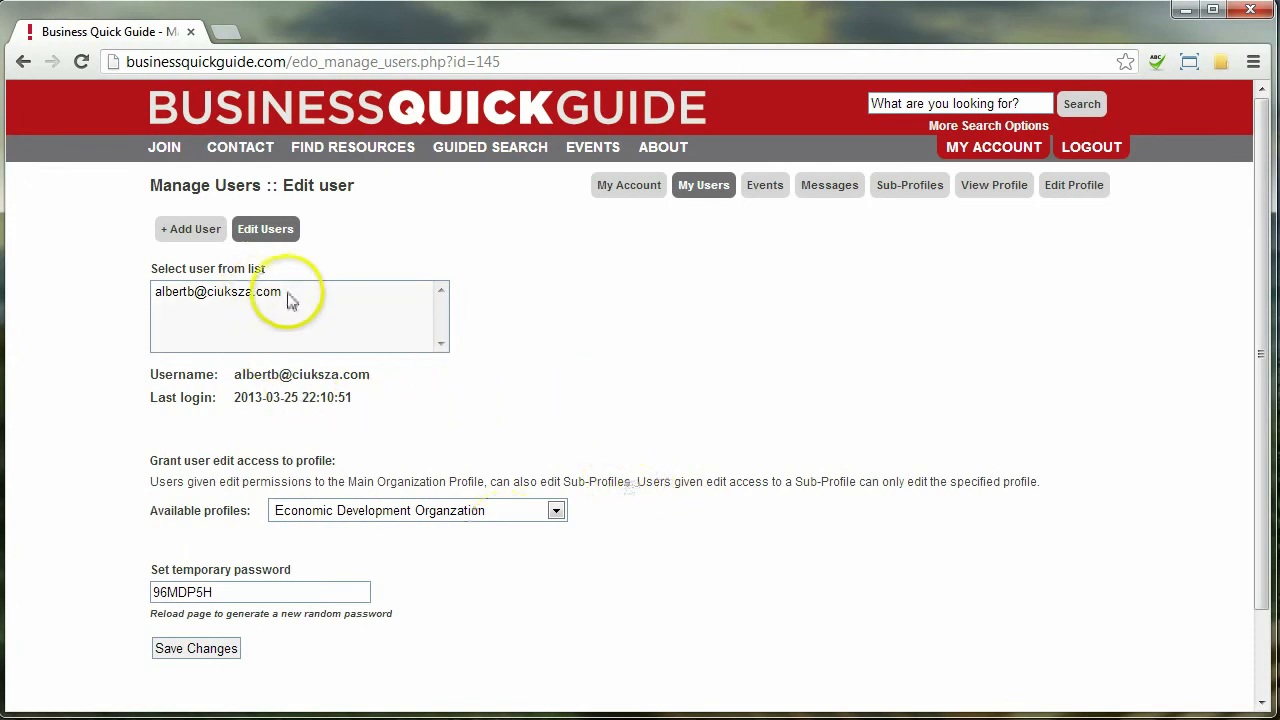
{"action": "left_click", "coordinate": [910, 185]}
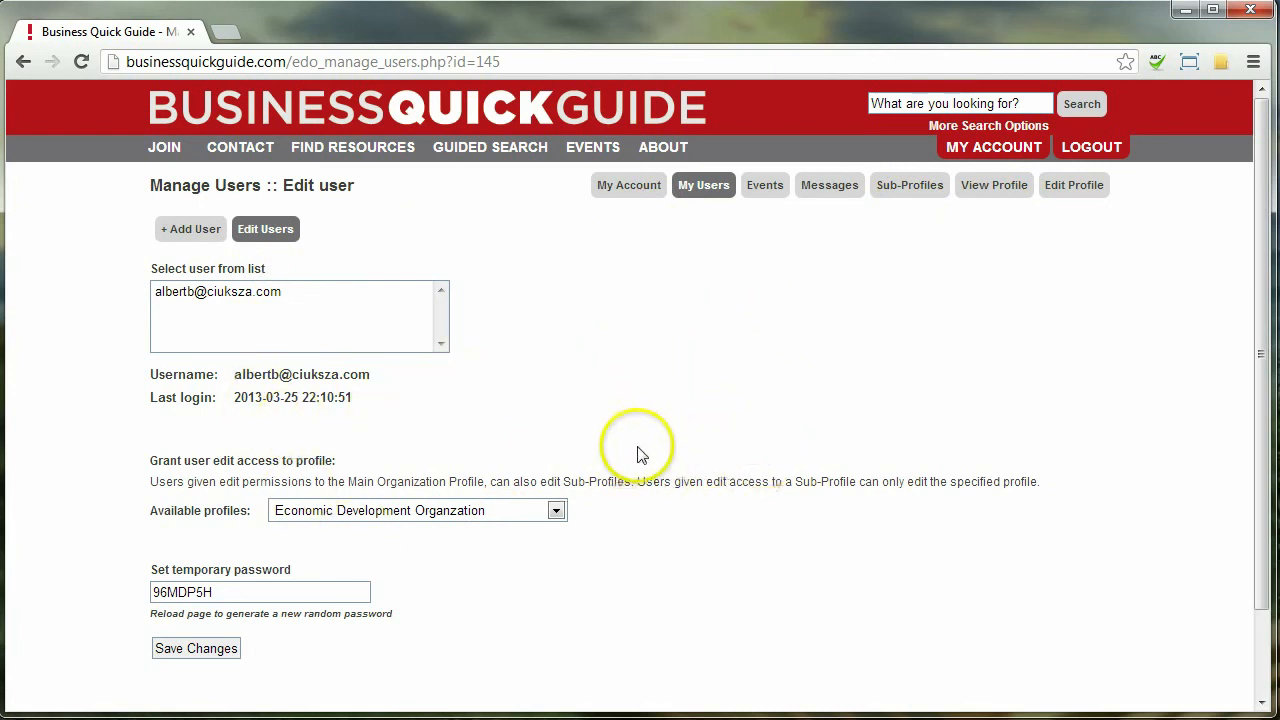
{"action": "left_click", "coordinate": [414, 510]}
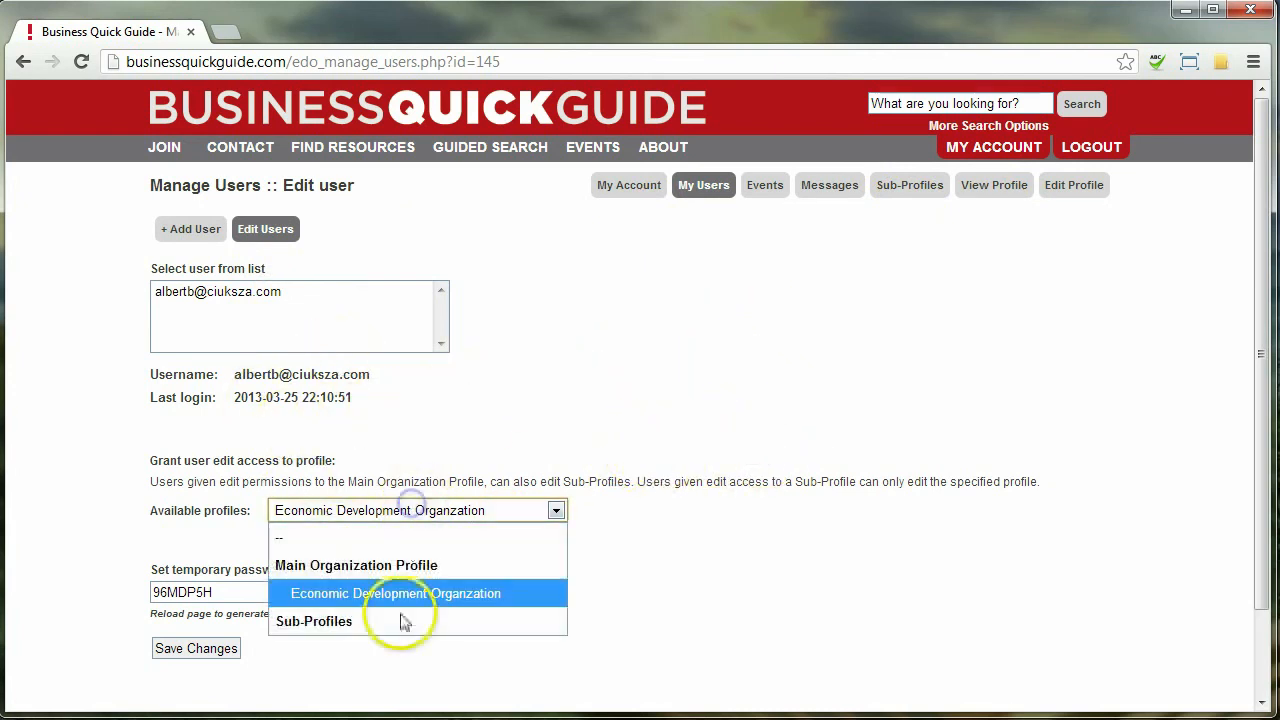
{"action": "left_click", "coordinate": [677, 397]}
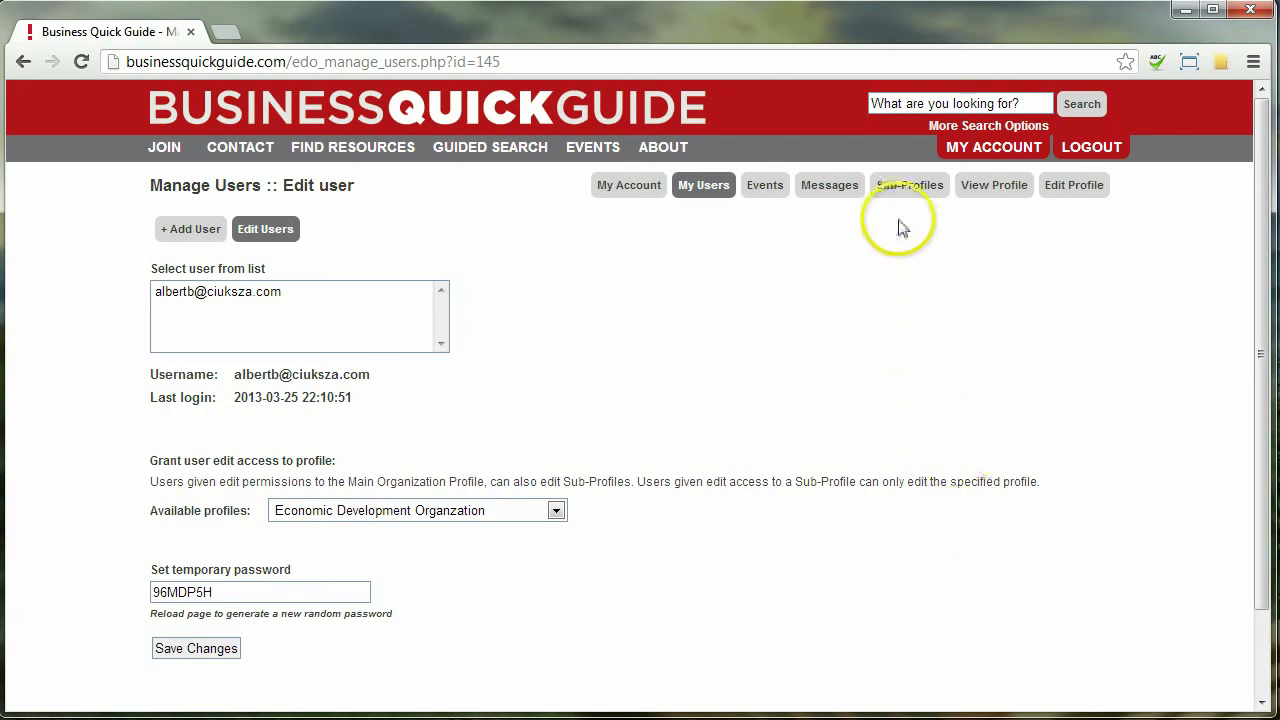
Create a sub-profile with organization name 'EDO Sub Organization' and profile name EDOSub
{"action": "left_click", "coordinate": [908, 186]}
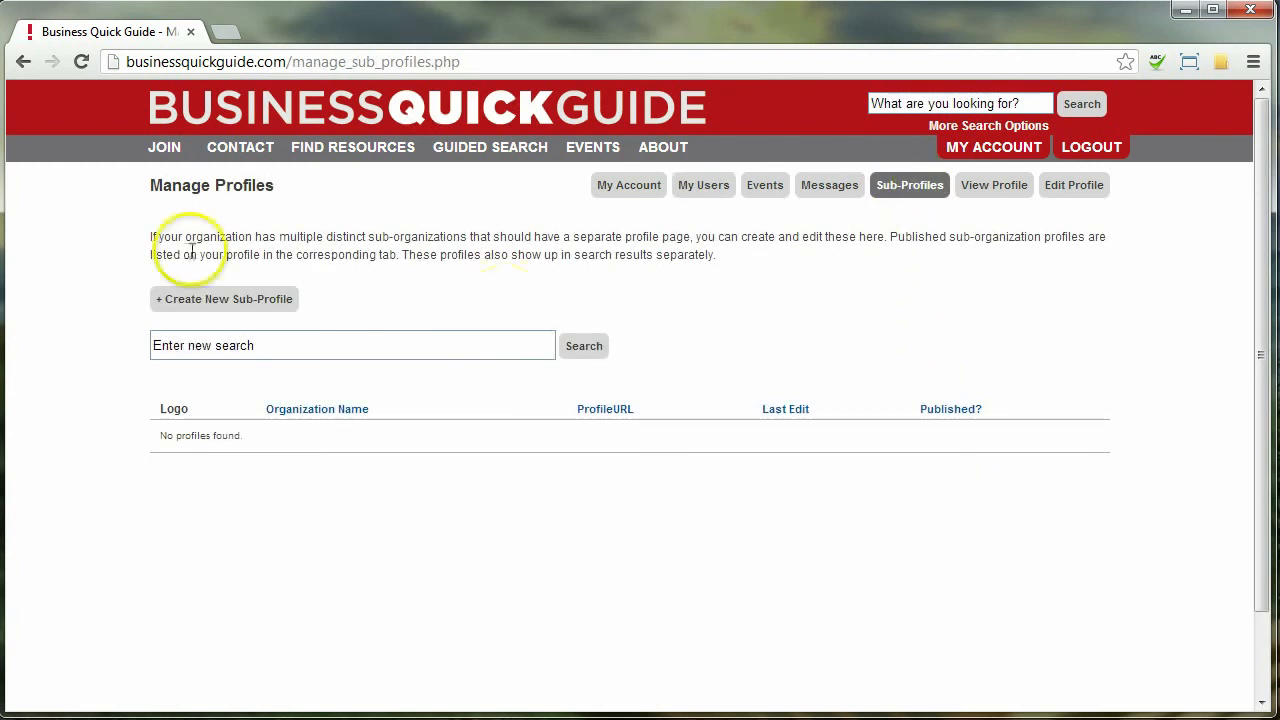
{"action": "left_click", "coordinate": [215, 300]}
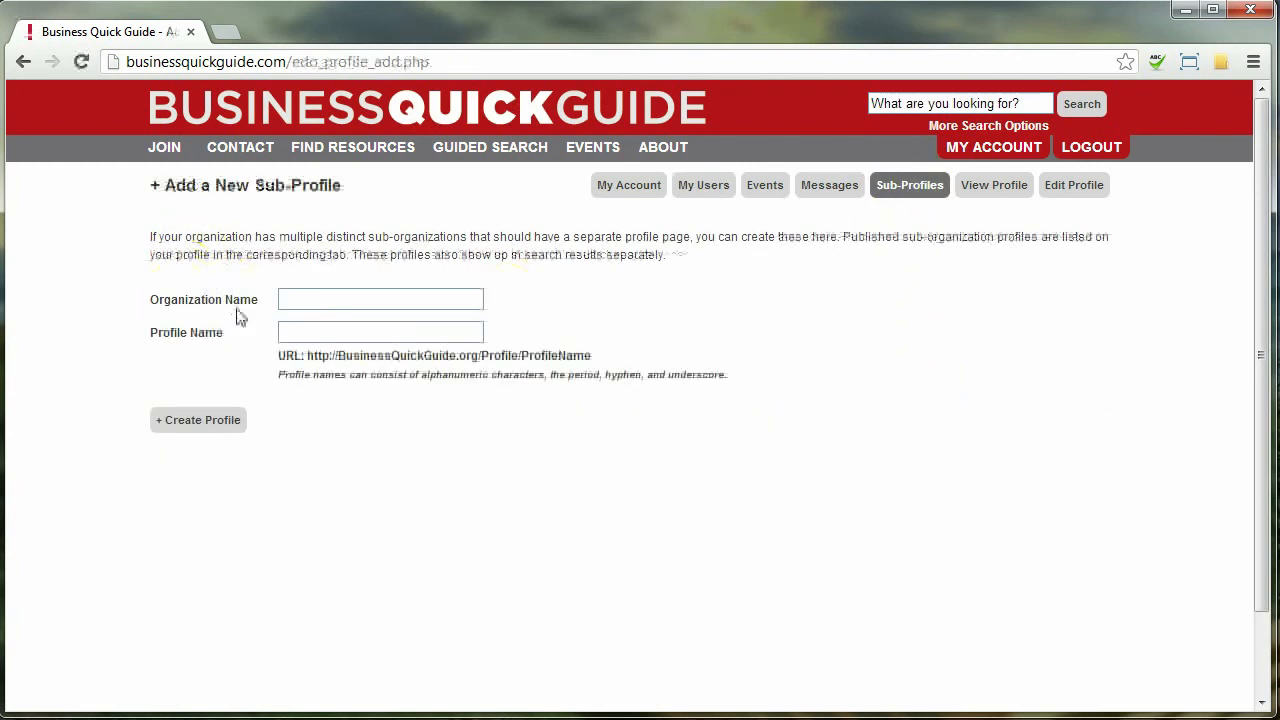
{"action": "left_click", "coordinate": [320, 298]}
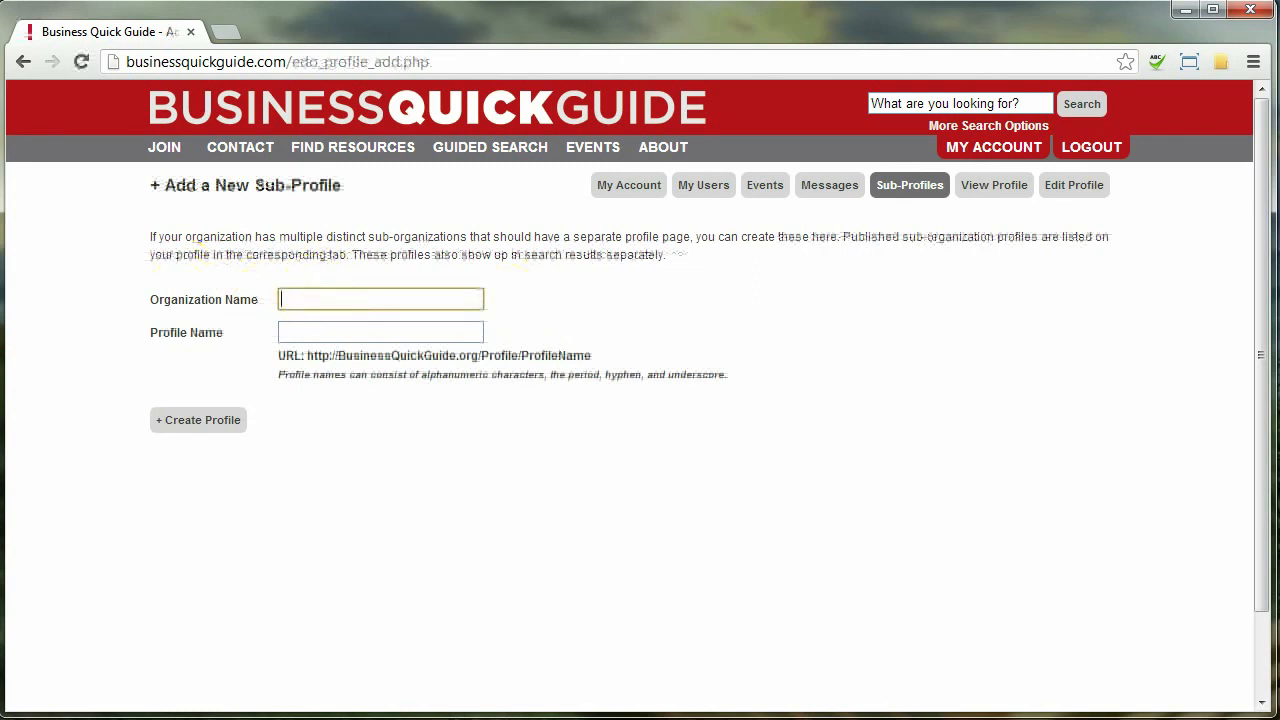
{"action": "type", "text": "EDO Su"}
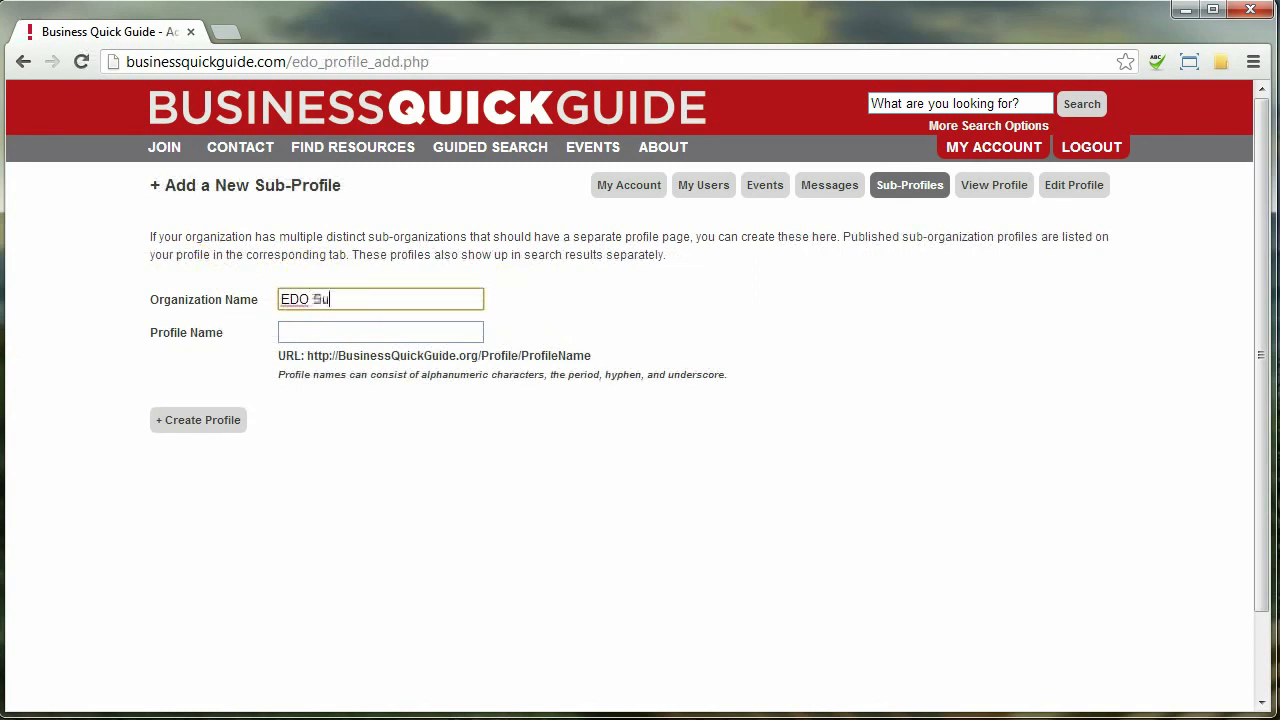
{"action": "type", "text": "b Organization"}
{"action": "key", "text": "Tab"}
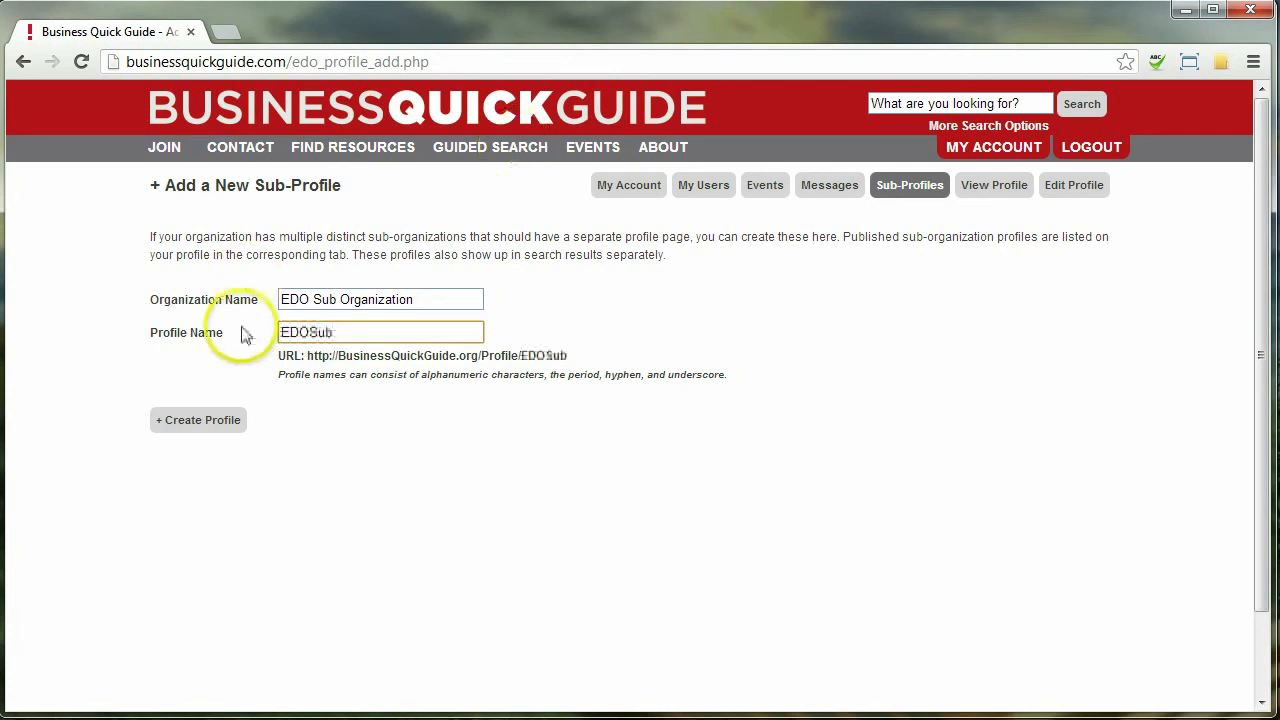
{"action": "left_click", "coordinate": [205, 421]}
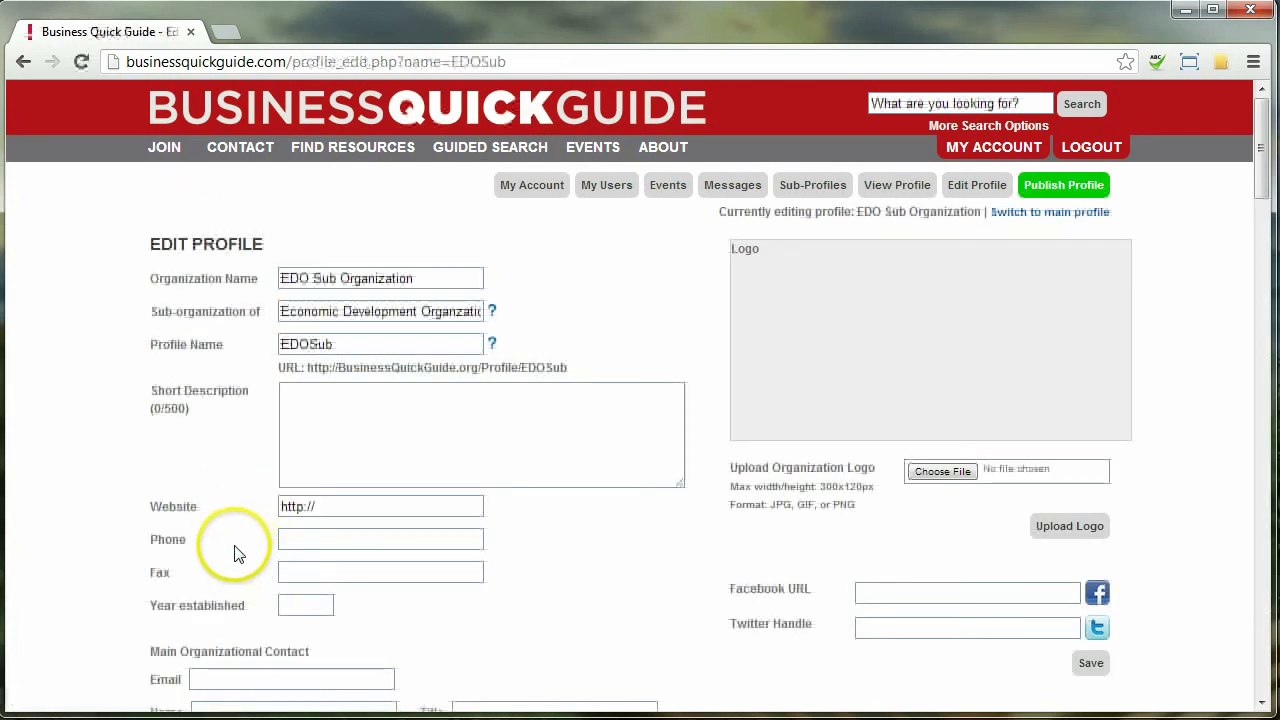
Upload edosuborglogo.jpg as the sub-profile logo and publish the profile
{"action": "scroll", "coordinate": [170, 560], "scroll_direction": "down", "scroll_amount": 3}
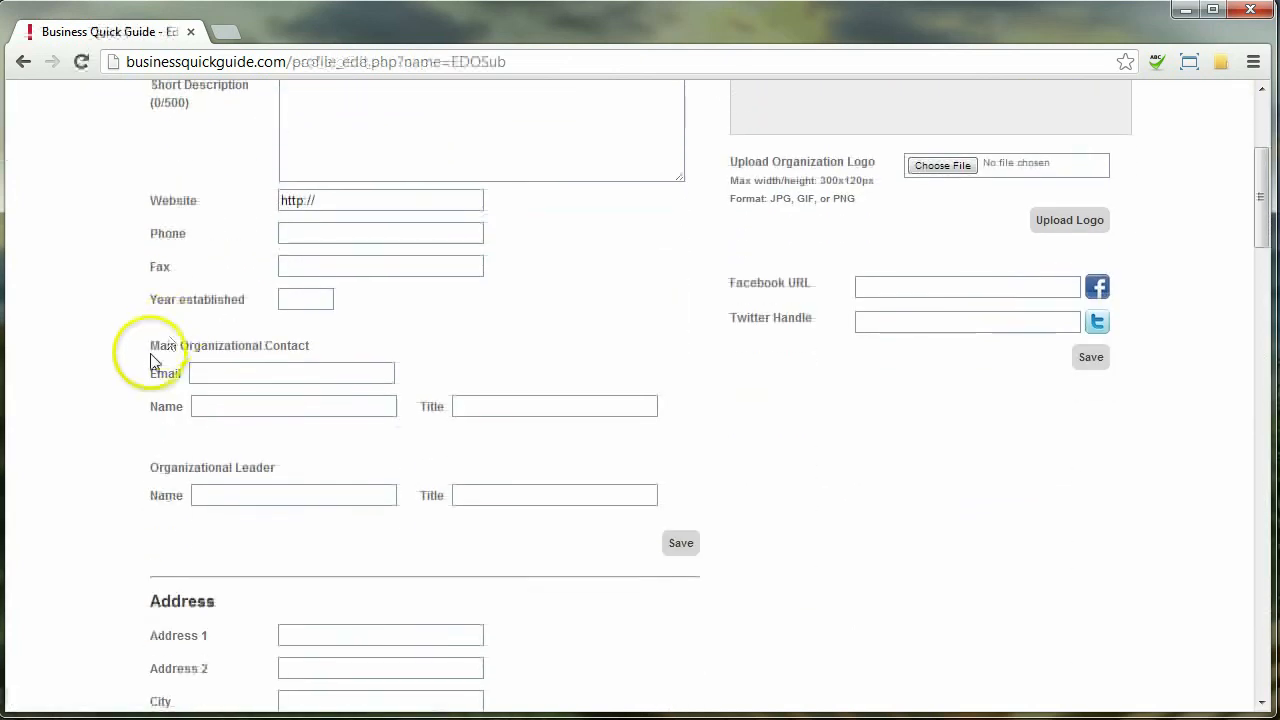
{"action": "scroll", "coordinate": [155, 362], "scroll_direction": "down", "scroll_amount": 7}
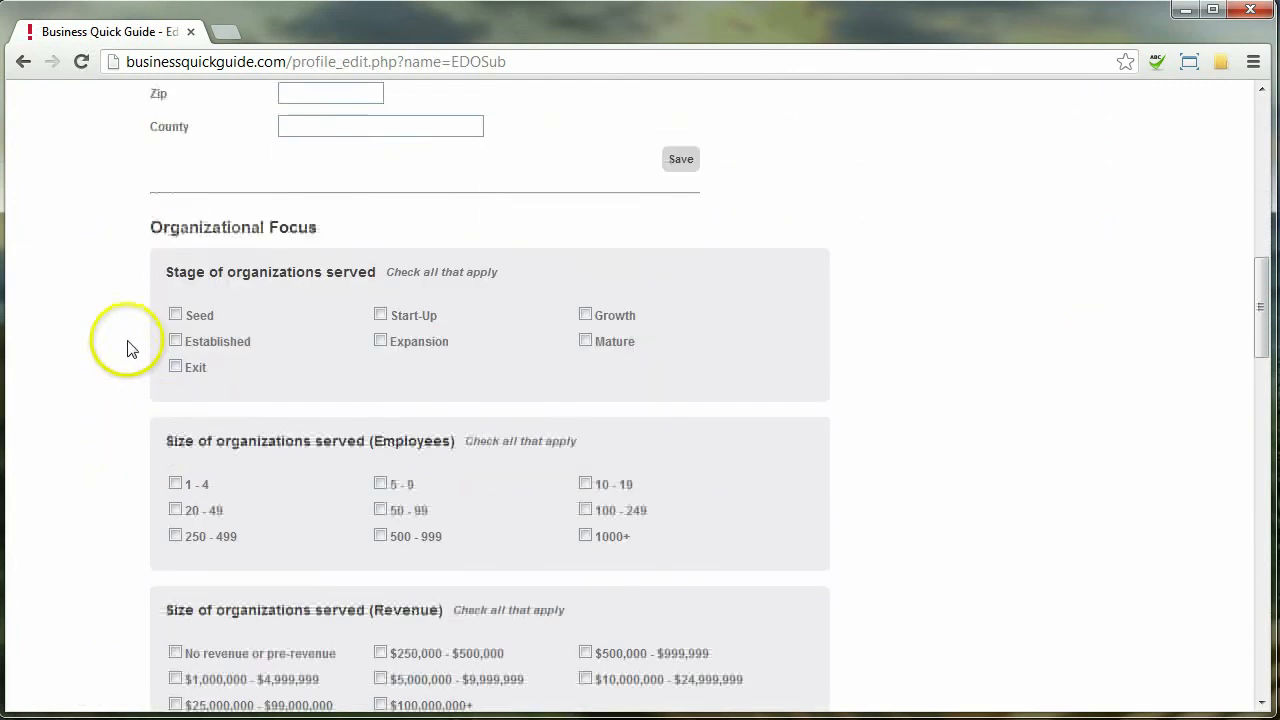
{"action": "scroll", "coordinate": [127, 348], "scroll_direction": "down", "scroll_amount": 5}
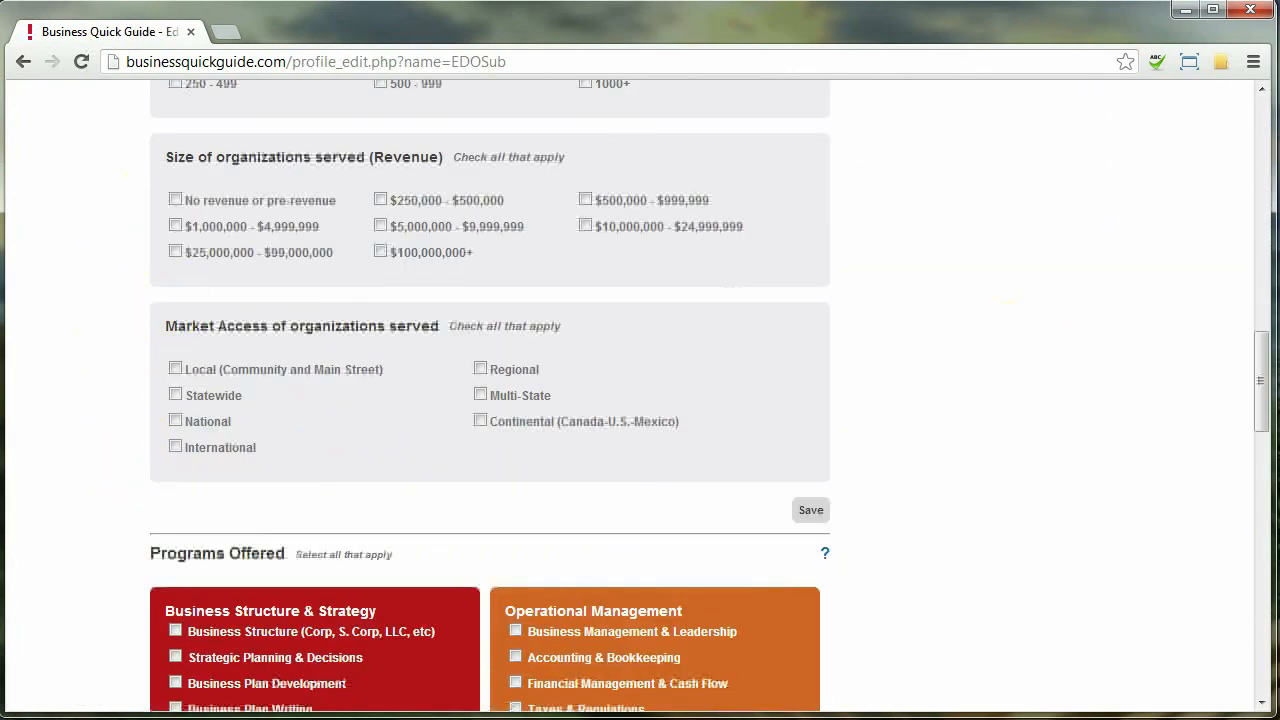
{"action": "left_click_drag", "start_coordinate": [1260, 380], "coordinate": [1260, 120]}
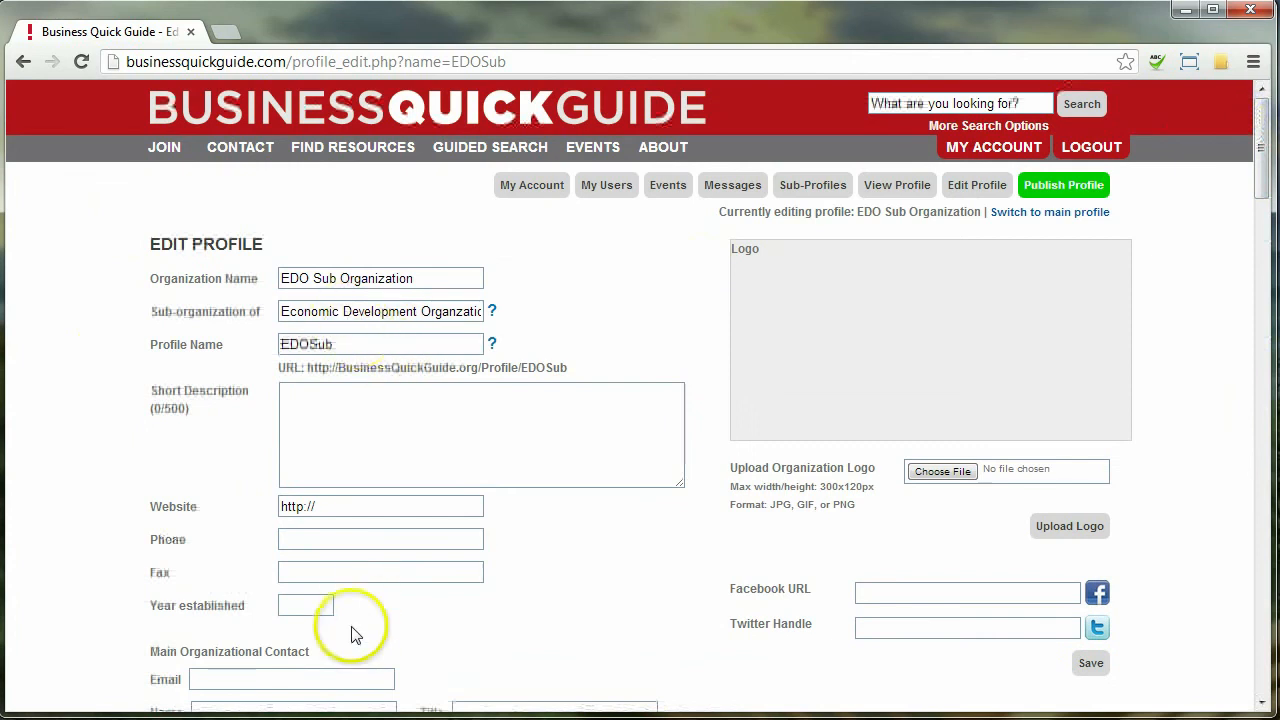
{"action": "scroll", "coordinate": [390, 650], "scroll_direction": "down", "scroll_amount": 1}
{"action": "scroll", "coordinate": [629, 555], "scroll_direction": "up", "scroll_amount": 1}
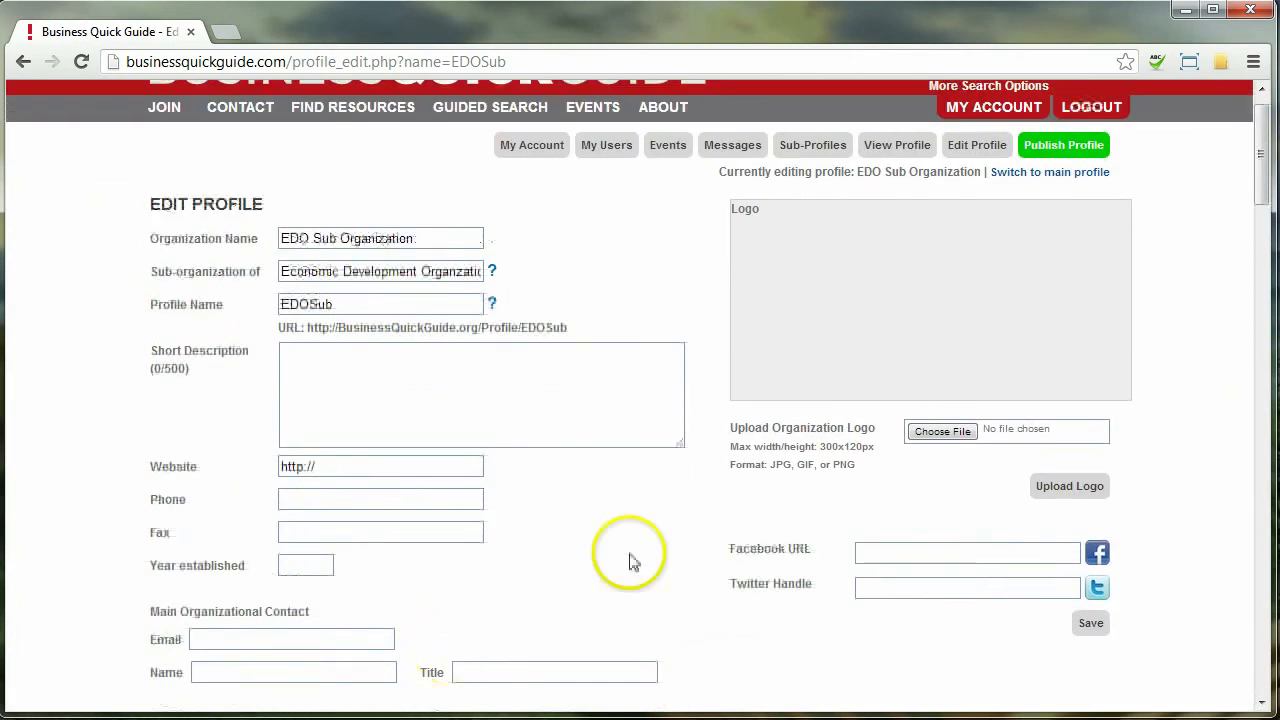
{"action": "left_click", "coordinate": [942, 431]}
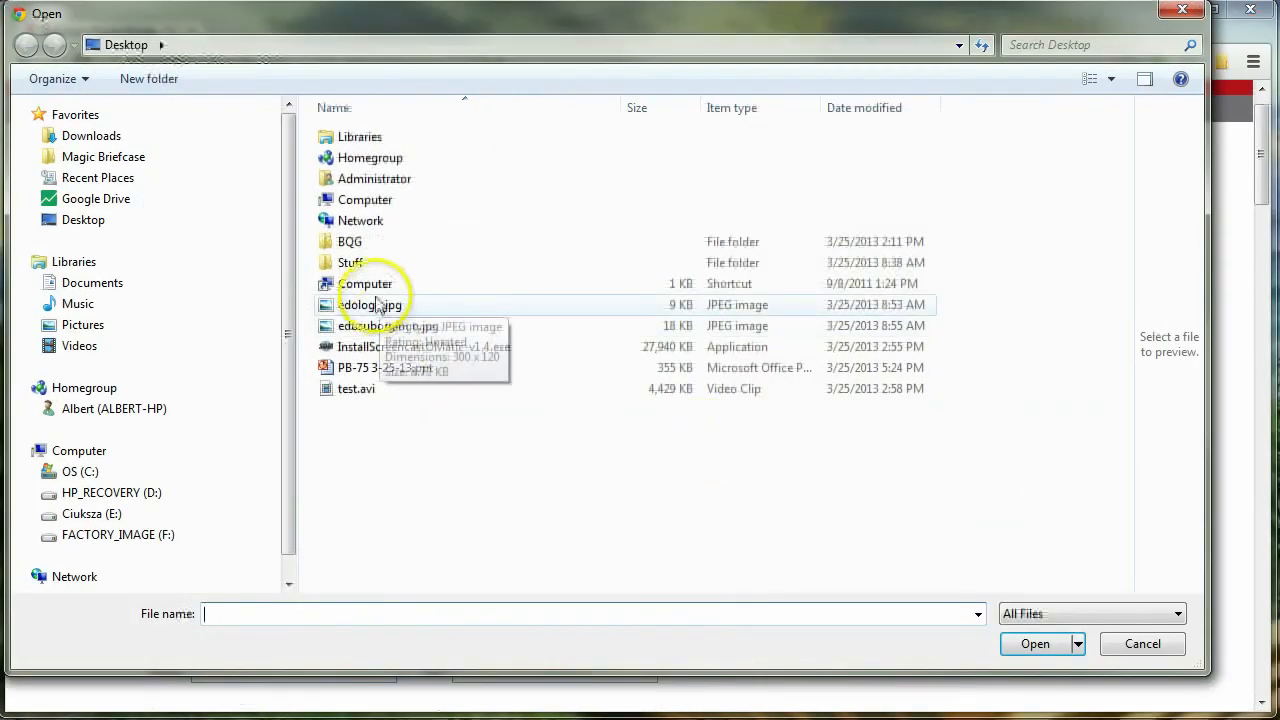
{"action": "left_click", "coordinate": [400, 326]}
{"action": "left_click", "coordinate": [1048, 641]}
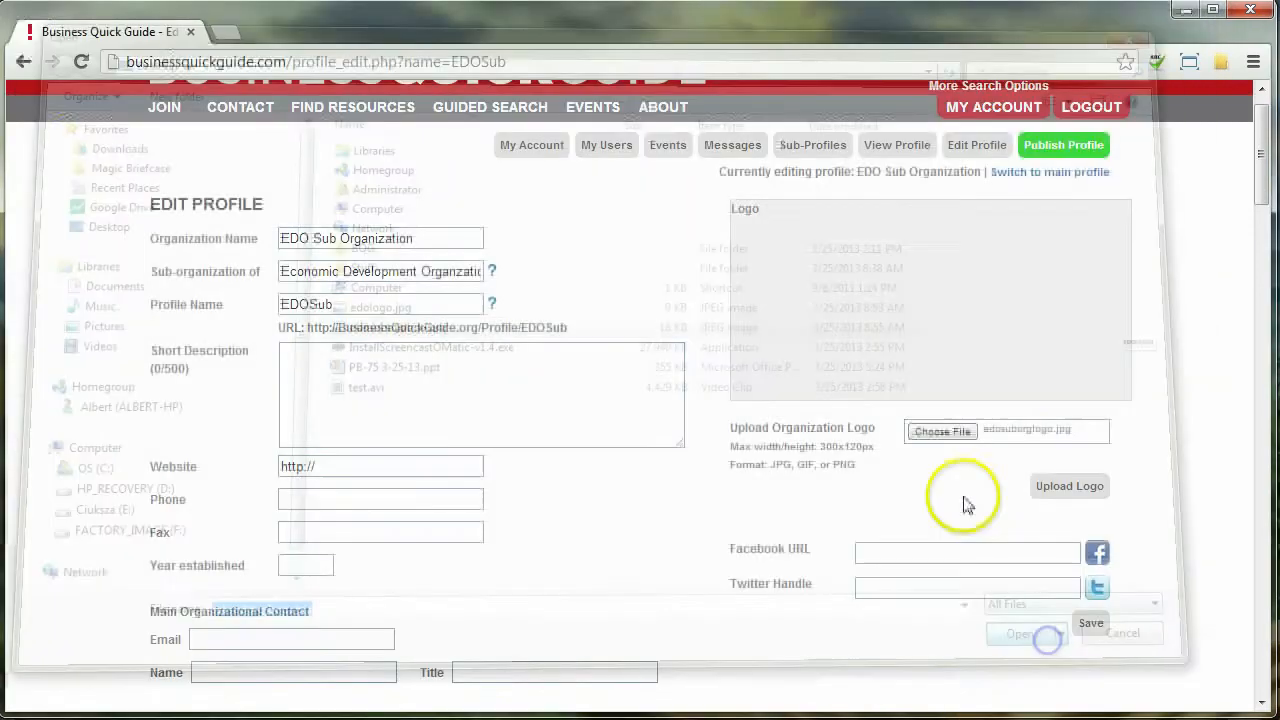
{"action": "left_click", "coordinate": [1060, 488]}
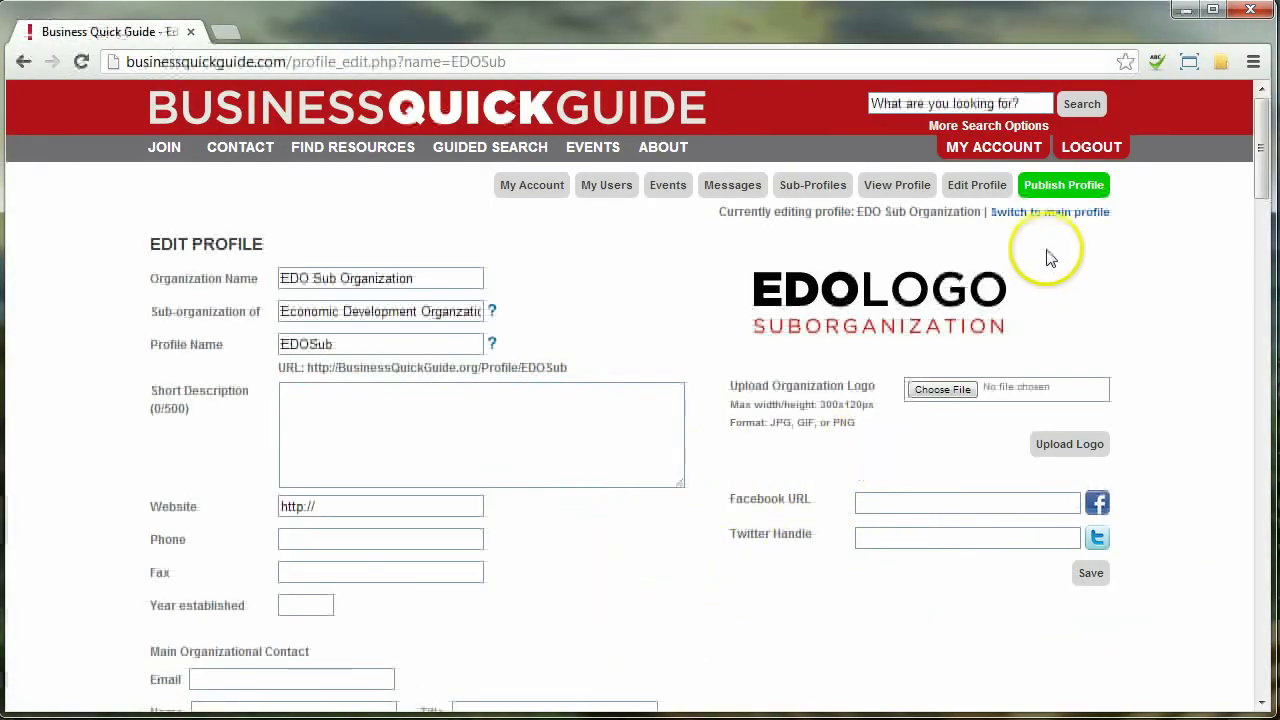
{"action": "left_click", "coordinate": [1060, 190]}
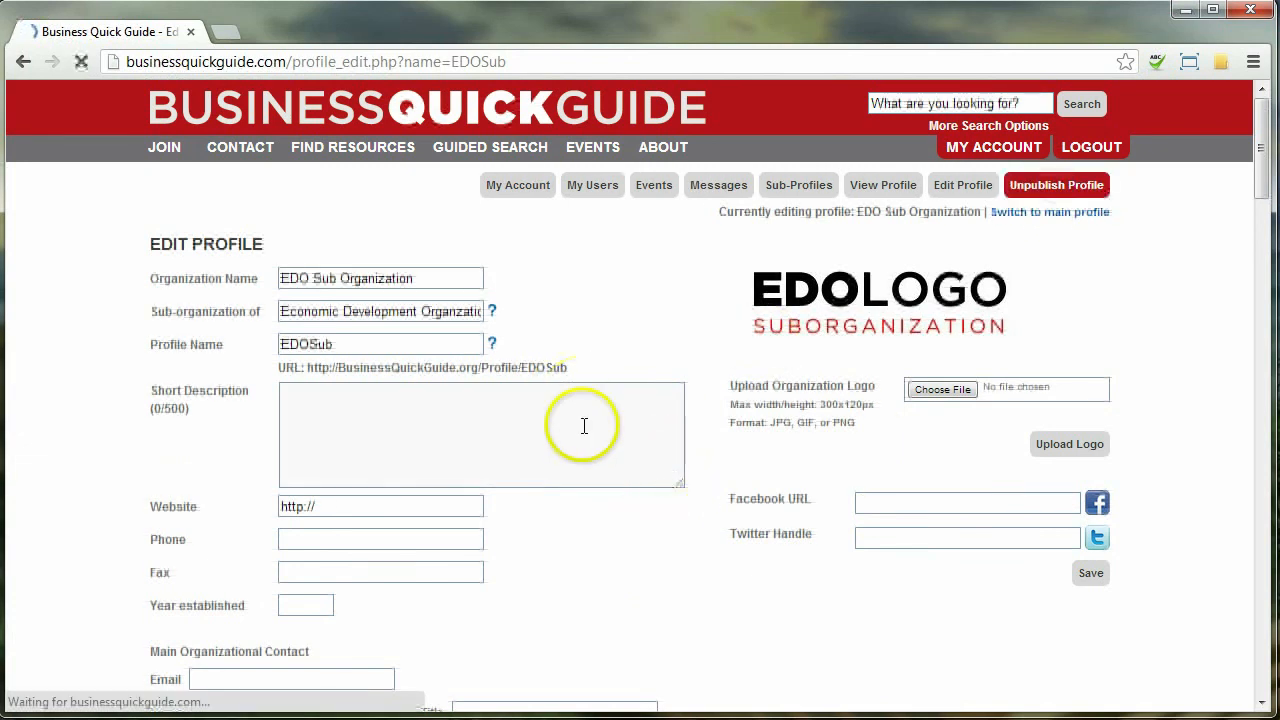
View the EDO Sub Organization public profile page
{"action": "left_click", "coordinate": [866, 192]}
{"action": "scroll", "coordinate": [642, 425], "scroll_direction": "down", "scroll_amount": 2}
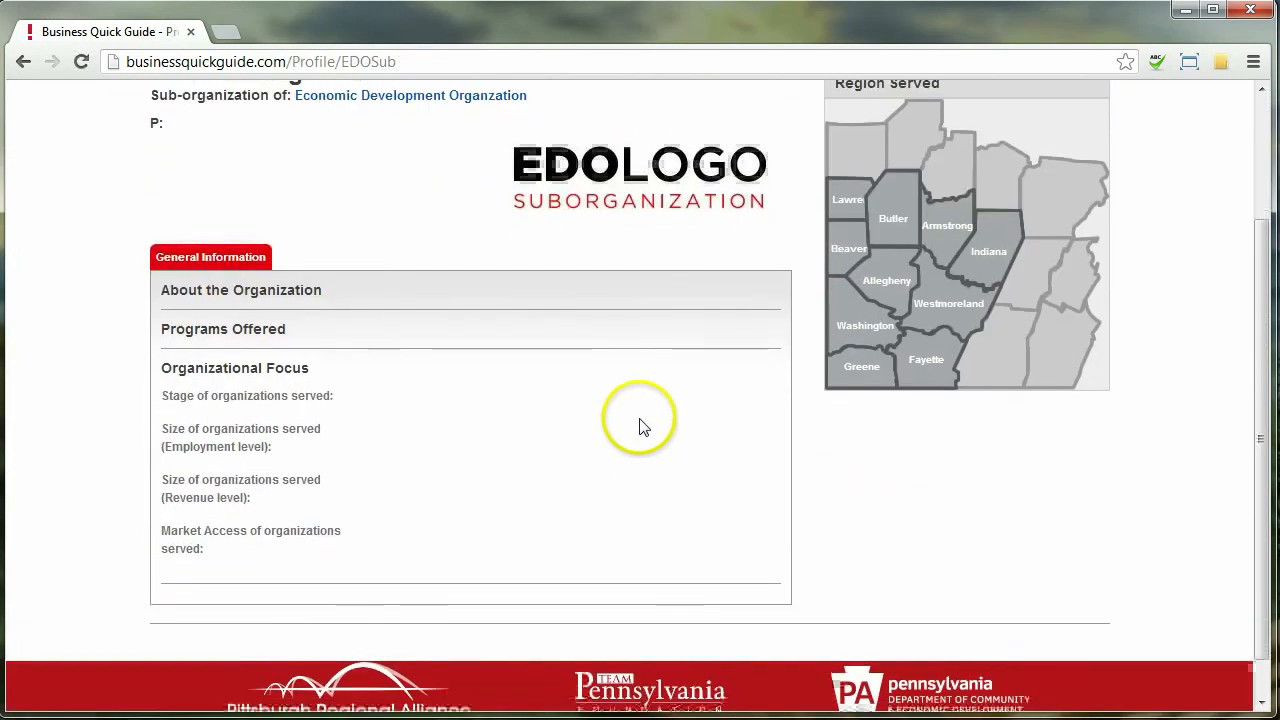
{"action": "scroll", "coordinate": [636, 349], "scroll_direction": "up", "scroll_amount": 3}
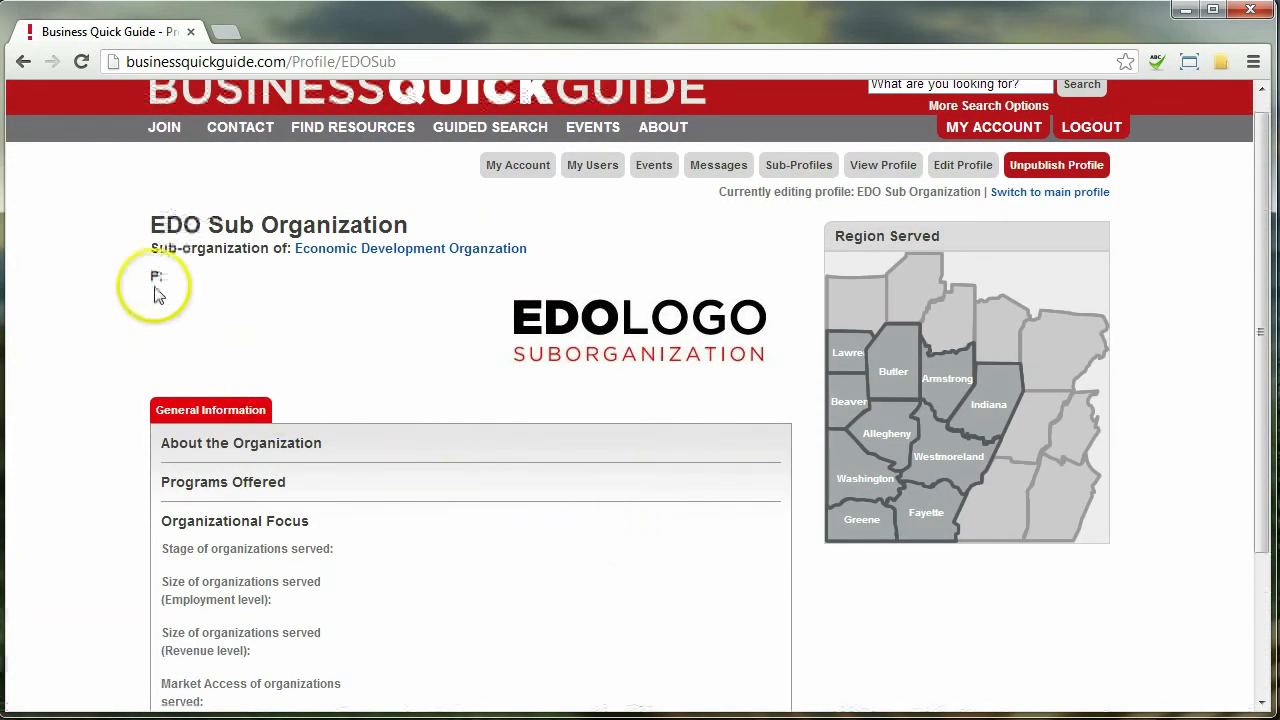
{"action": "left_click_drag", "start_coordinate": [152, 216], "coordinate": [371, 215]}
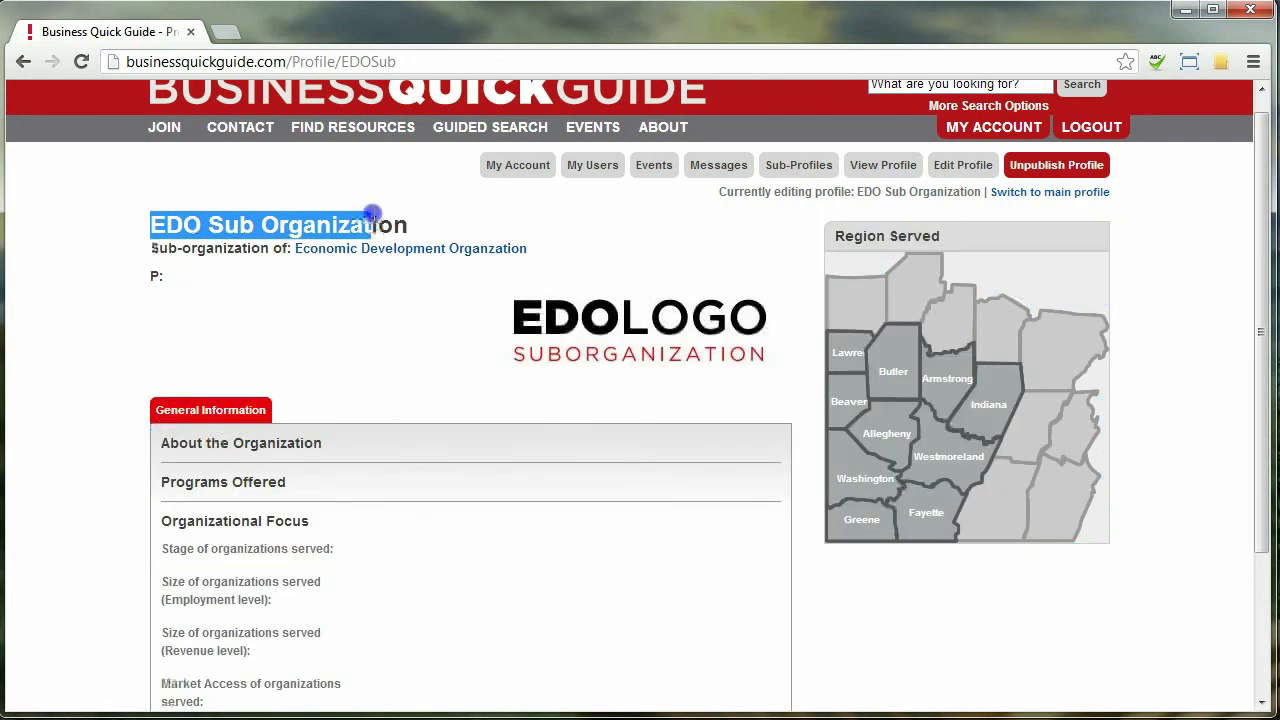
{"action": "left_click", "coordinate": [244, 250]}
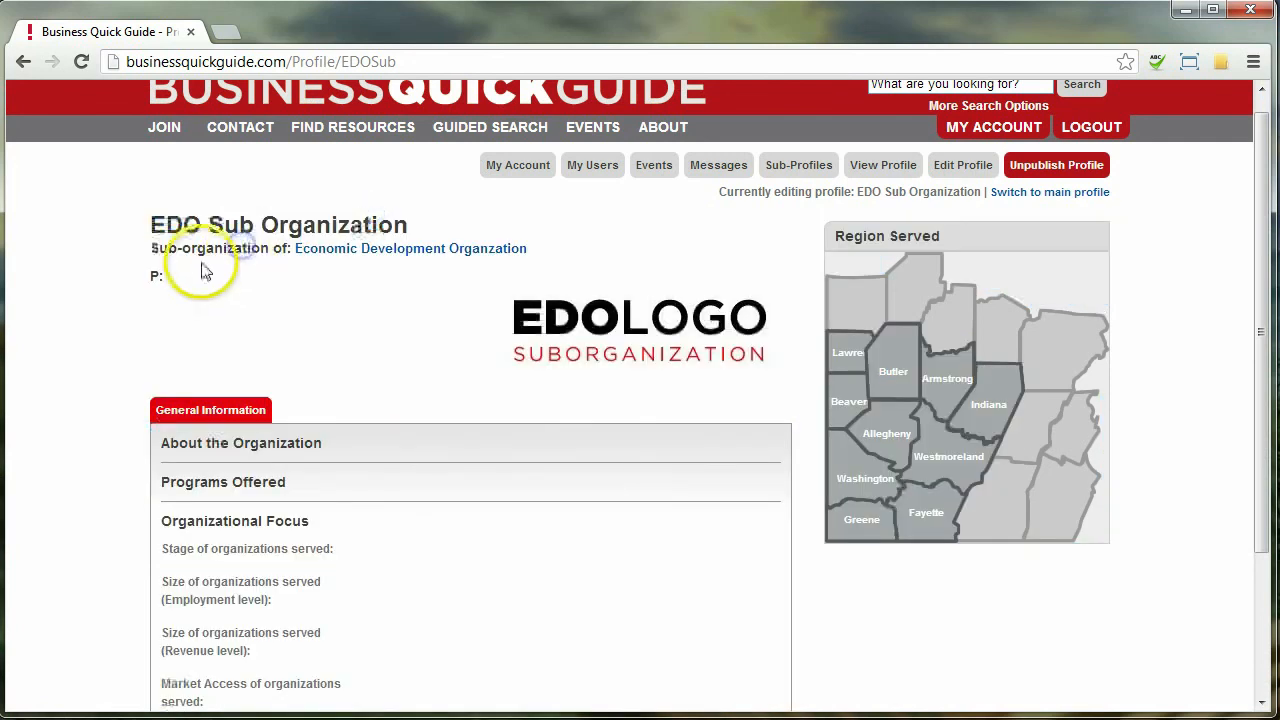
Open the parent Economic Development Organzation profile and check its Sub Organizations list
{"action": "left_click", "coordinate": [388, 250]}
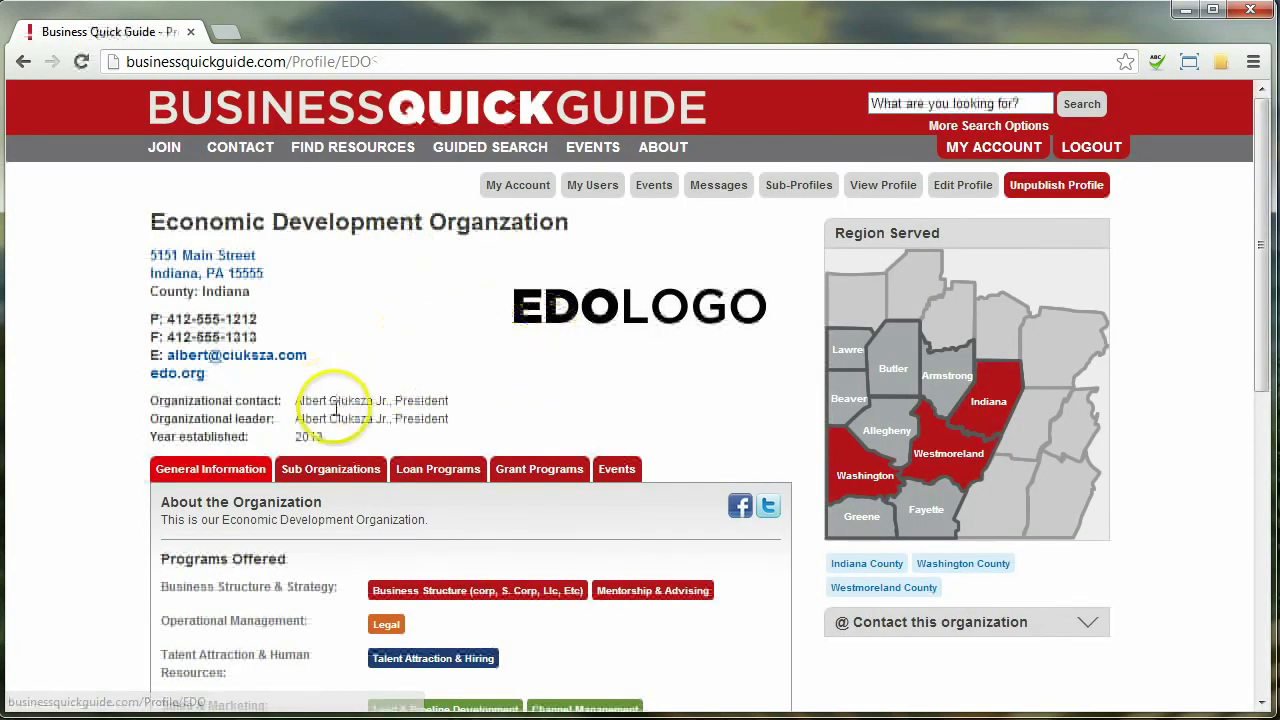
{"action": "left_click", "coordinate": [315, 457]}
{"action": "left_click_drag", "start_coordinate": [315, 457], "coordinate": [330, 478]}
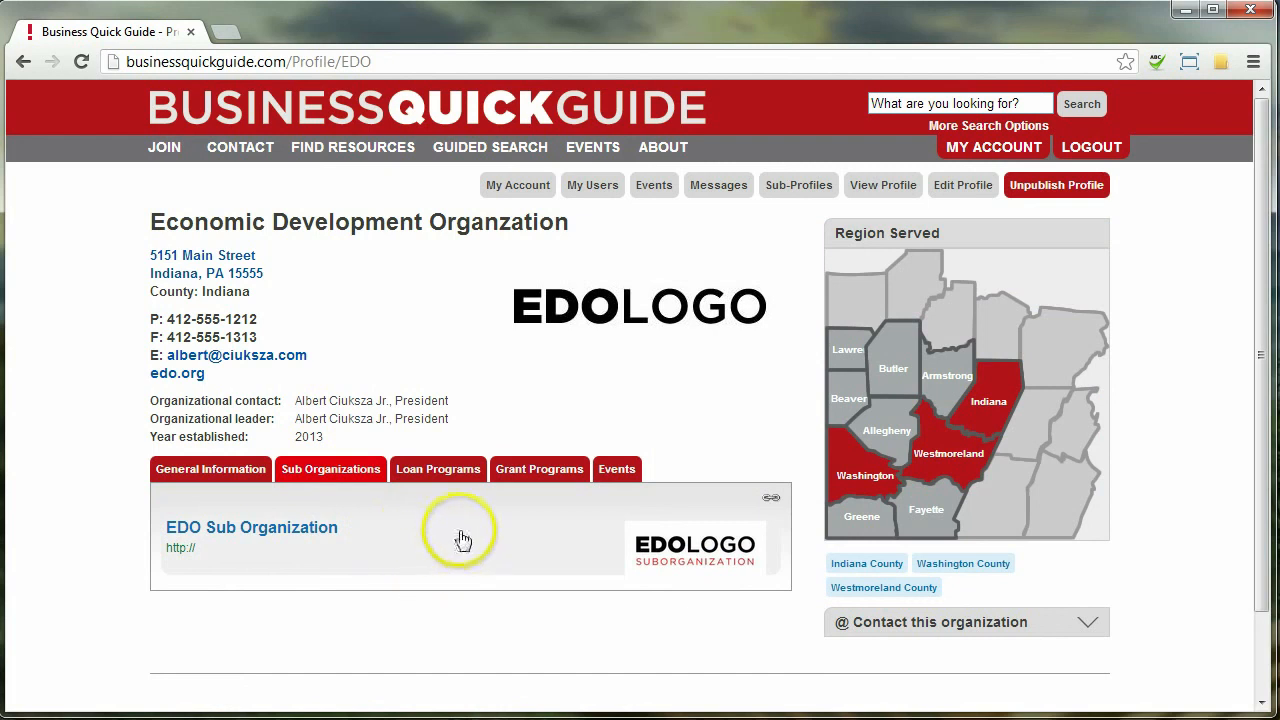
{"action": "left_click", "coordinate": [589, 537]}
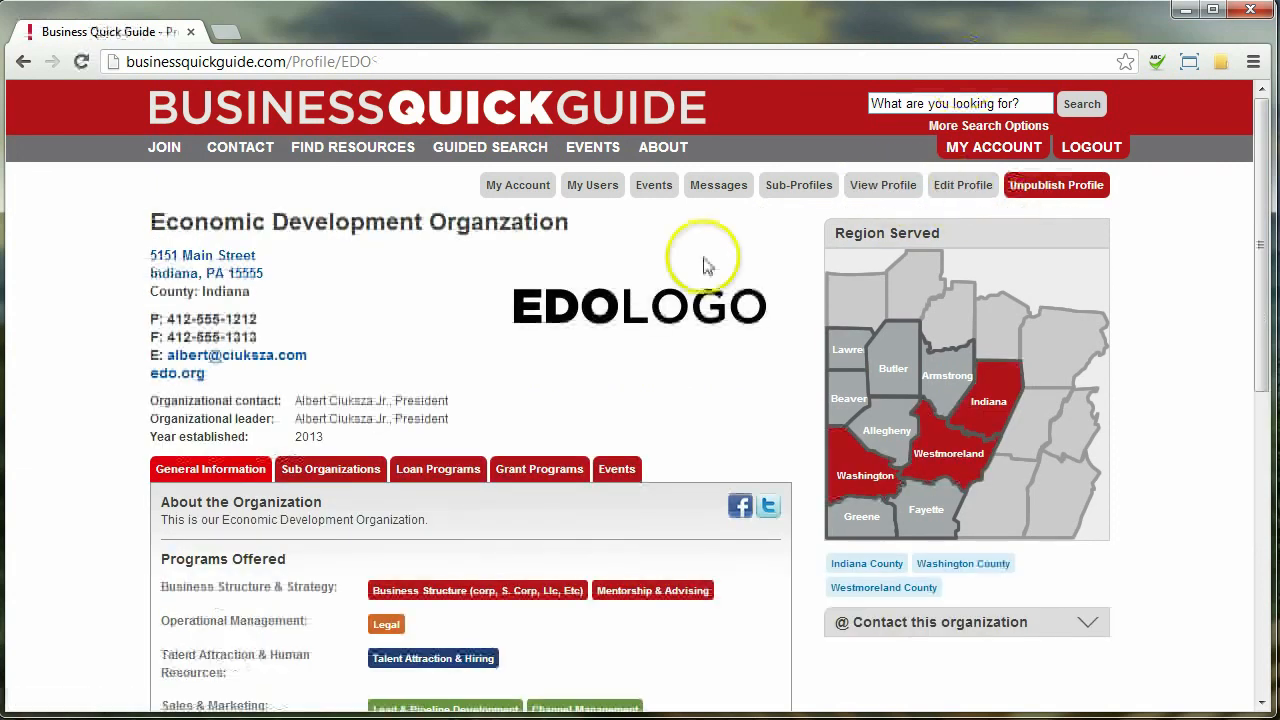
{"action": "scroll", "coordinate": [705, 423], "scroll_direction": "down", "scroll_amount": 1}
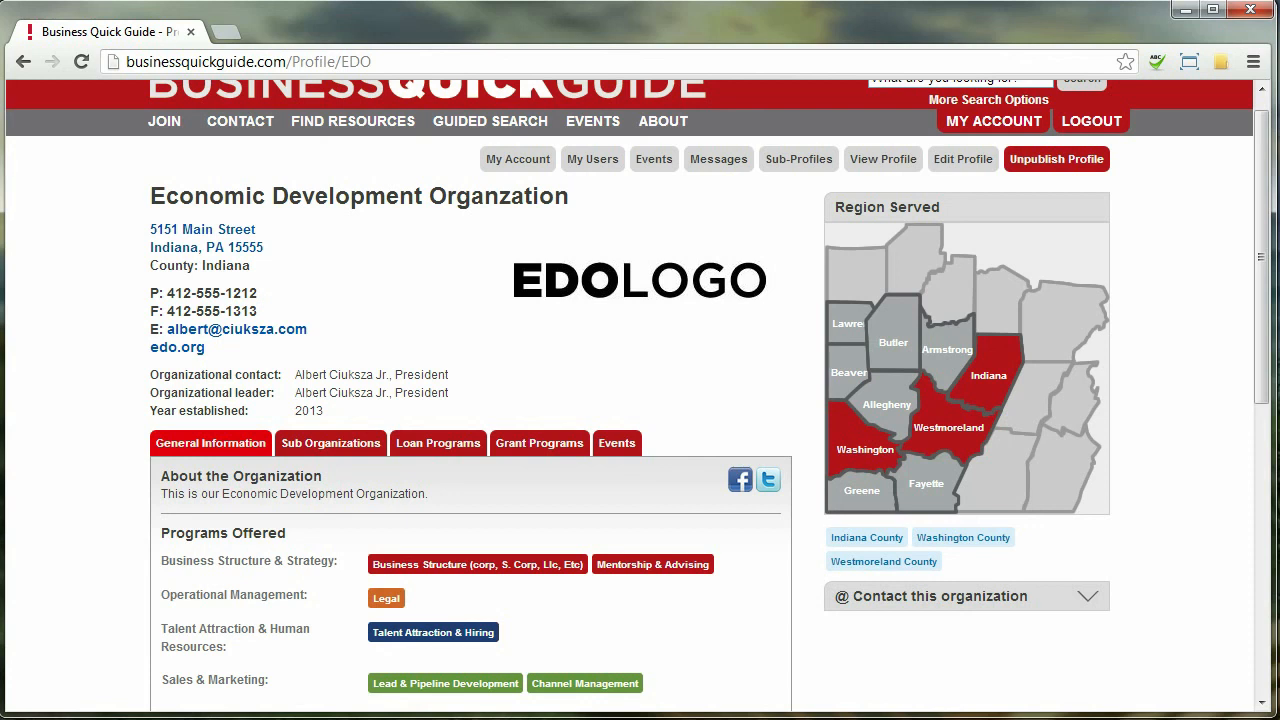
{"action": "left_click_drag", "start_coordinate": [1260, 284], "coordinate": [1260, 545]}
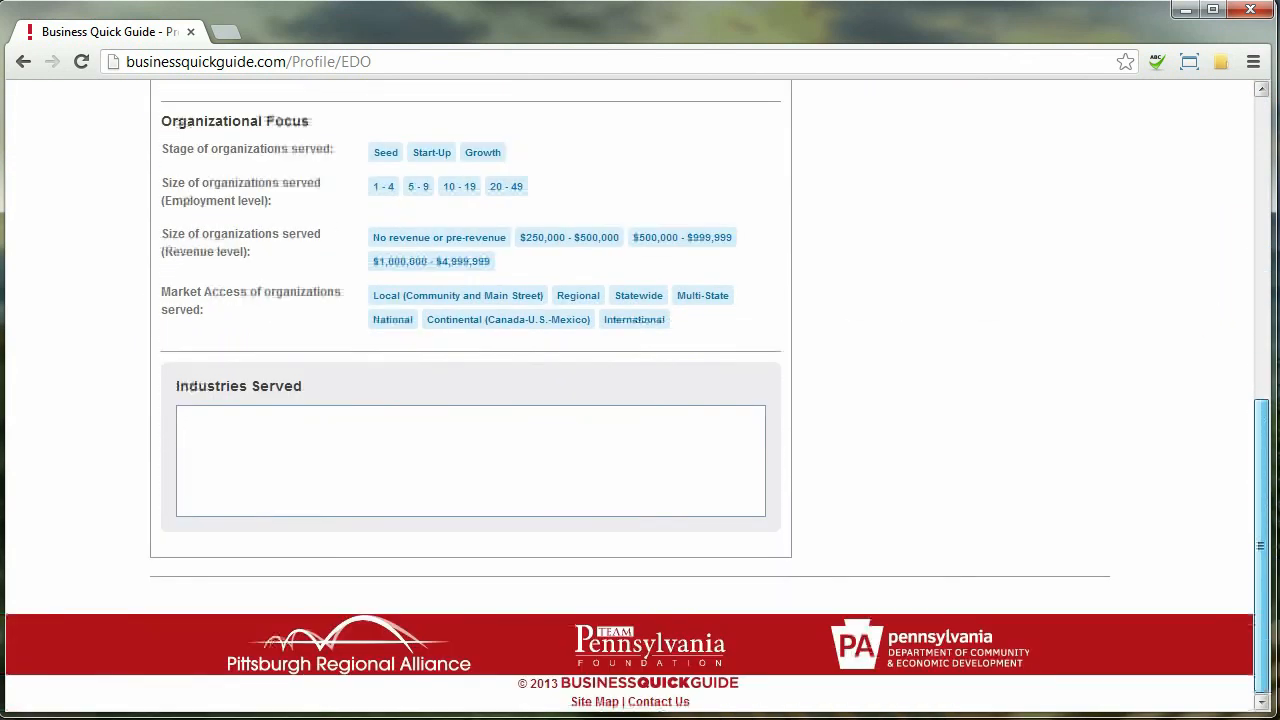
{"action": "left_click_drag", "start_coordinate": [1272, 595], "coordinate": [1237, 213]}
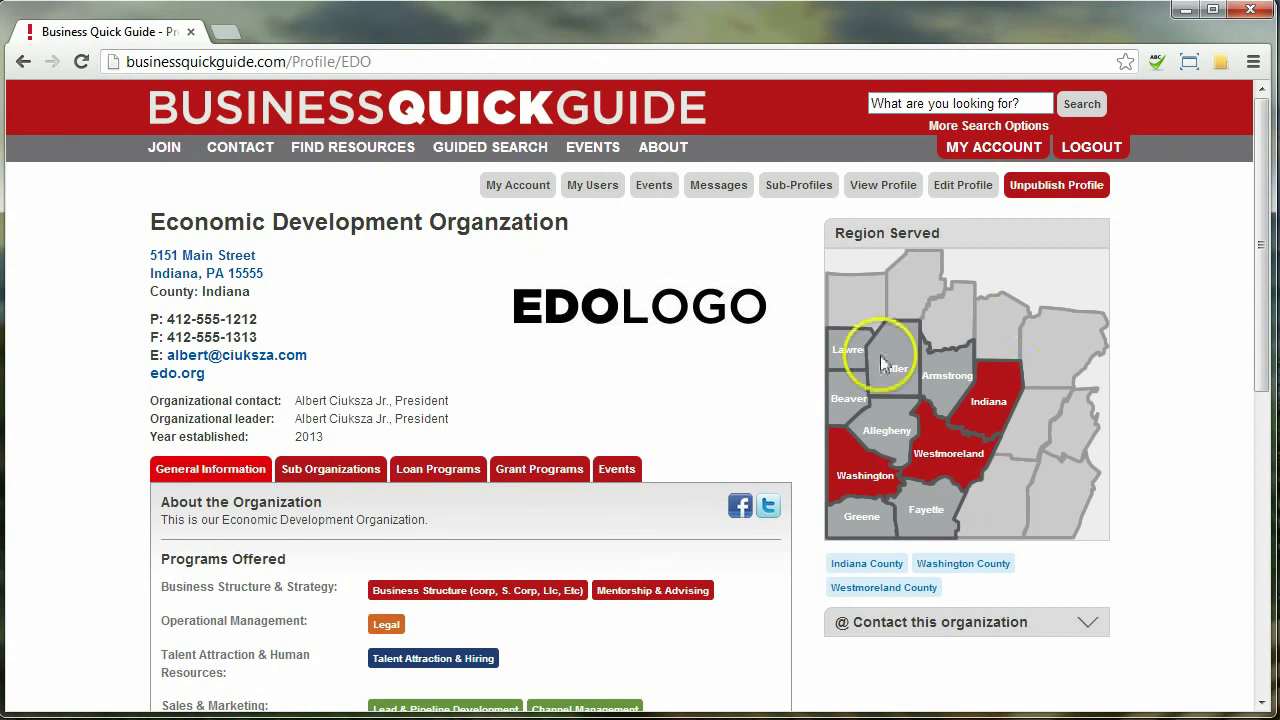
View the Contact Us form, then go to the home page via the BUSINESSQUICKGUIDE logo
{"action": "left_click", "coordinate": [248, 148]}
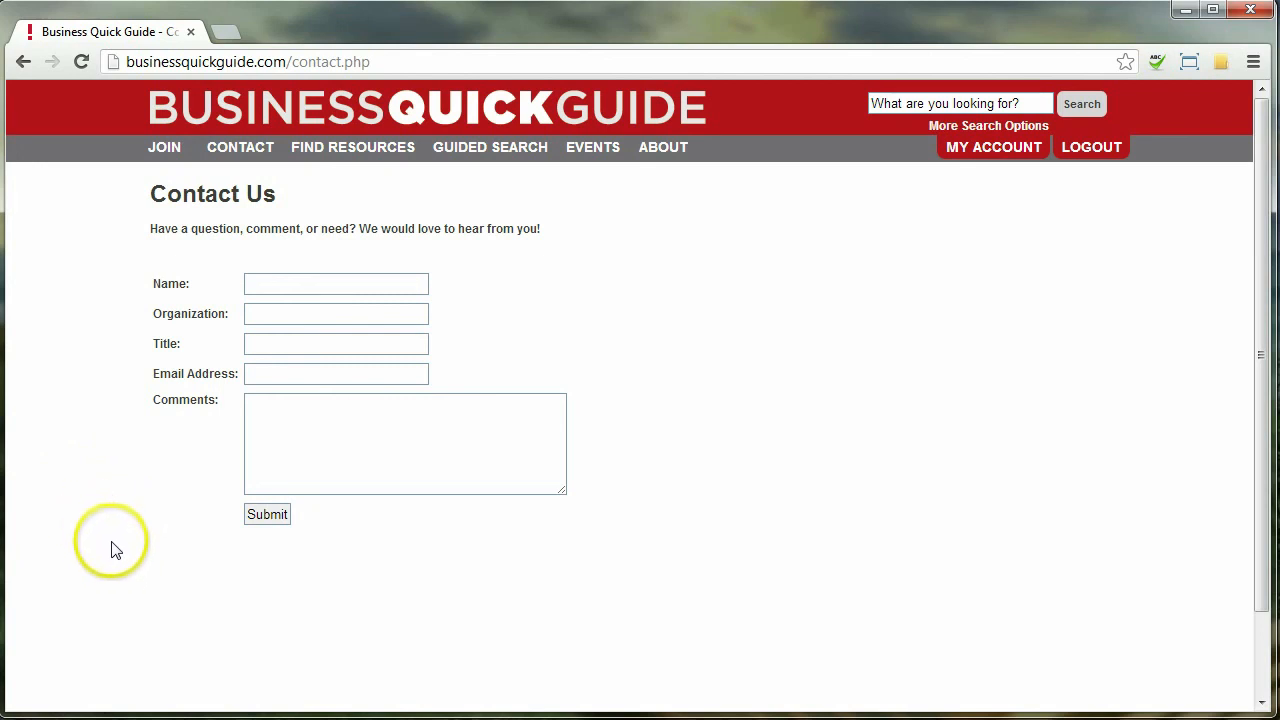
{"action": "left_click", "coordinate": [315, 110]}
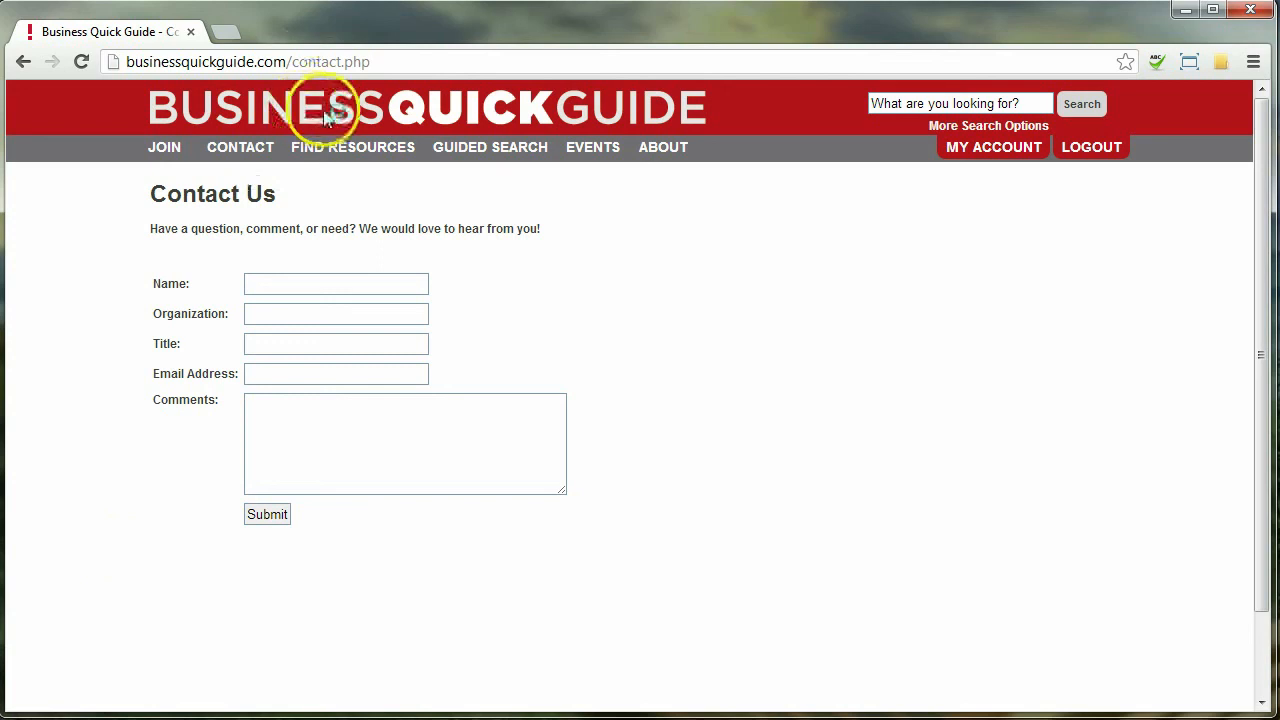